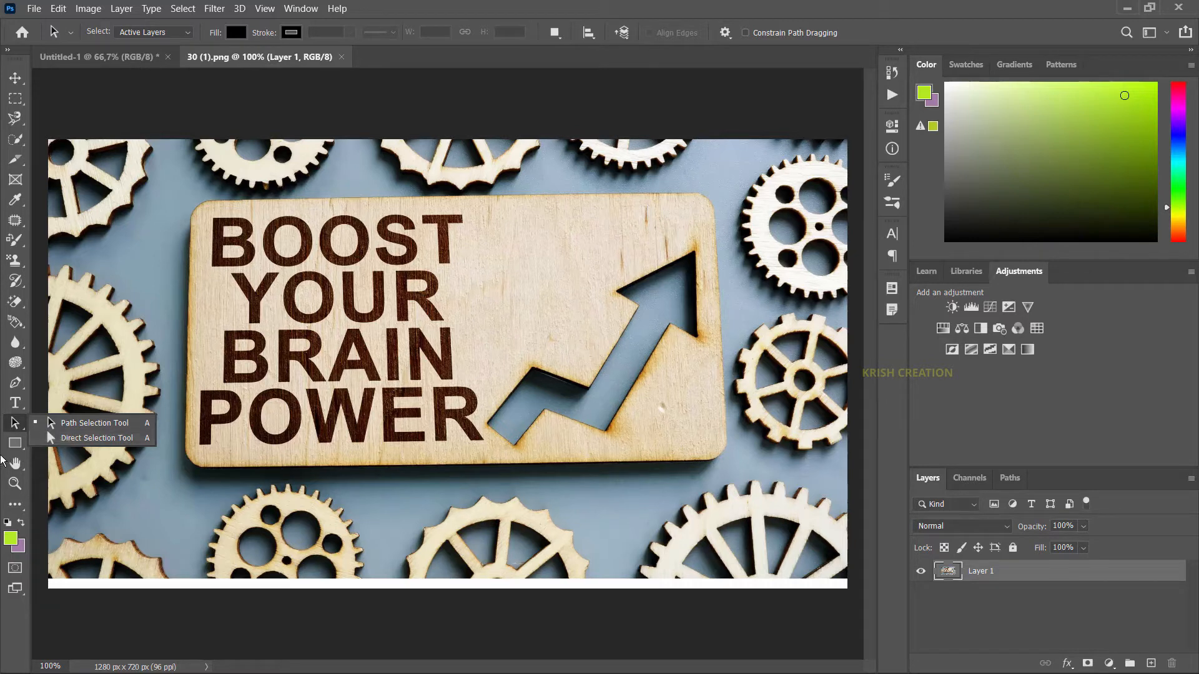
# Draw a lime-green rectangle of about 598 × 426 px with the Rectangle tool in Shape mode on the Untitled-1 canvas
pyautogui.rightClick(15, 444)
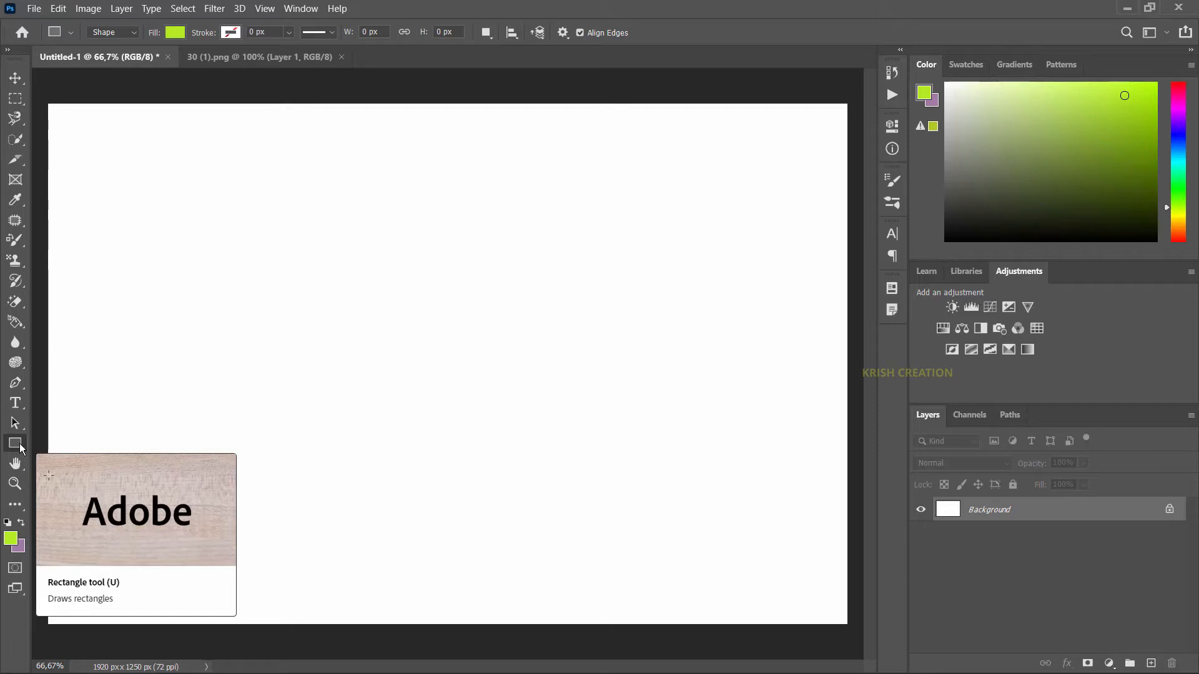
pyautogui.rightClick(21, 446)
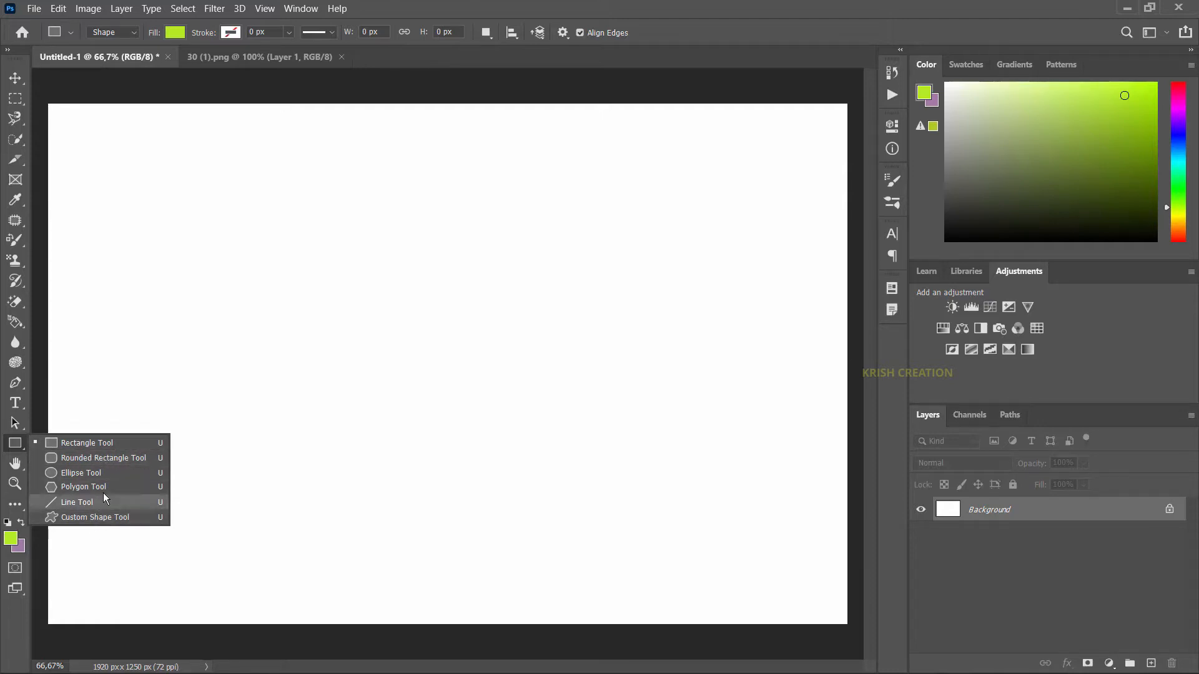
pyautogui.click(89, 446)
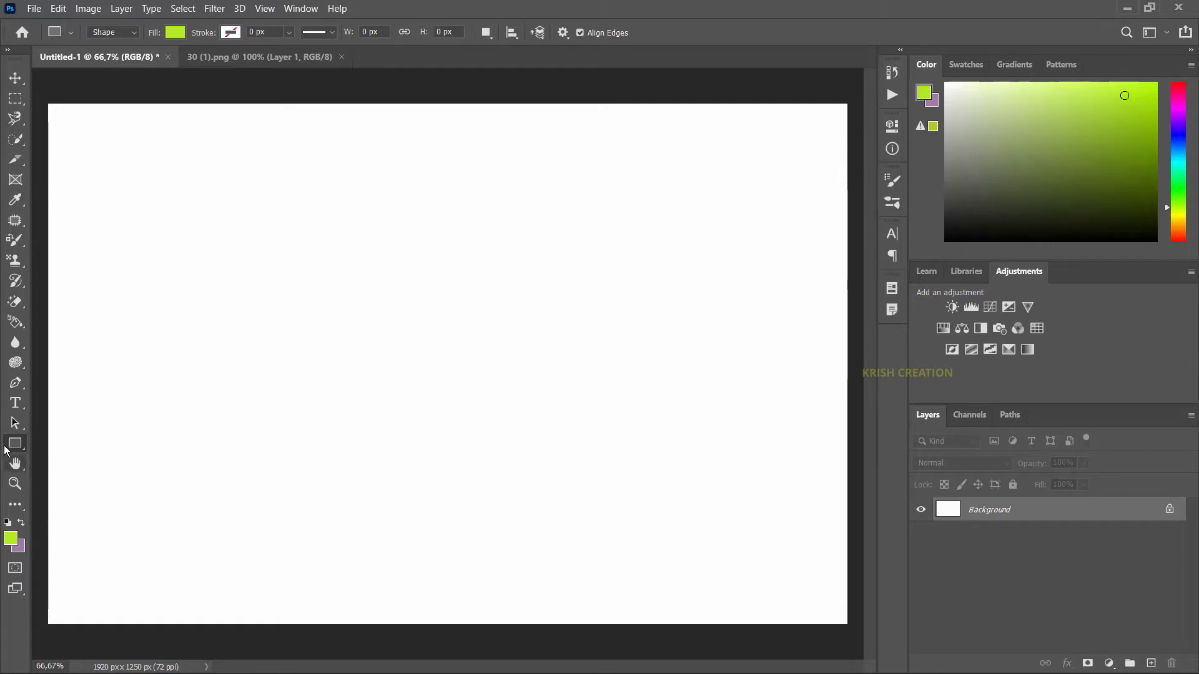
pyautogui.click(133, 37)
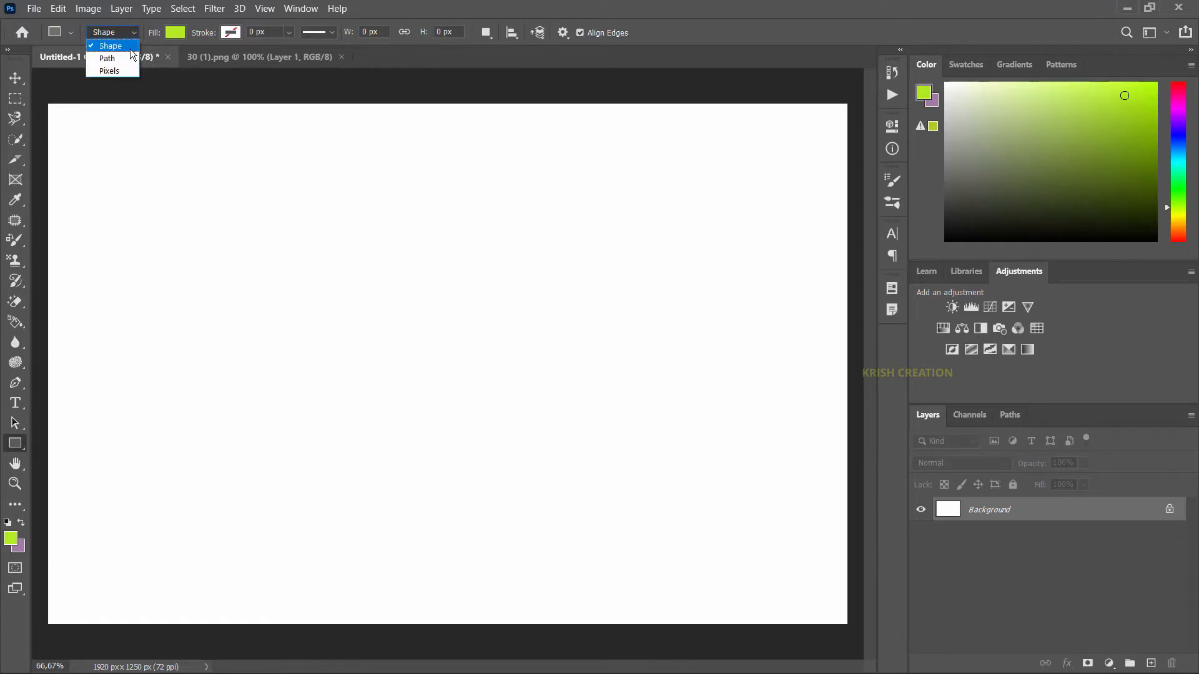
pyautogui.click(125, 45)
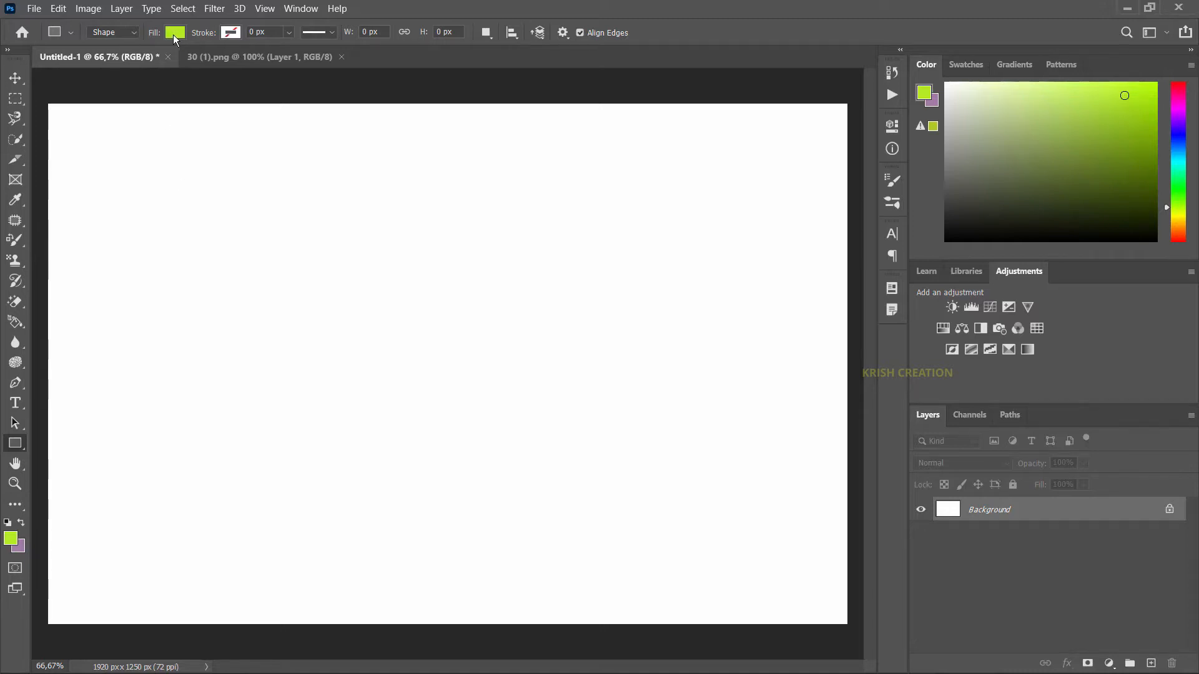
pyautogui.moveTo(224, 192); pyautogui.dragTo(474, 369)
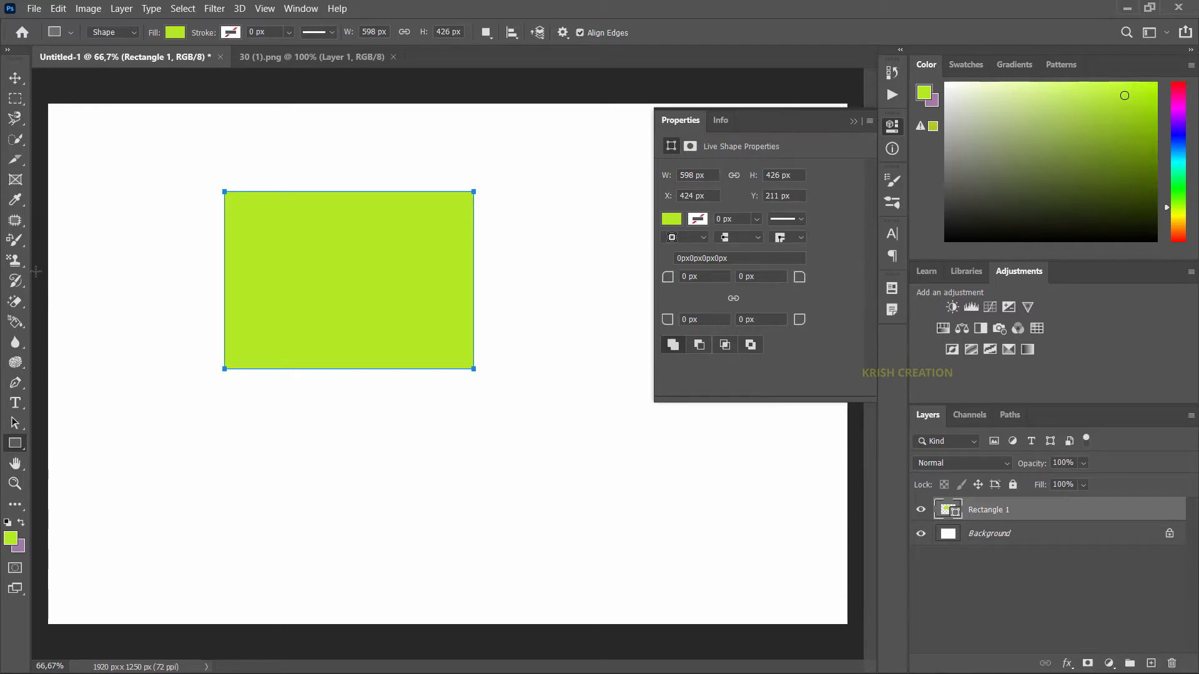
pyautogui.click(853, 121)
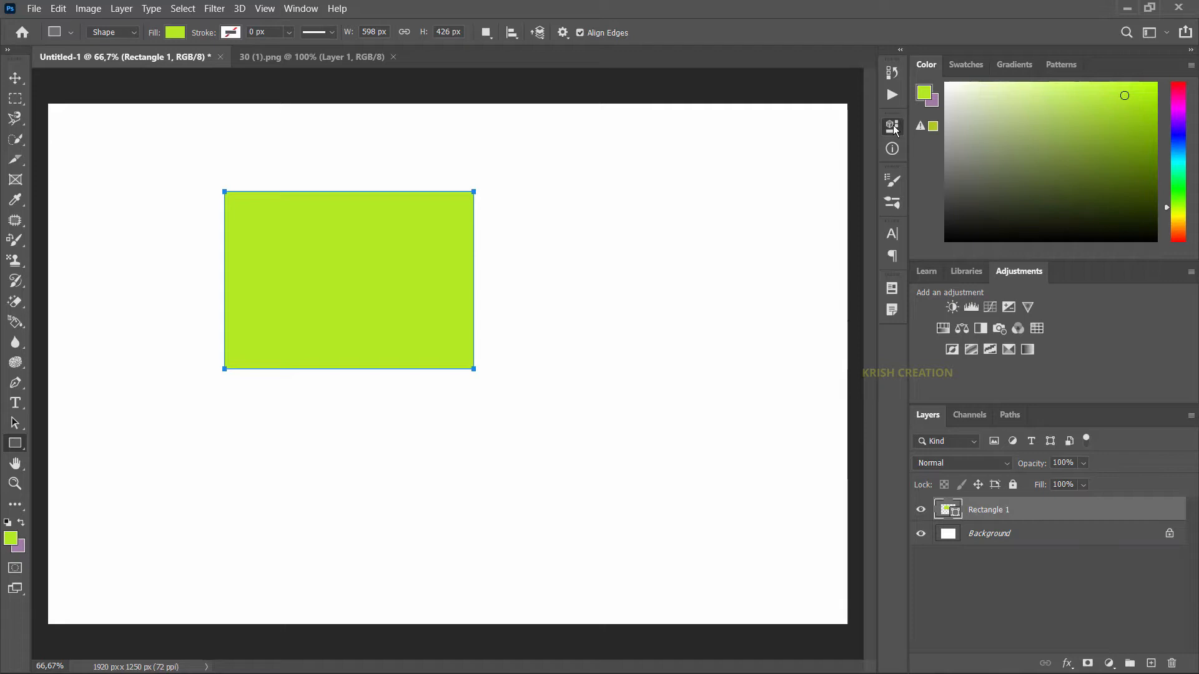
pyautogui.click(893, 127)
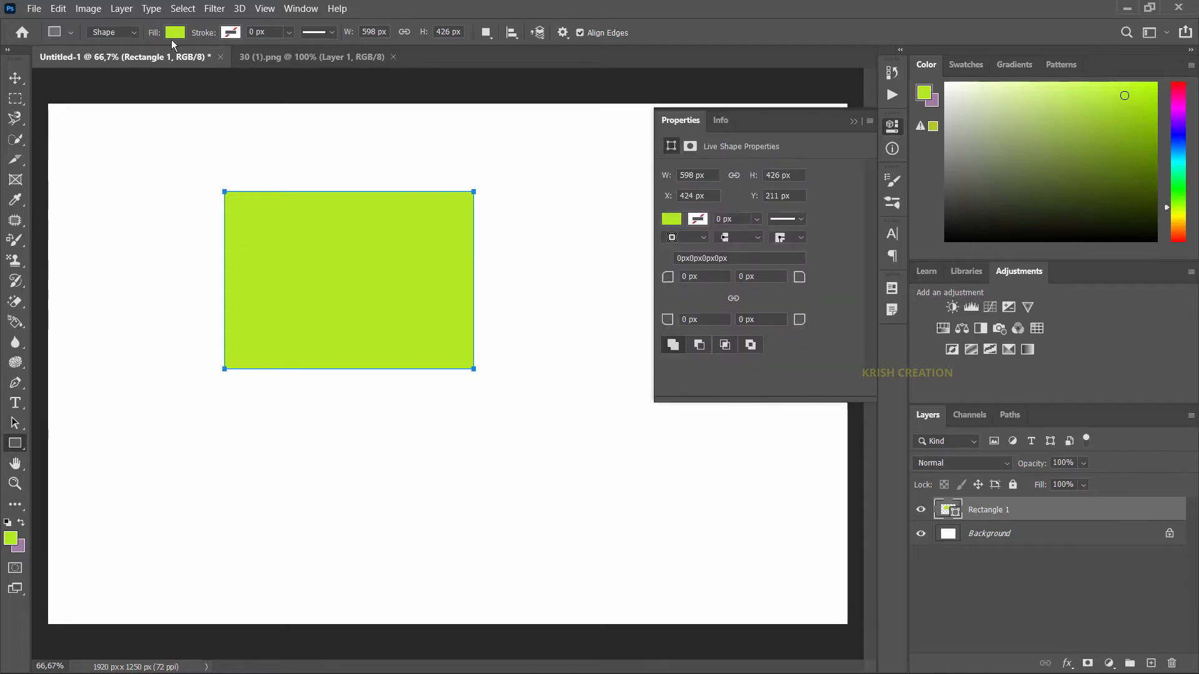
# Try a red fill on the rectangle and restore its lime-green fill
pyautogui.click(175, 33)
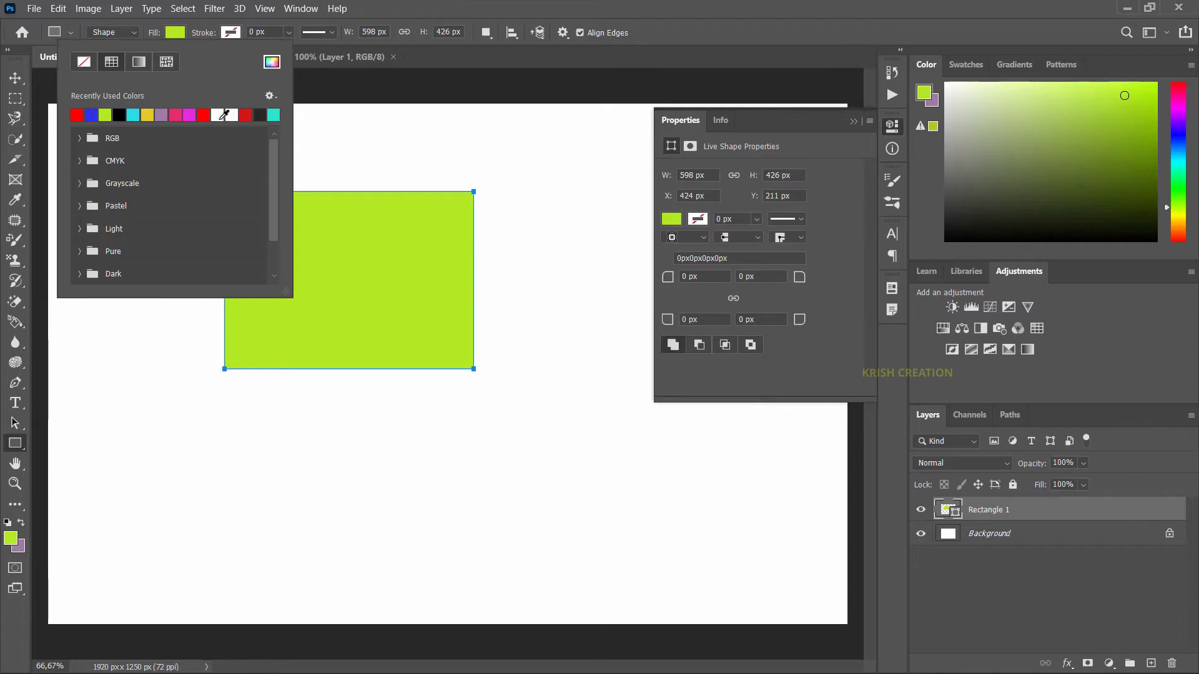
pyautogui.click(209, 116)
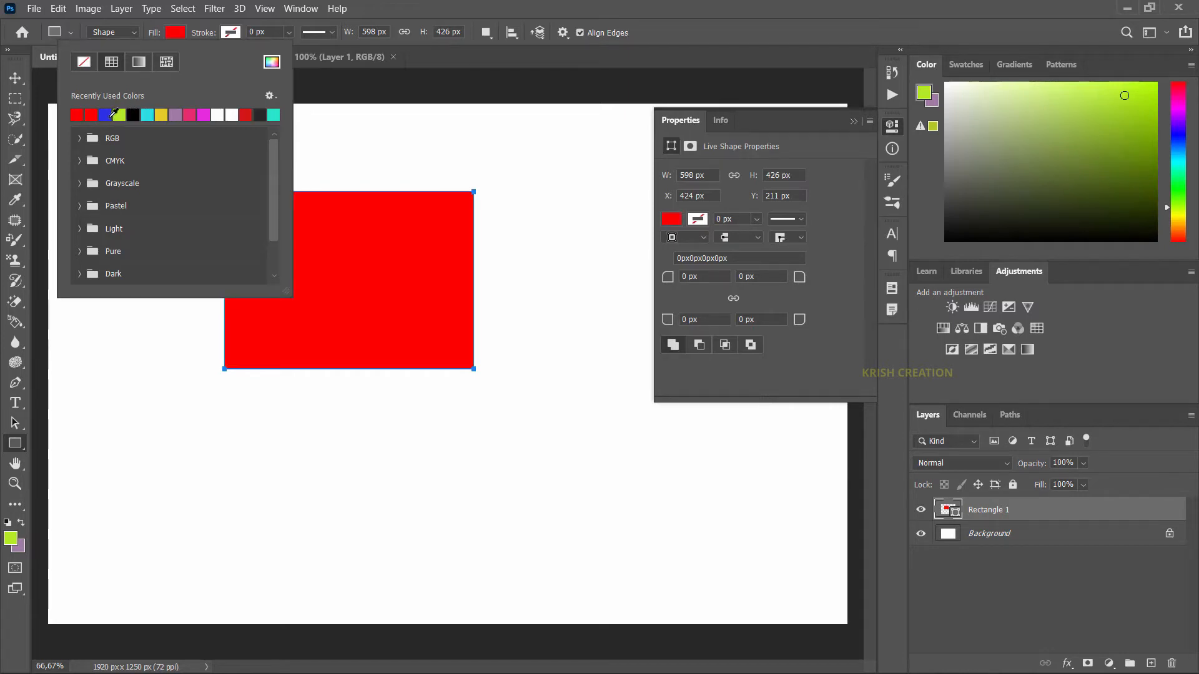
pyautogui.click(119, 115)
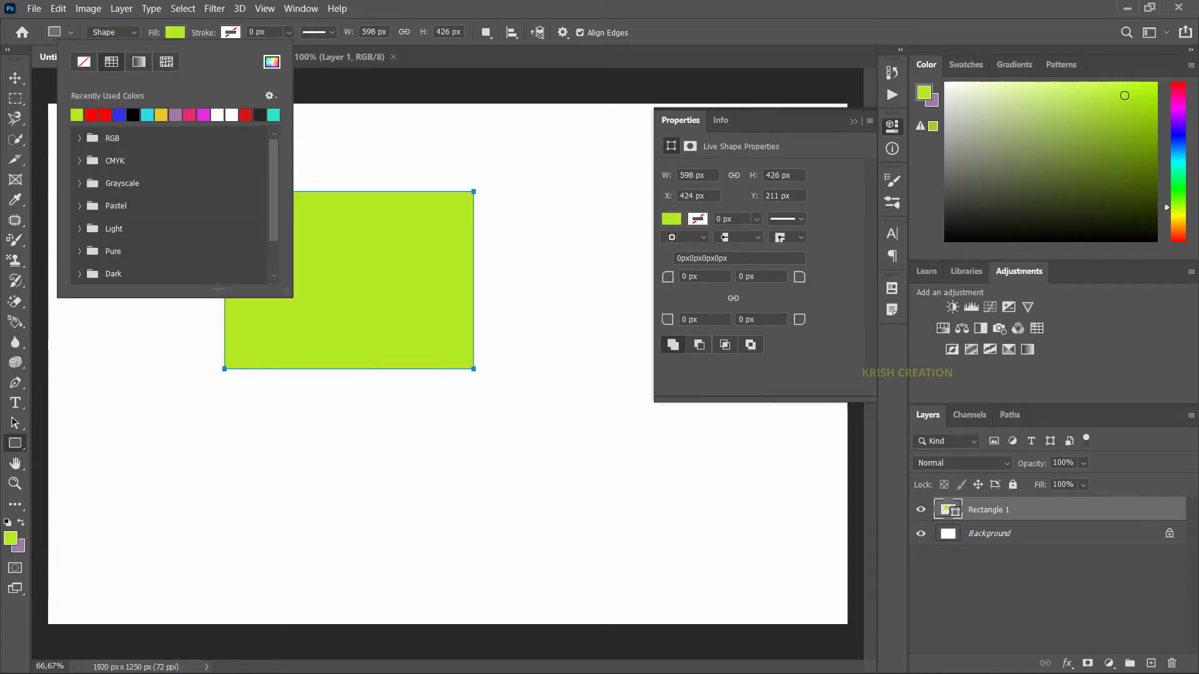
# Give the rectangle a black stroke about 13.4 px wide
pyautogui.click(233, 35)
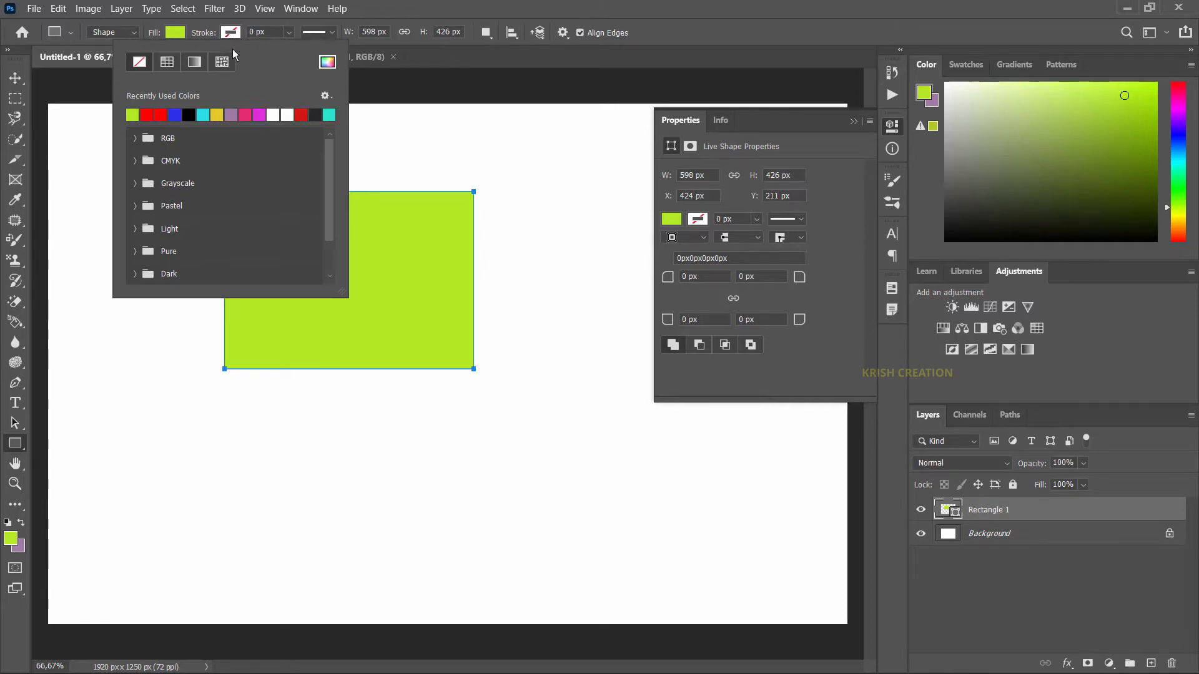
pyautogui.click(189, 114)
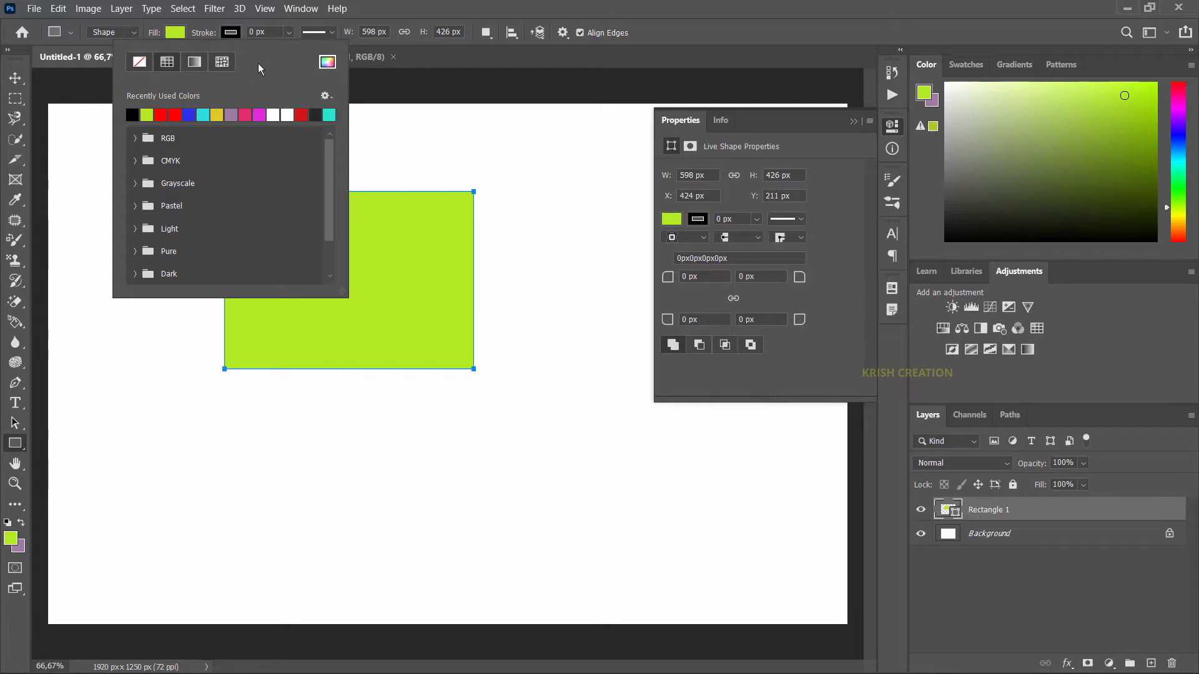
pyautogui.click(288, 32)
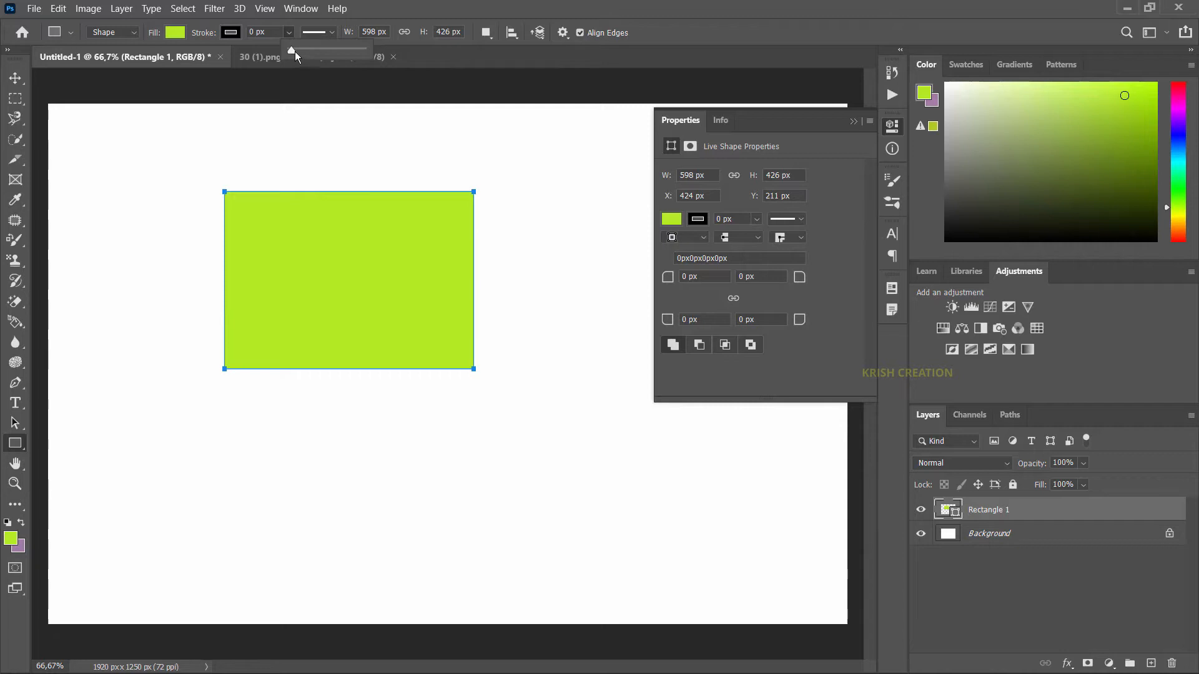
pyautogui.moveTo(291, 51); pyautogui.dragTo(325, 50)
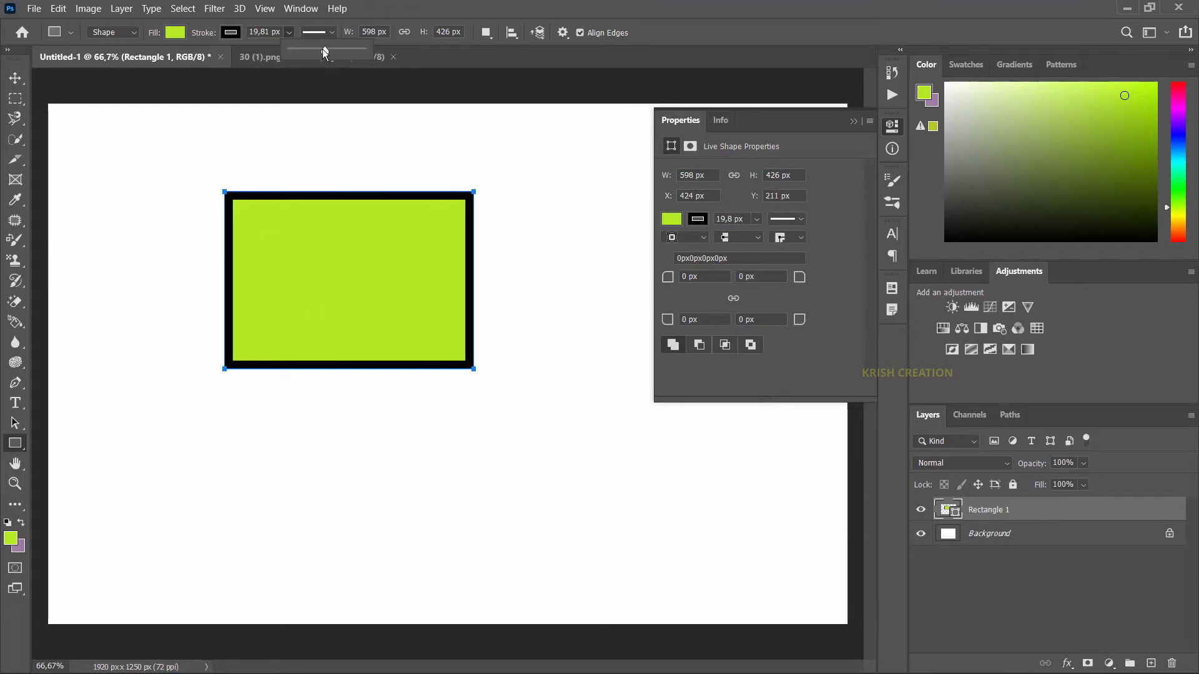
pyautogui.moveTo(322, 48); pyautogui.dragTo(317, 51)
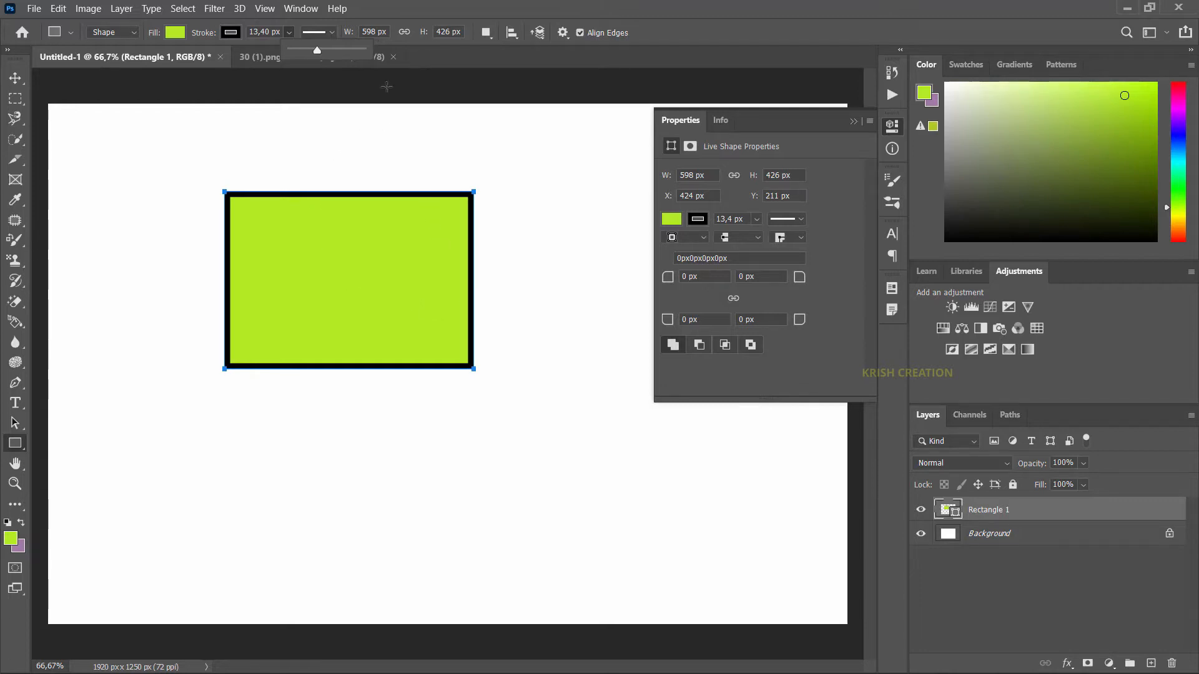
# Set the rectangle's width to 500 px and its height to 400 px
pyautogui.click(380, 30)
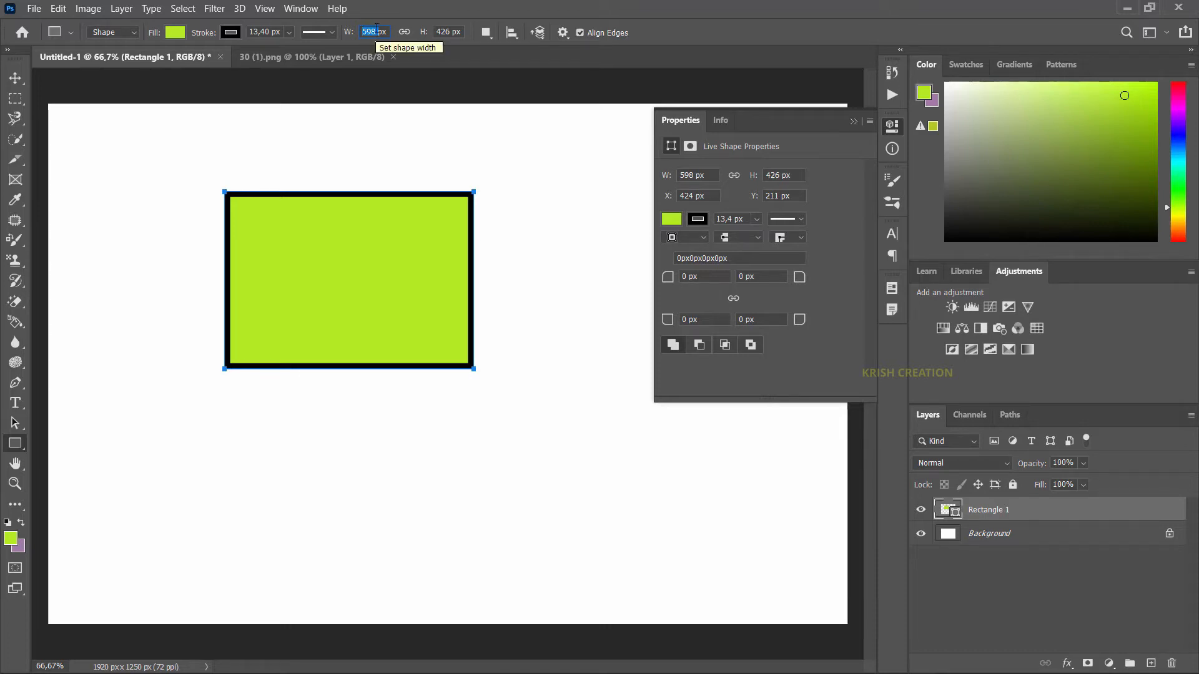
pyautogui.write('500')
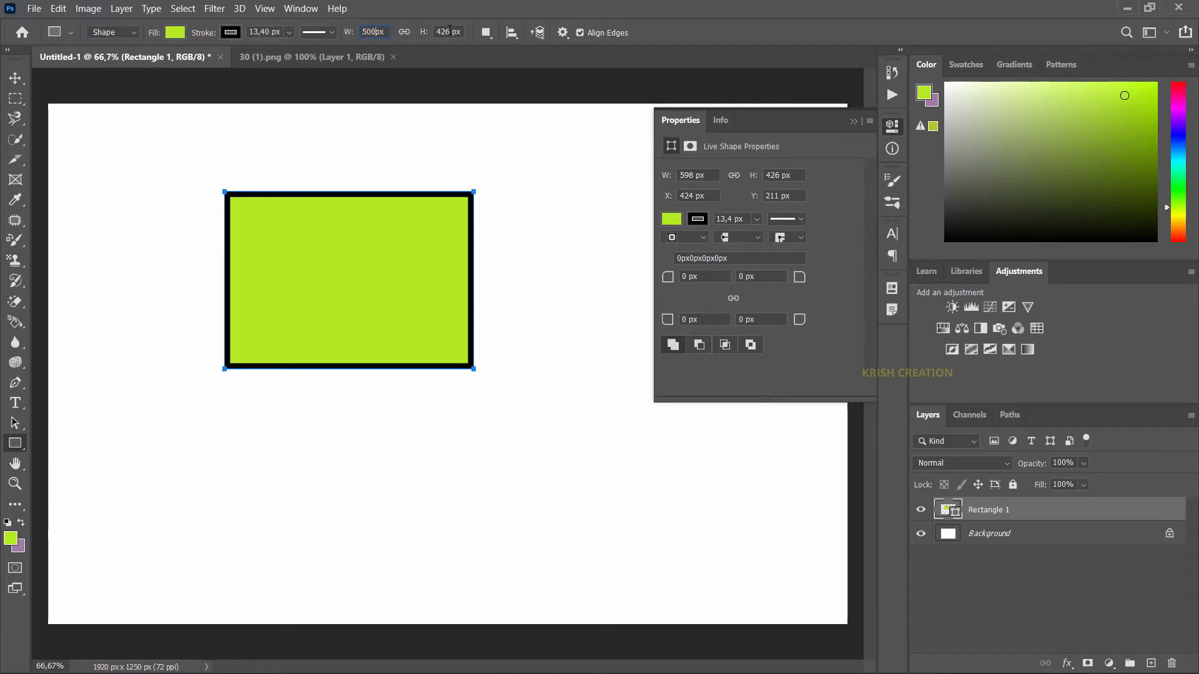
pyautogui.press('Tab')
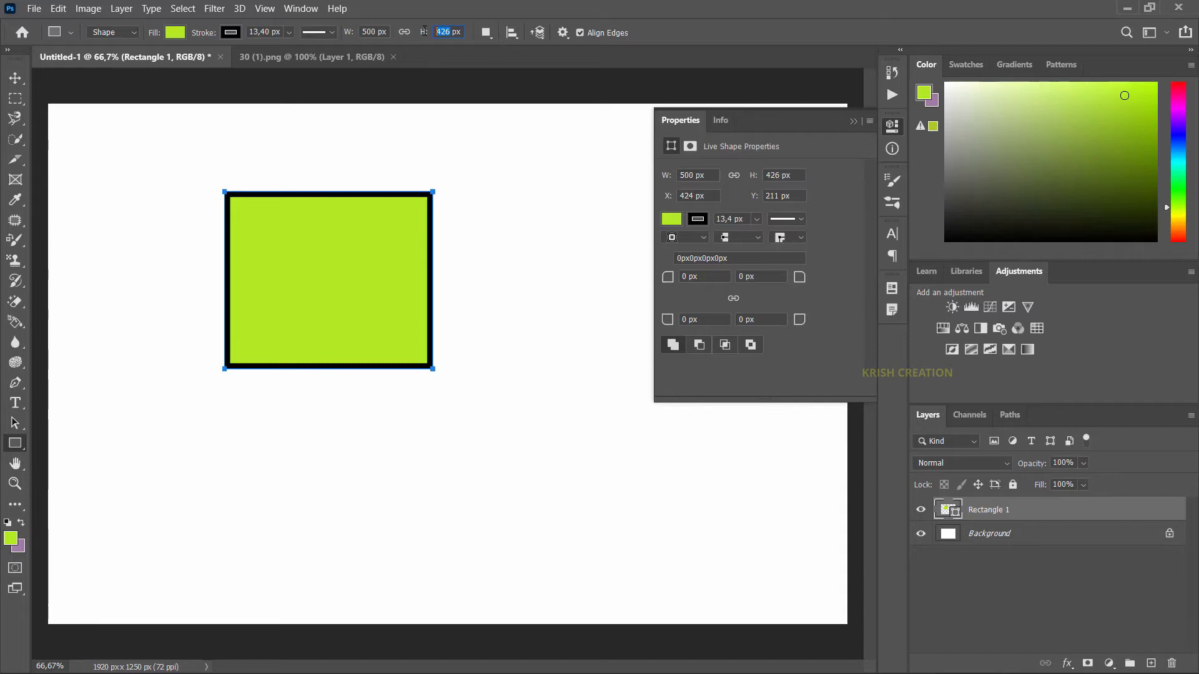
pyautogui.write('4')
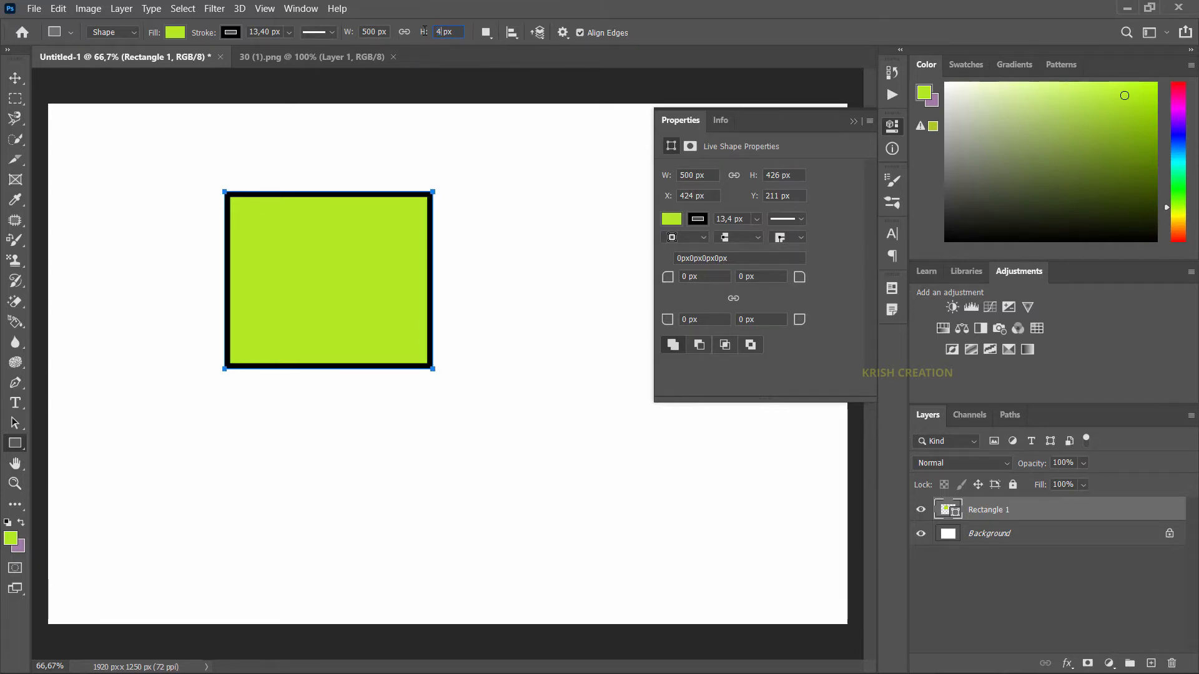
pyautogui.write('00')
pyautogui.press('Return')
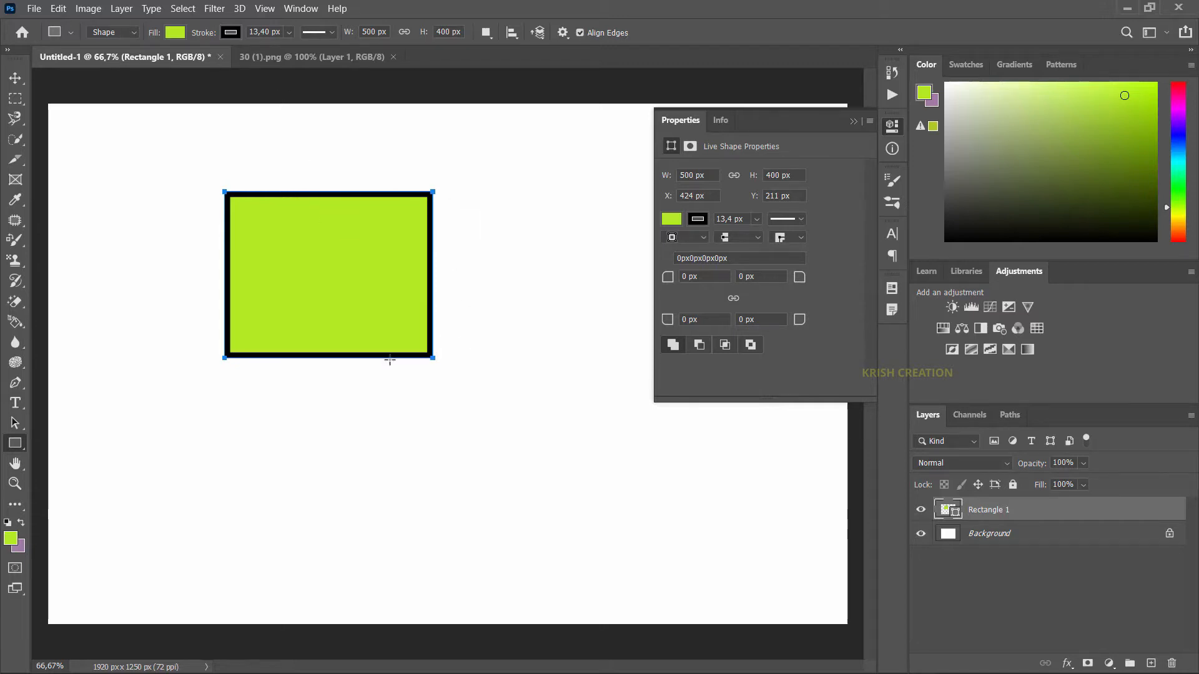
# Try the dotted line style on the rectangle's stroke and settle on the dashed style
pyautogui.click(333, 31)
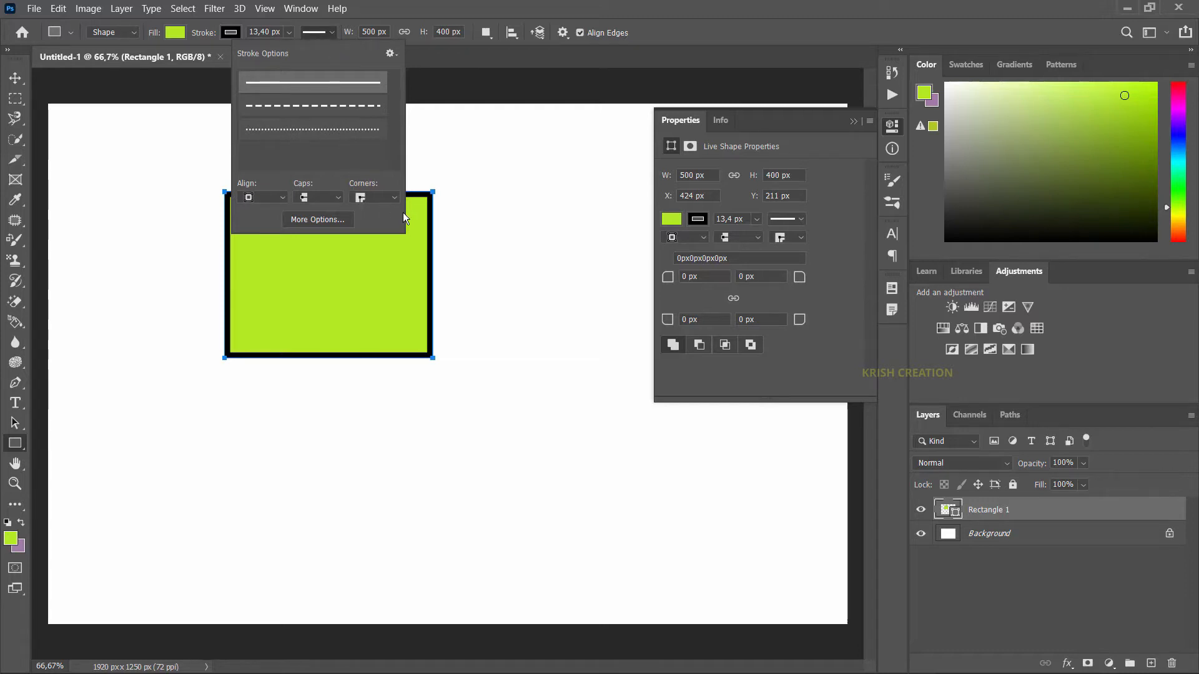
pyautogui.click(331, 108)
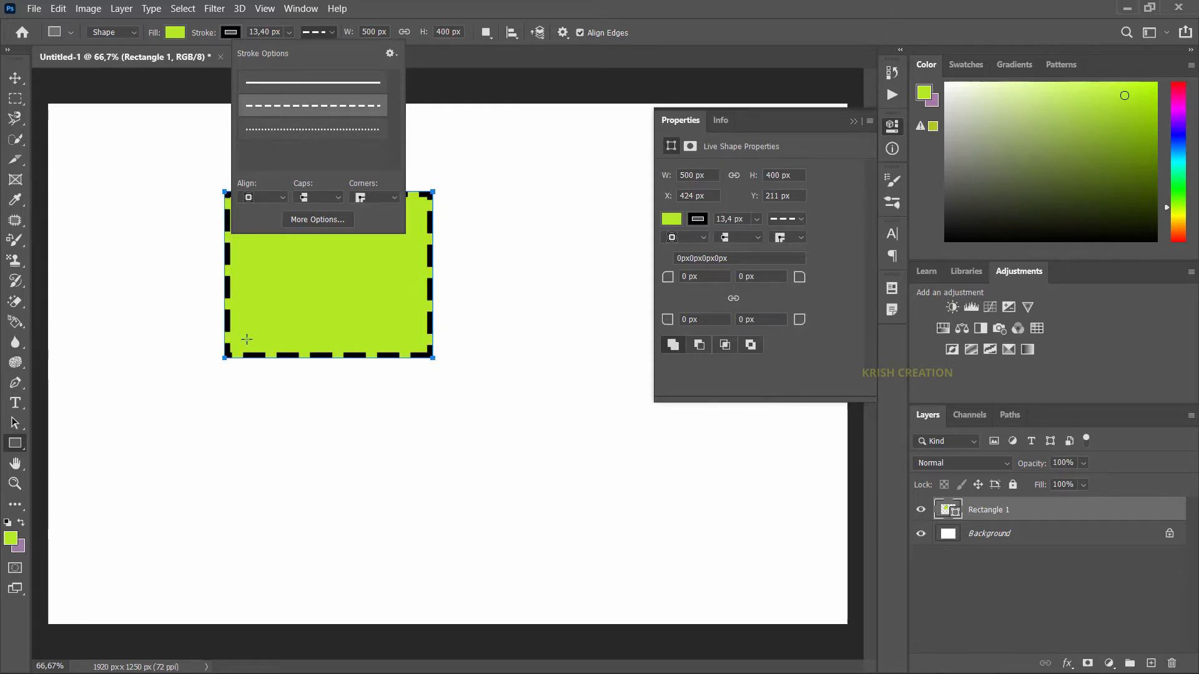
pyautogui.click(320, 130)
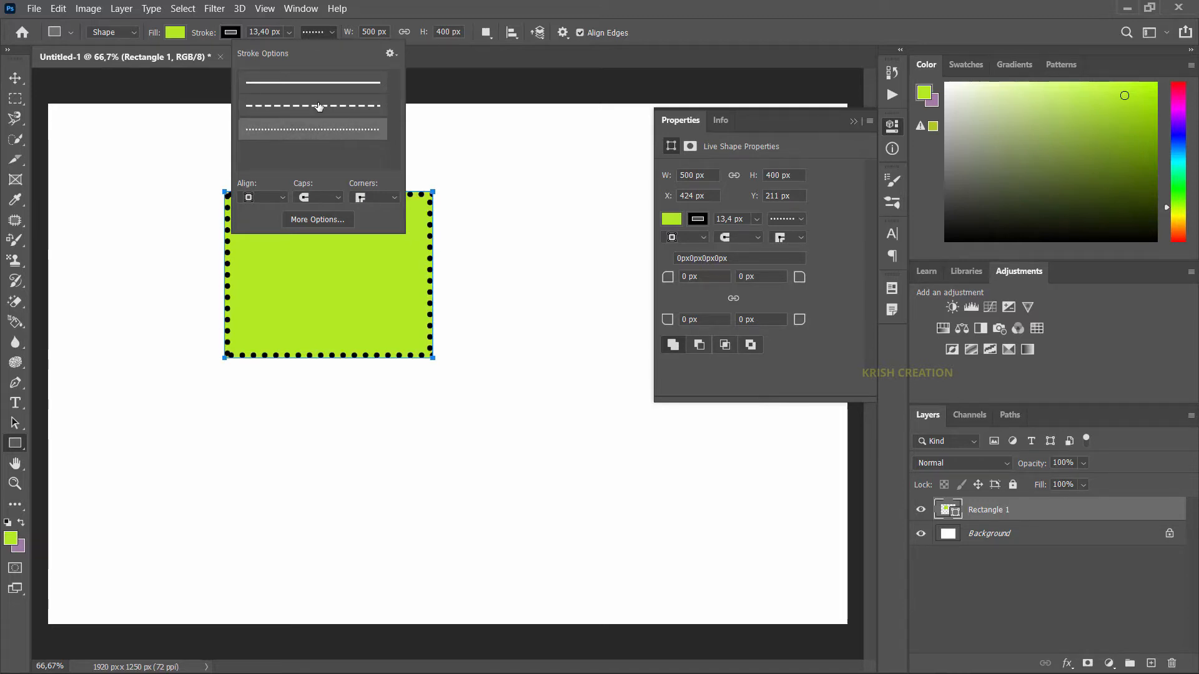
pyautogui.click(319, 108)
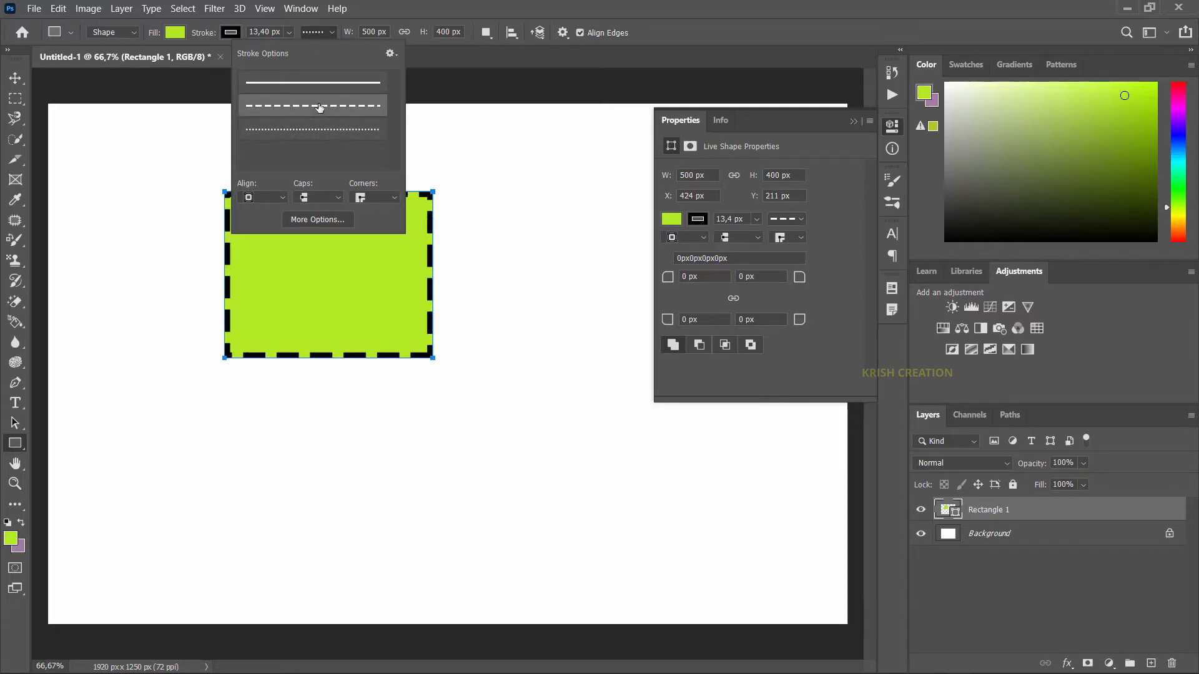
# Center the dashed stroke on the rectangle's edge and view the outline with the Move tool
pyautogui.click(283, 197)
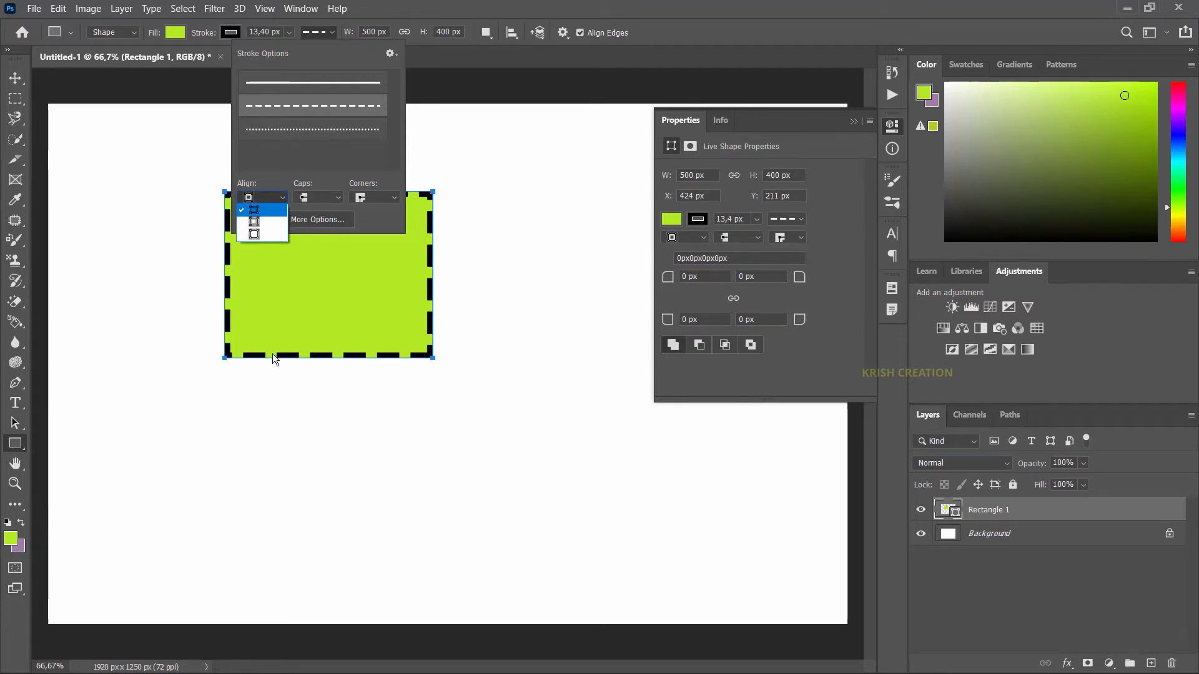
pyautogui.click(259, 233)
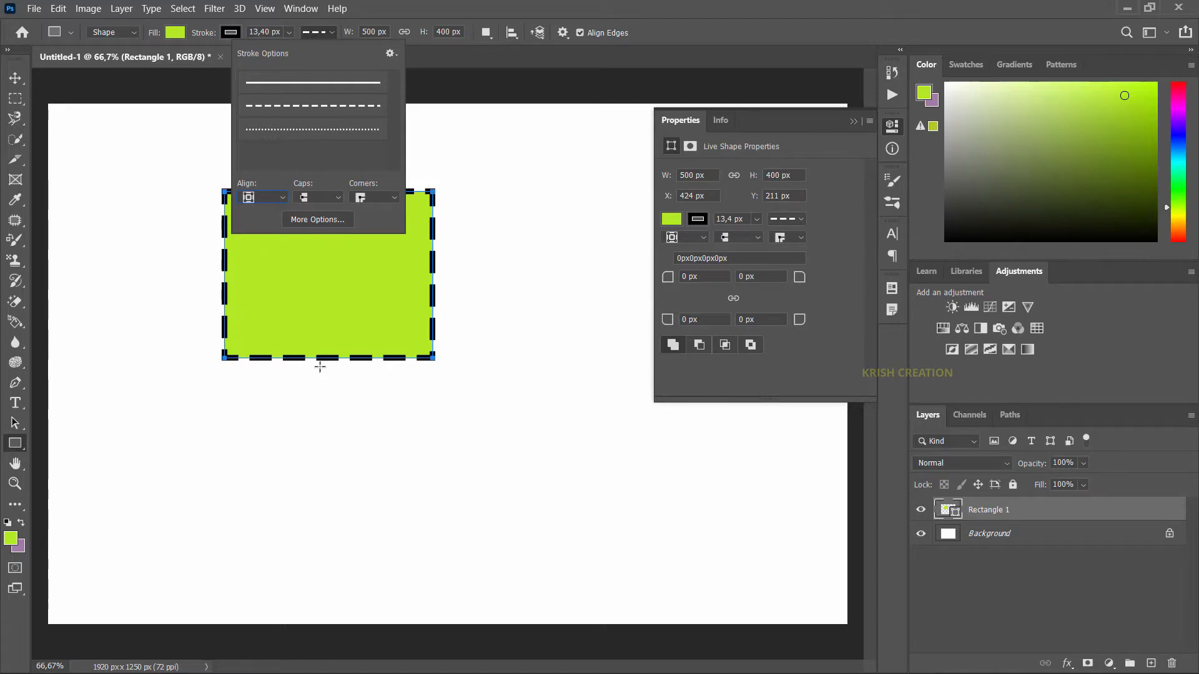
pyautogui.click(130, 184)
pyautogui.click(130, 184)
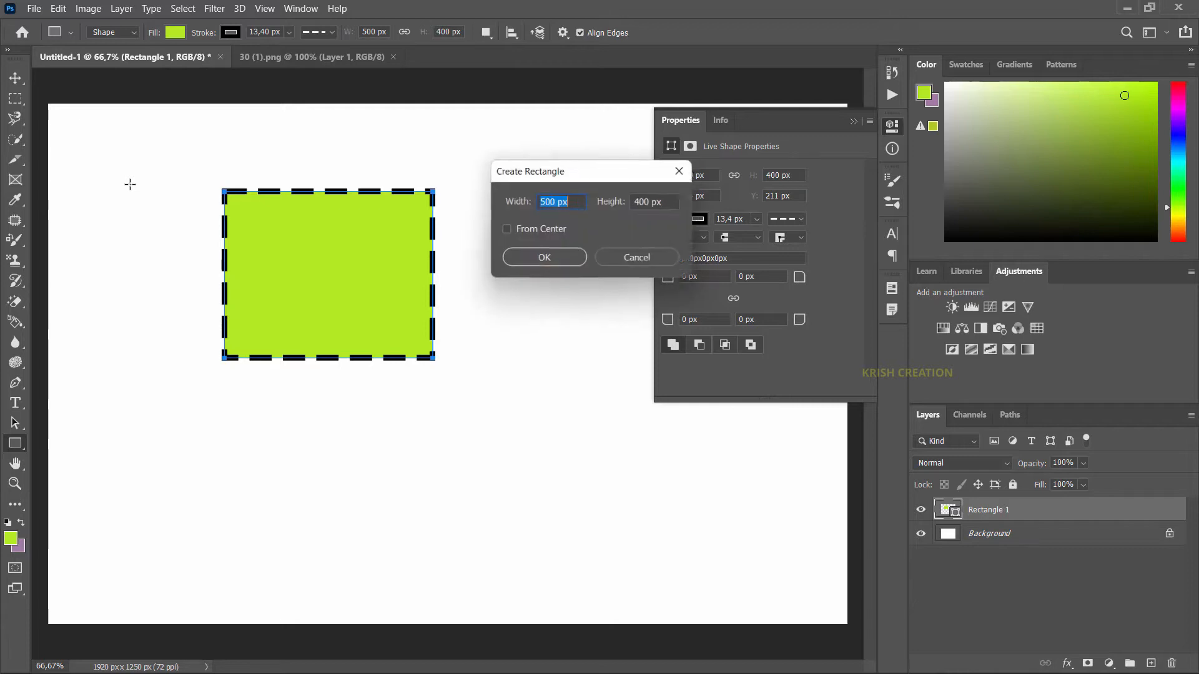
pyautogui.click(684, 170)
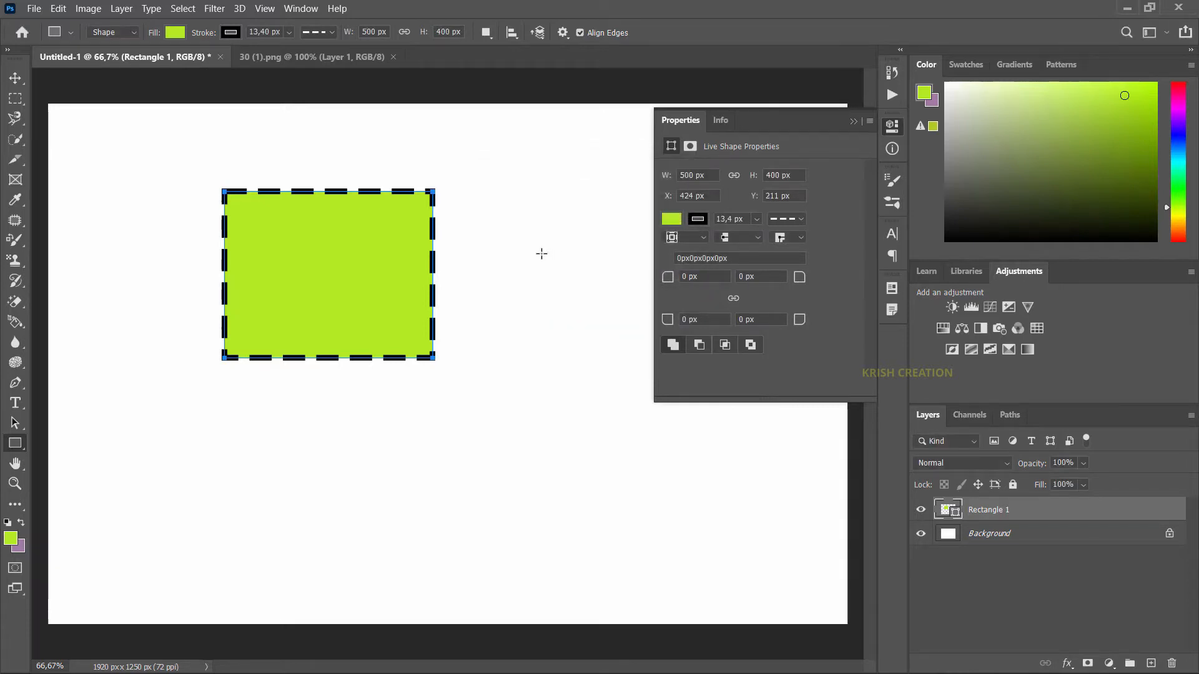
pyautogui.press('v')
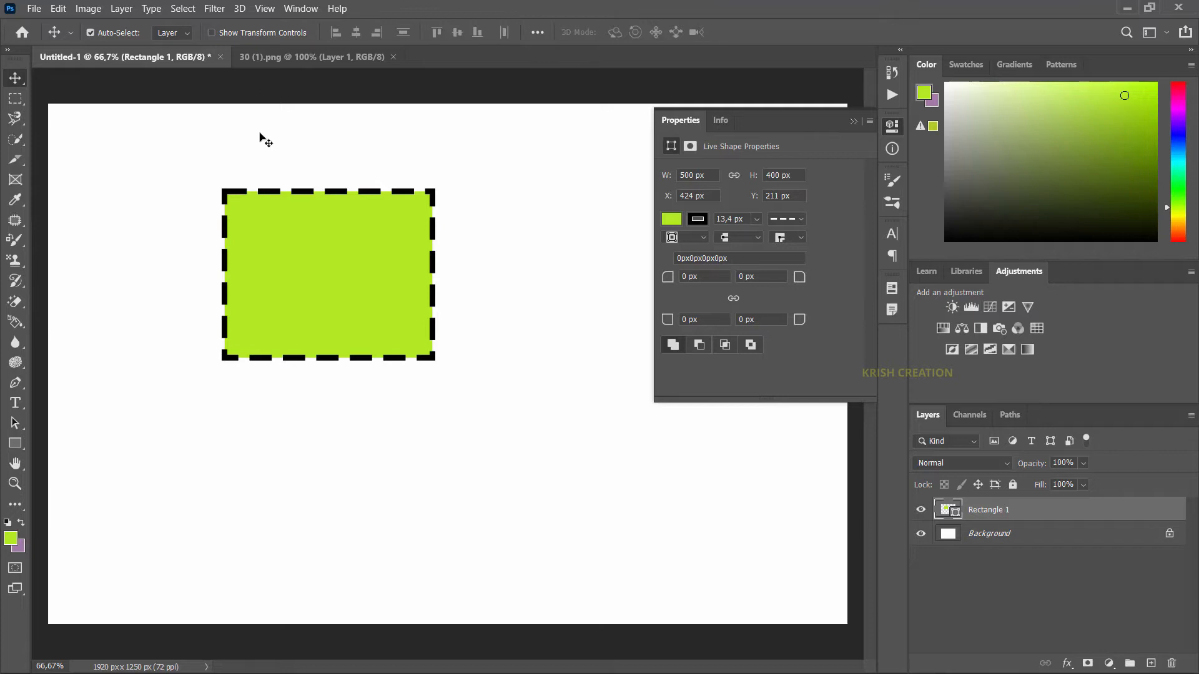
# Align the rectangle's dashed stroke to the outside of its edge with the Rectangle tool active
pyautogui.click(15, 443)
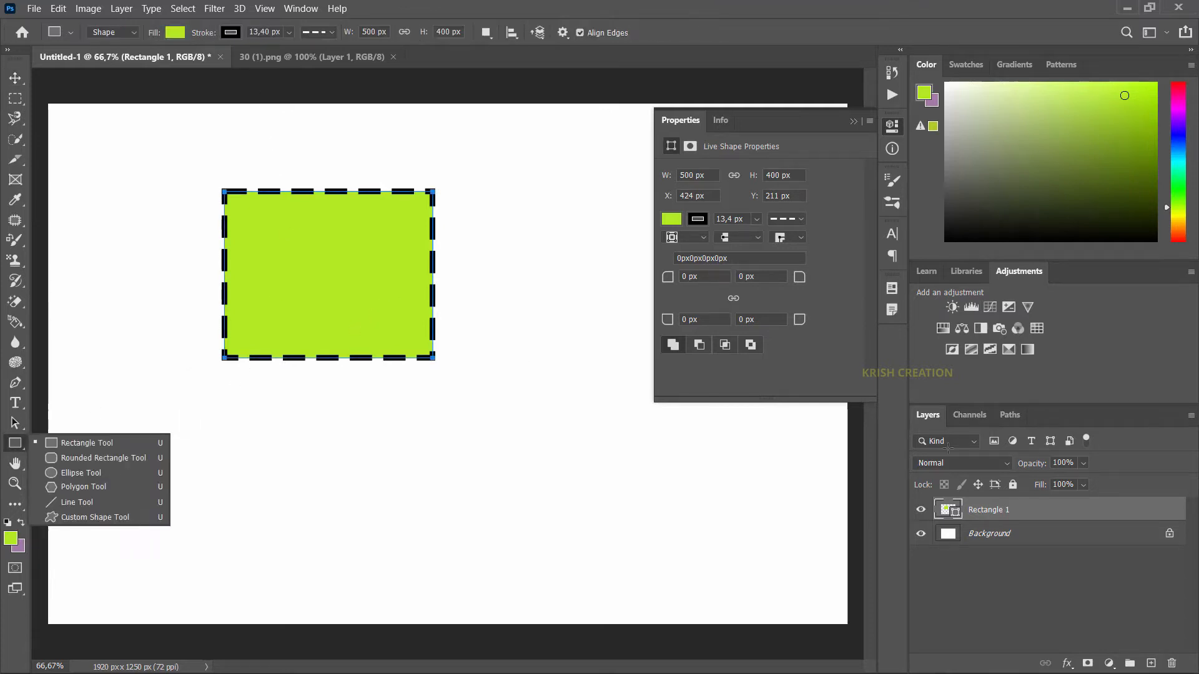
pyautogui.click(999, 513)
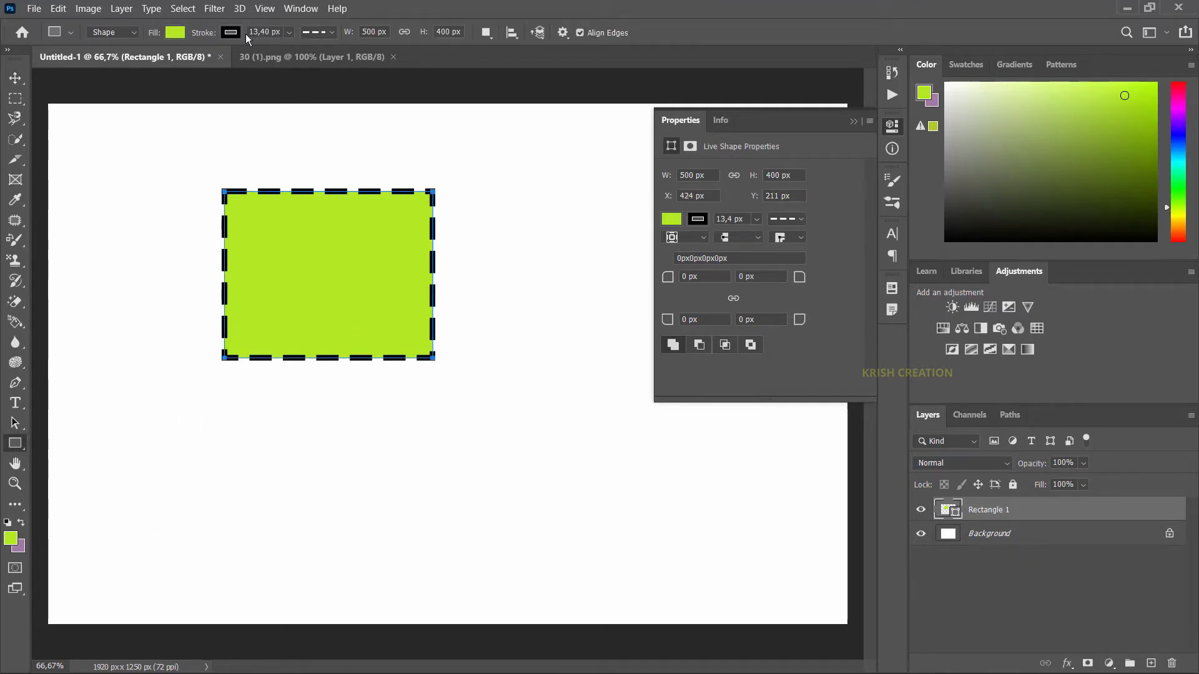
pyautogui.click(332, 32)
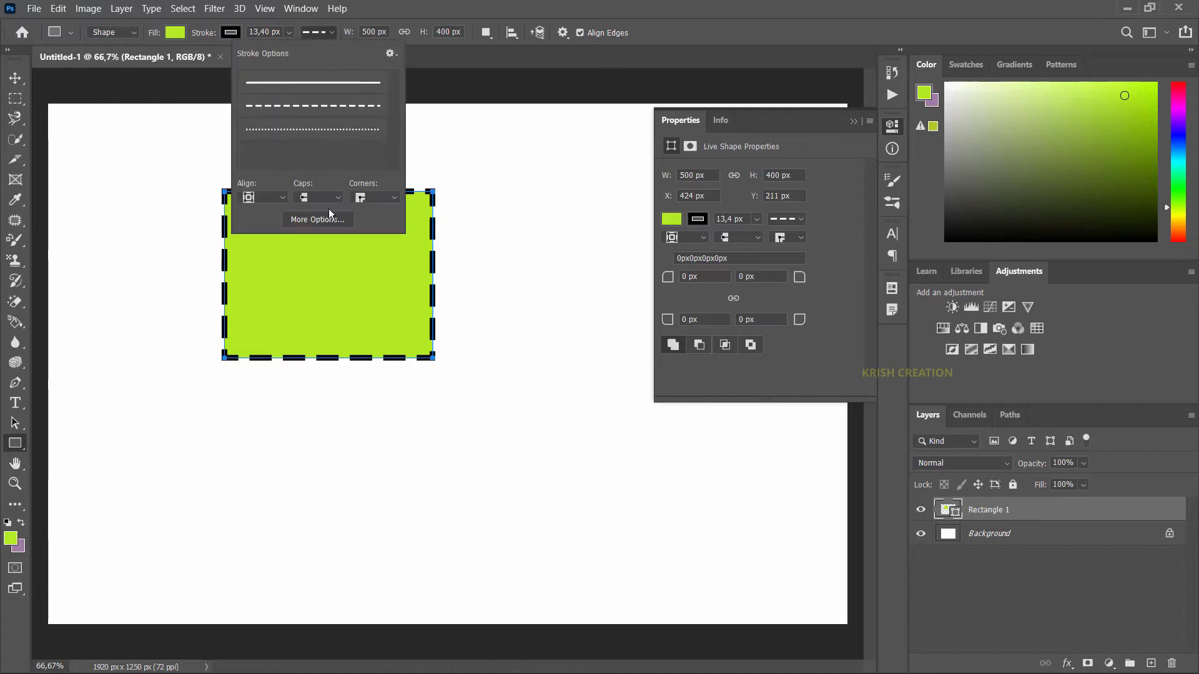
pyautogui.click(273, 197)
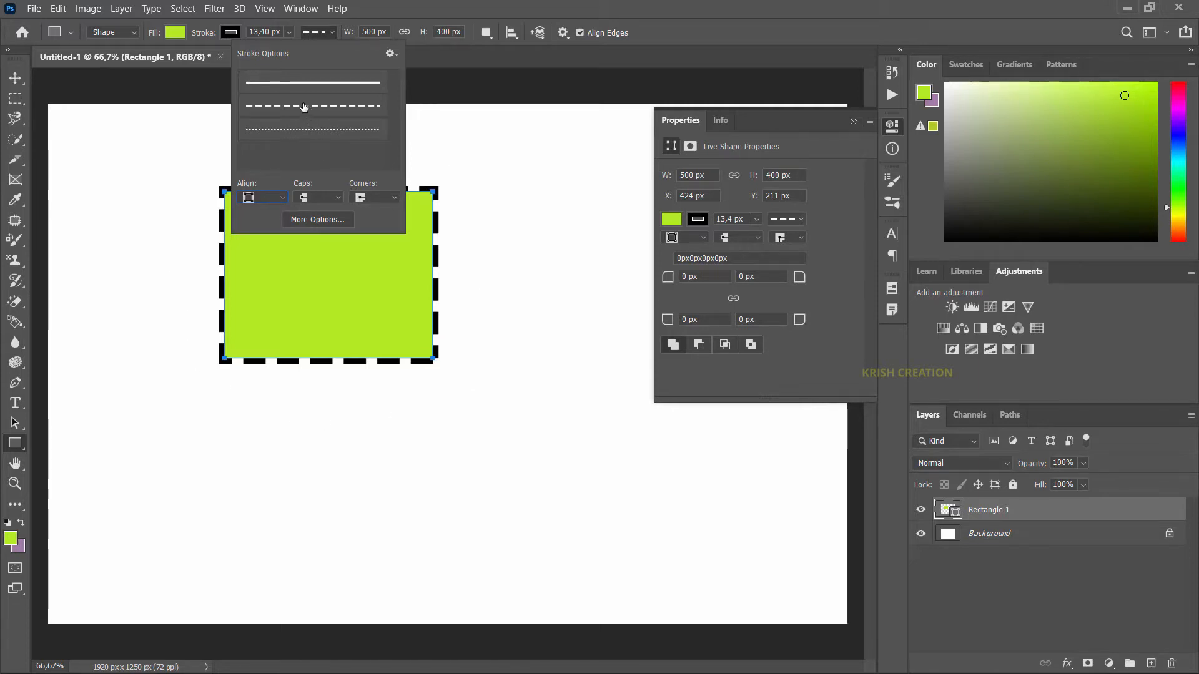
# Set both the caps and the corners of the rectangle's dashed stroke to round
pyautogui.click(342, 197)
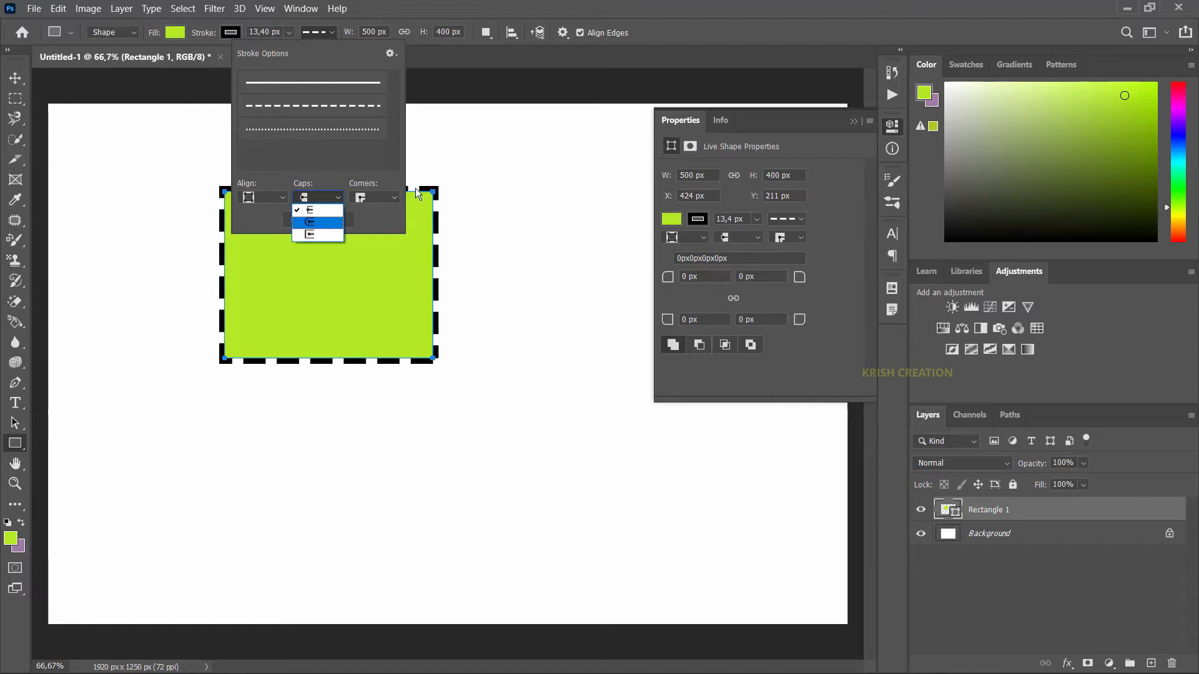
pyautogui.click(310, 223)
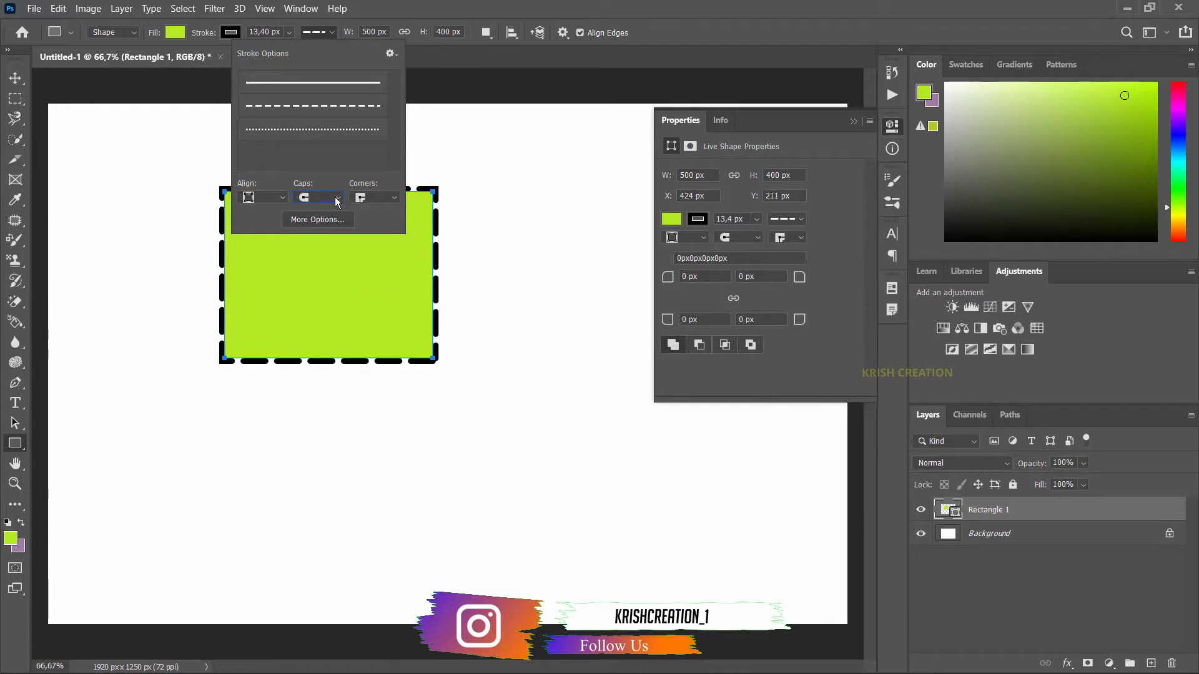
pyautogui.click(395, 198)
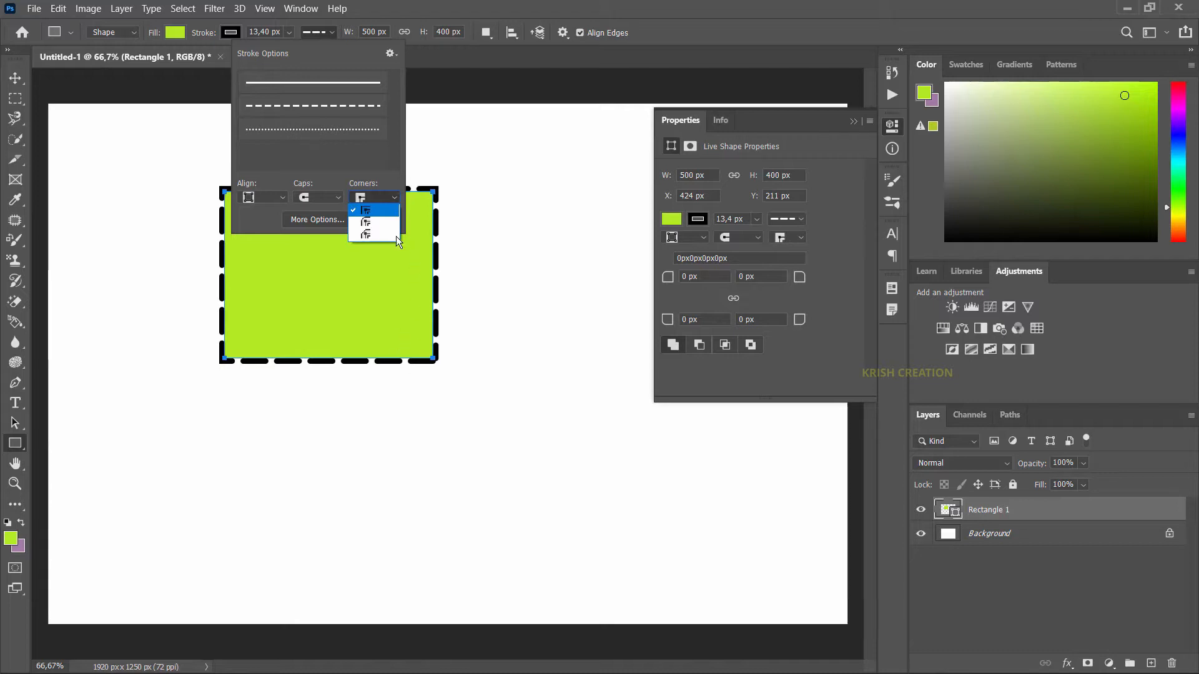
pyautogui.click(375, 222)
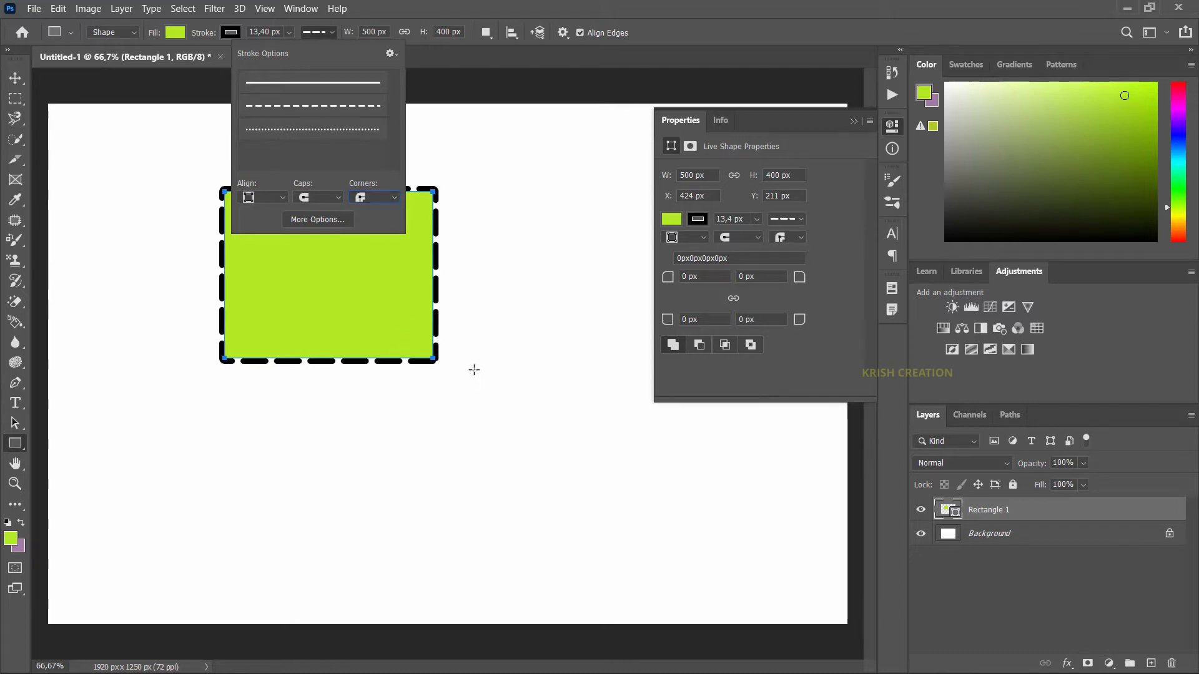
# Try a custom dash length of 20 for the rectangle's stroke and shorten it to 3
pyautogui.click(318, 219)
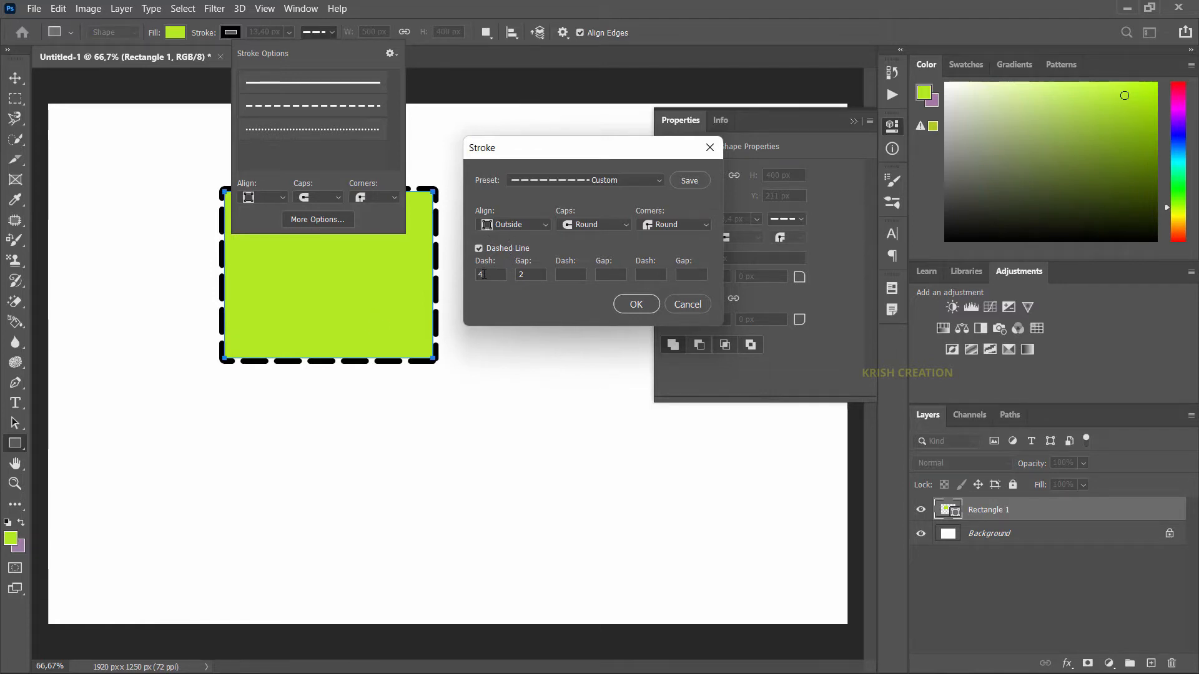
pyautogui.moveTo(494, 275); pyautogui.dragTo(457, 274)
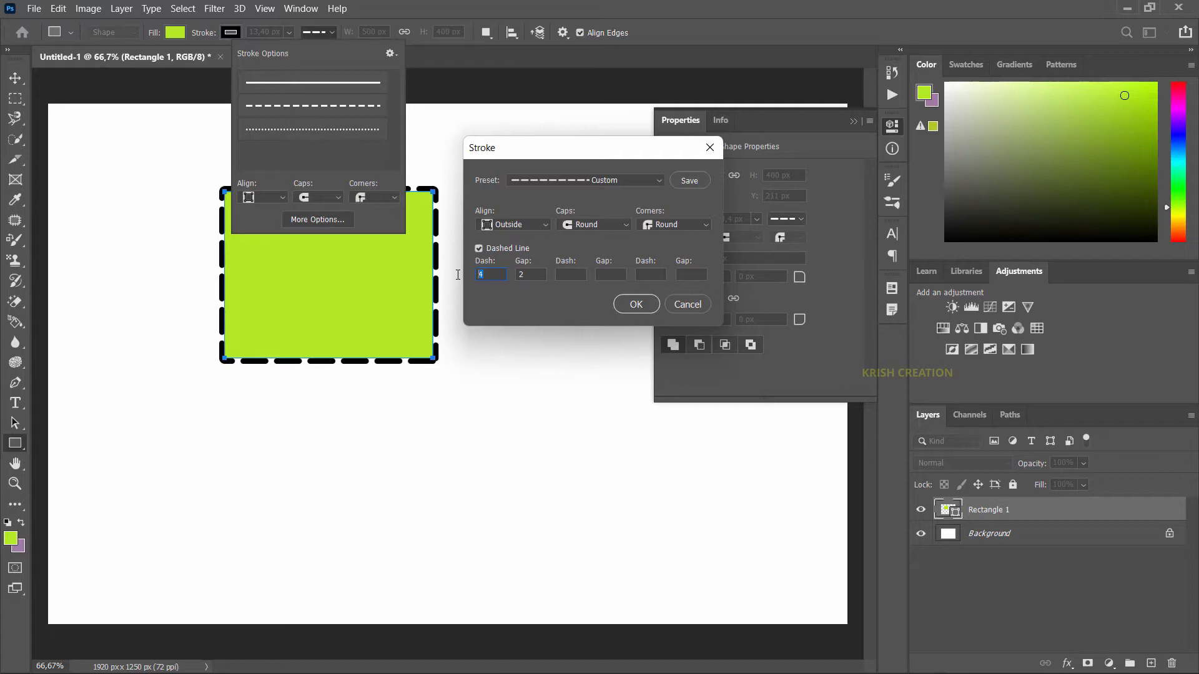
pyautogui.write('20')
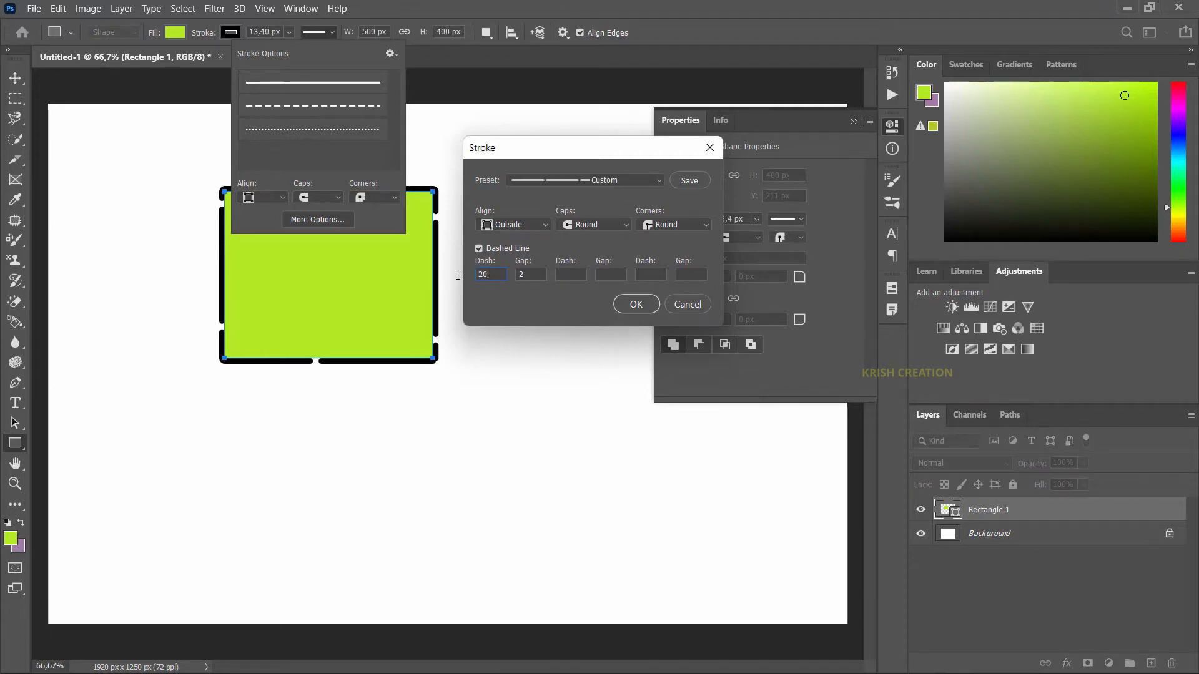
pyautogui.press('BackSpace')
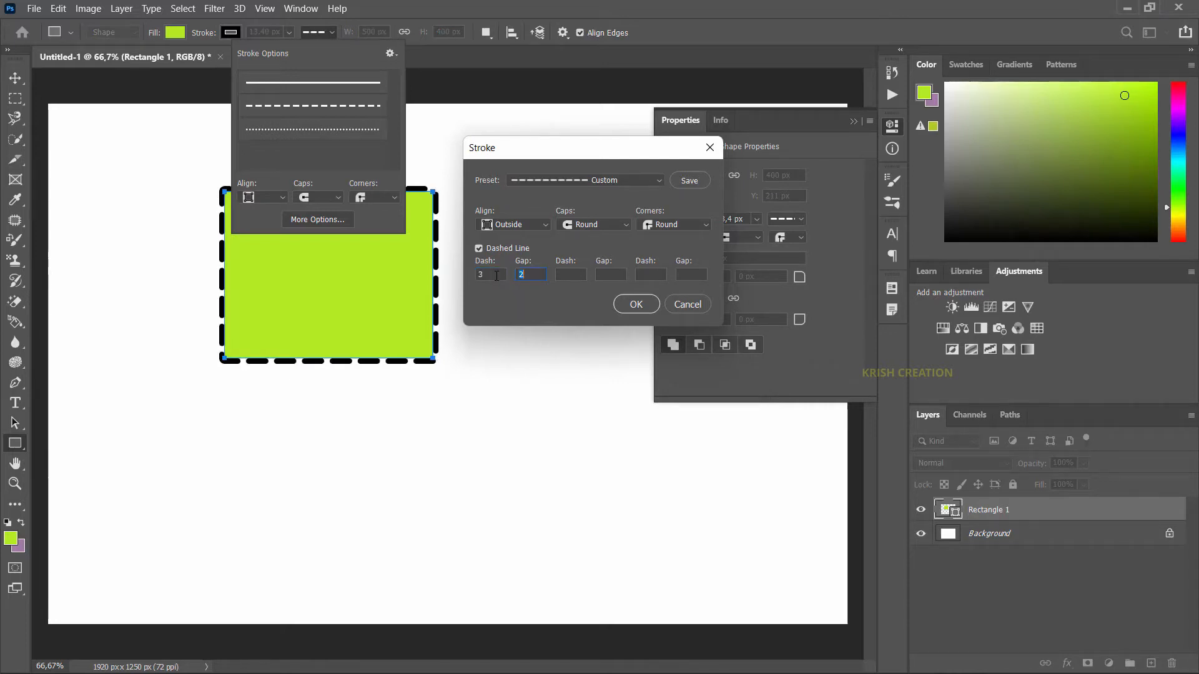
# Try a gap of 10 between the stroke's dashes and replace it with a gap of 3
pyautogui.moveTo(490, 275); pyautogui.dragTo(514, 279)
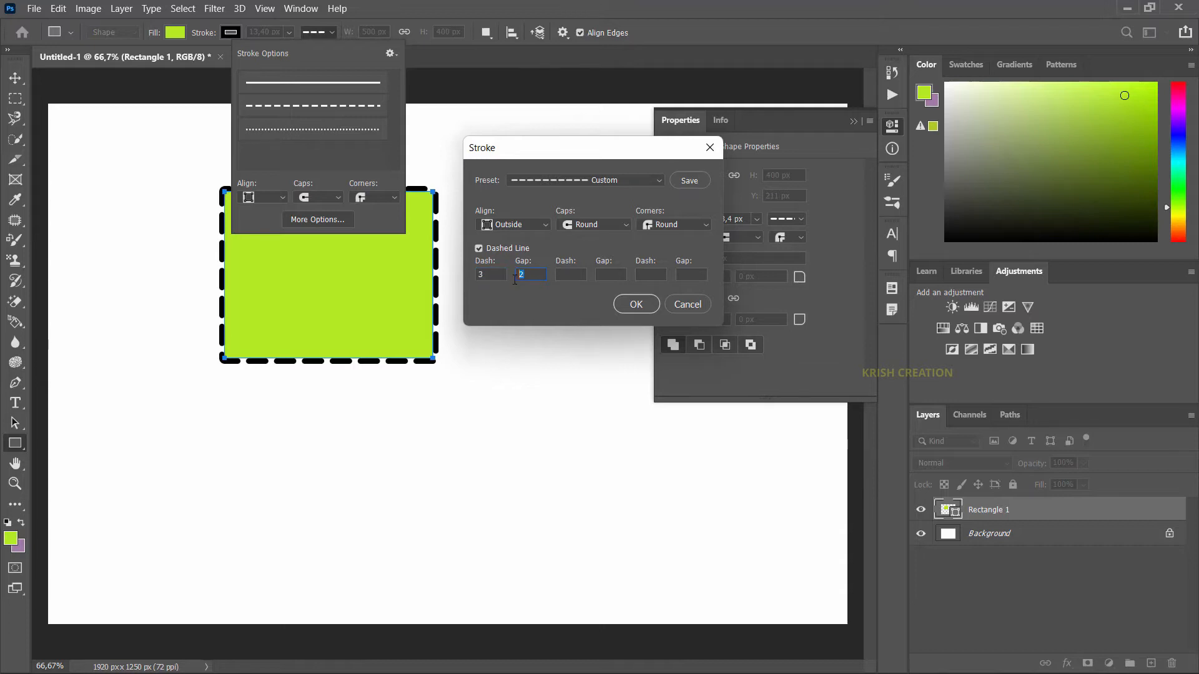
pyautogui.write('10')
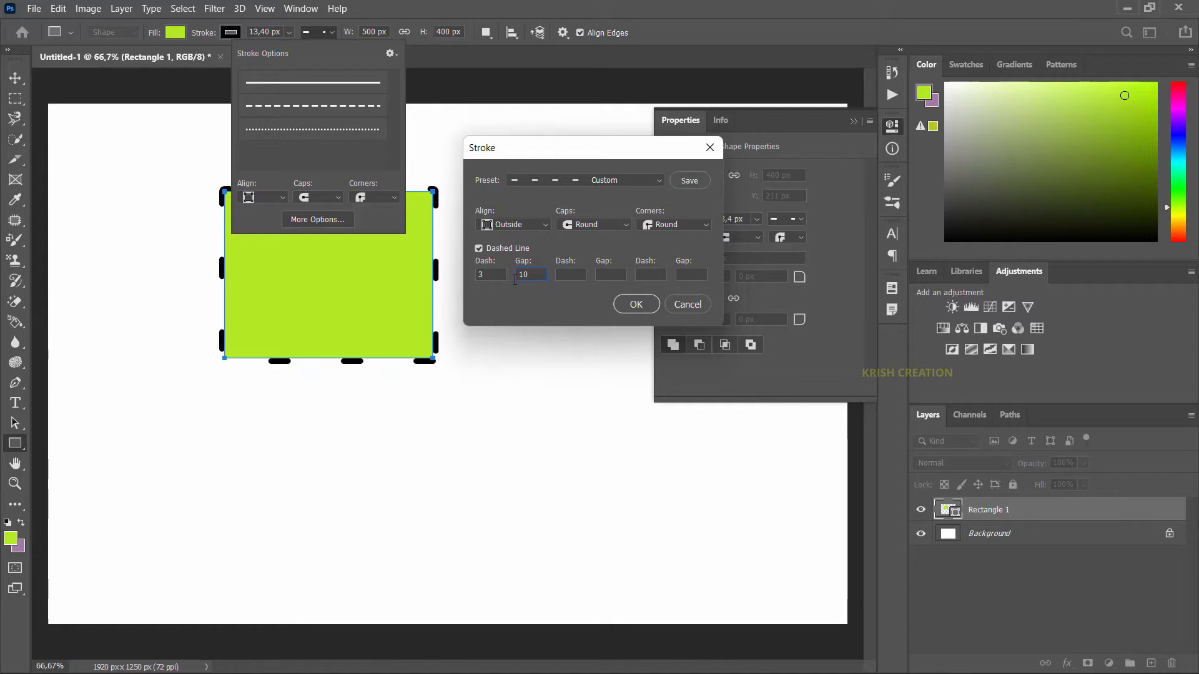
pyautogui.press('BackSpace')
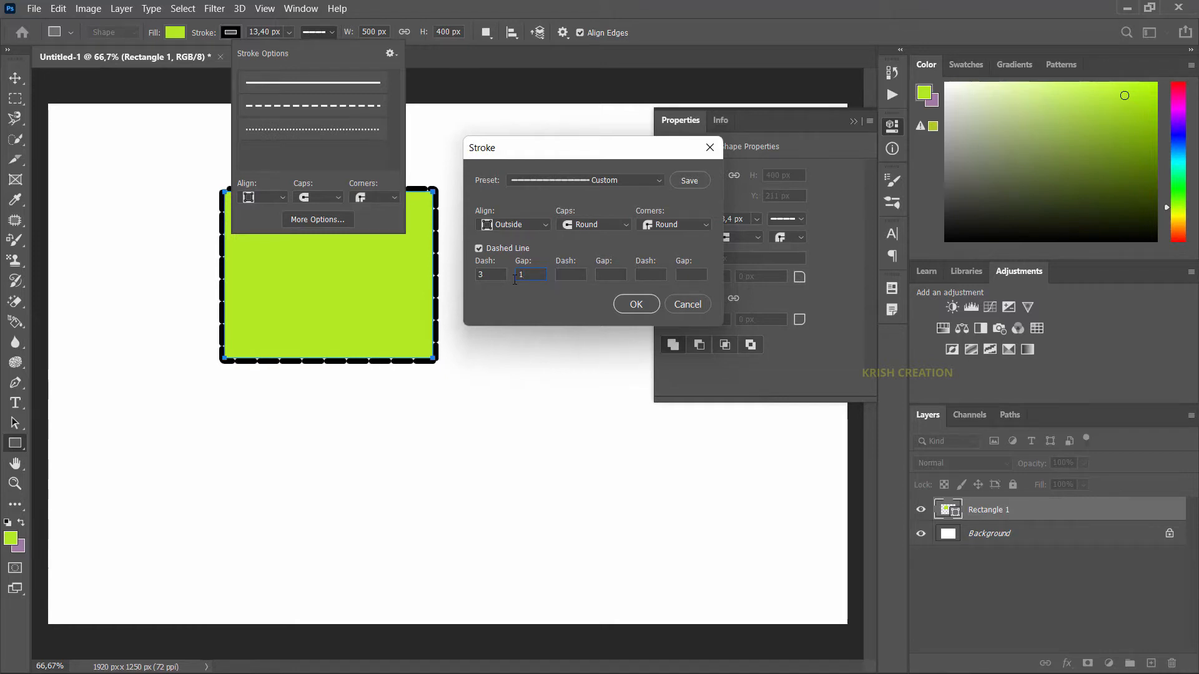
pyautogui.press('BackSpace')
pyautogui.write('3')
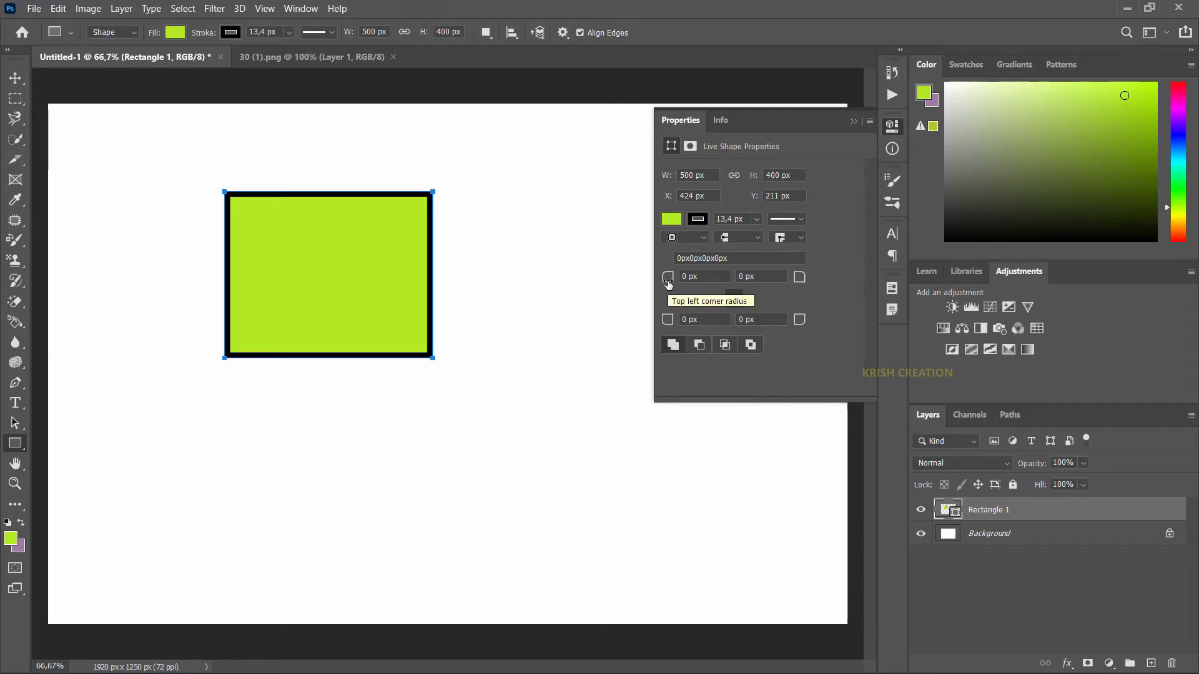
# Round all the rectangle's corners to 27 px, unlink the radii, and set the lower right to 101 px and the lower left to 213 px
pyautogui.moveTo(668, 283)
pyautogui.mouseDown()
pyautogui.moveTo(703, 282)
pyautogui.moveTo(690, 286)
pyautogui.mouseUp()
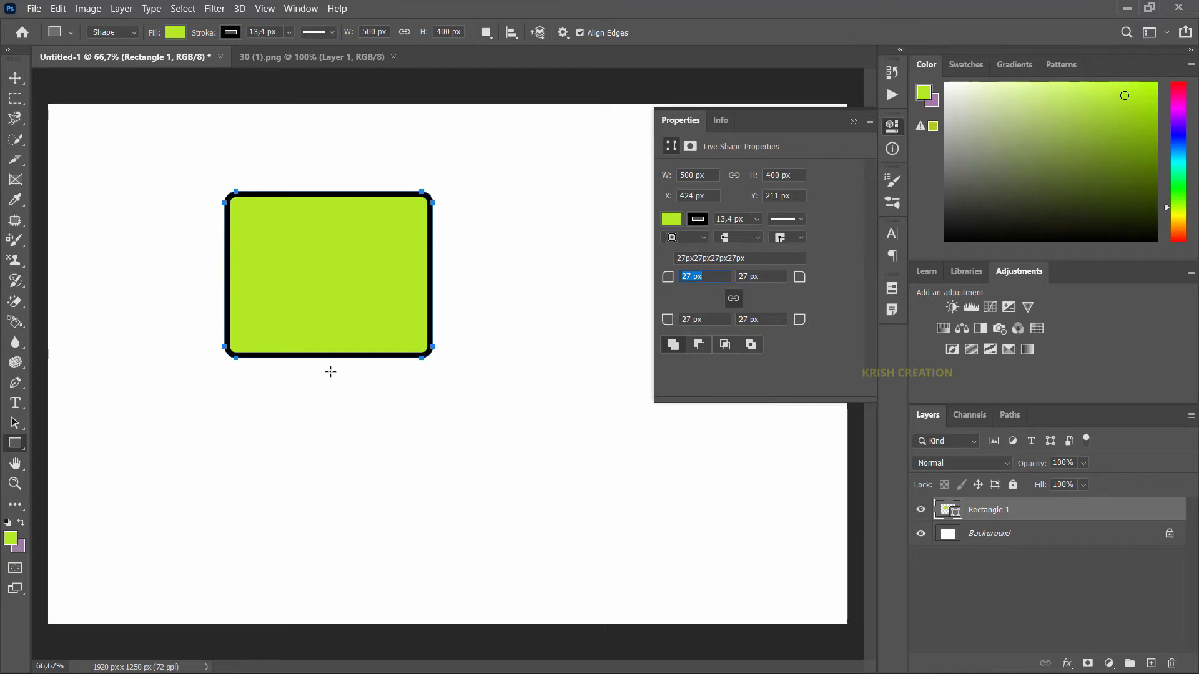
pyautogui.click(734, 300)
pyautogui.moveTo(798, 330); pyautogui.dragTo(856, 311)
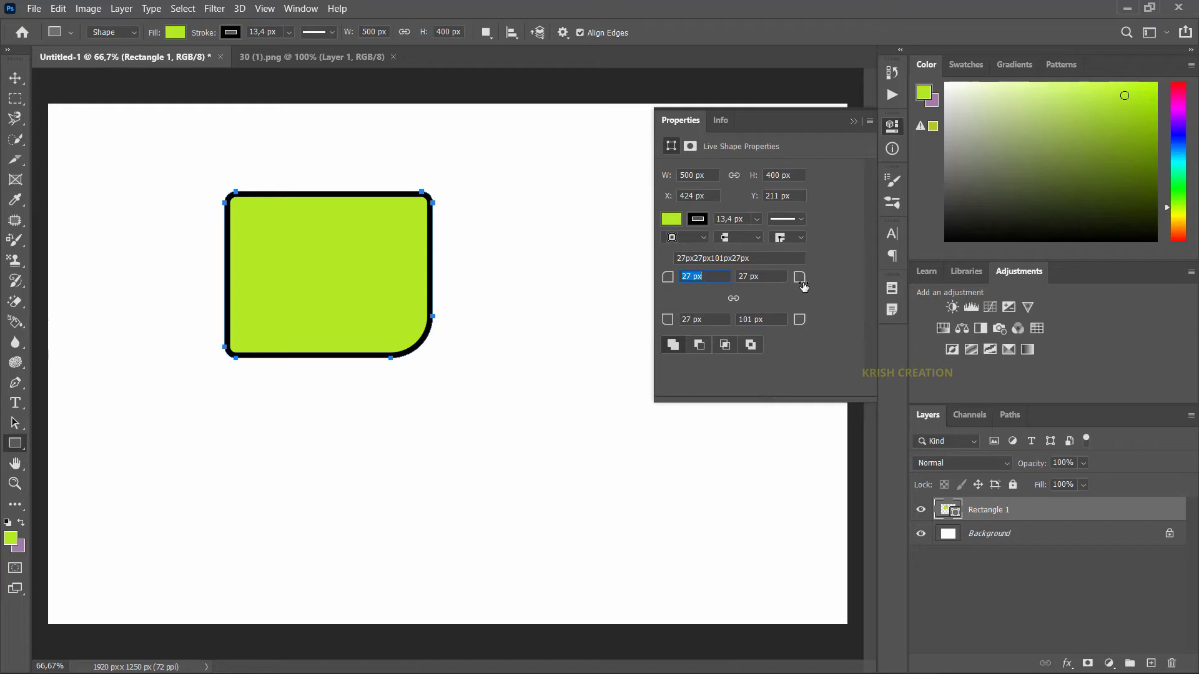
pyautogui.moveTo(724, 325); pyautogui.dragTo(818, 323)
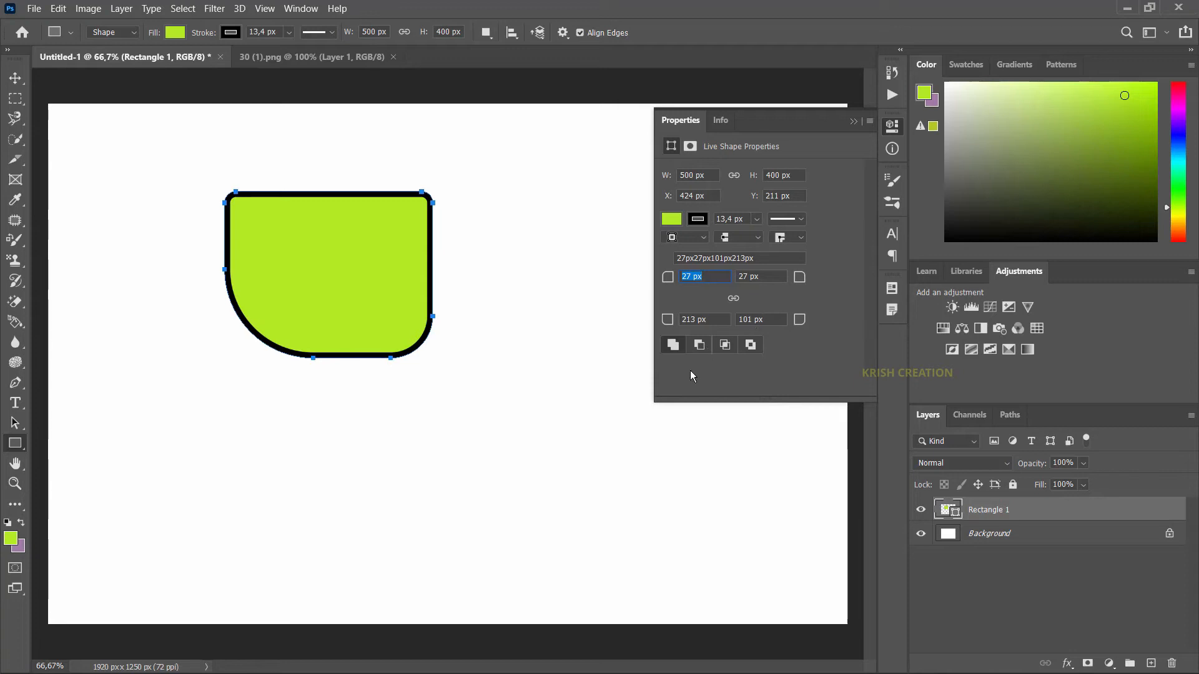
# Undo all the corner radius changes on the rectangle
pyautogui.hotkey('ctrl', 'z')
pyautogui.hotkey('ctrl', 'z')
pyautogui.hotkey('ctrl', 'z')
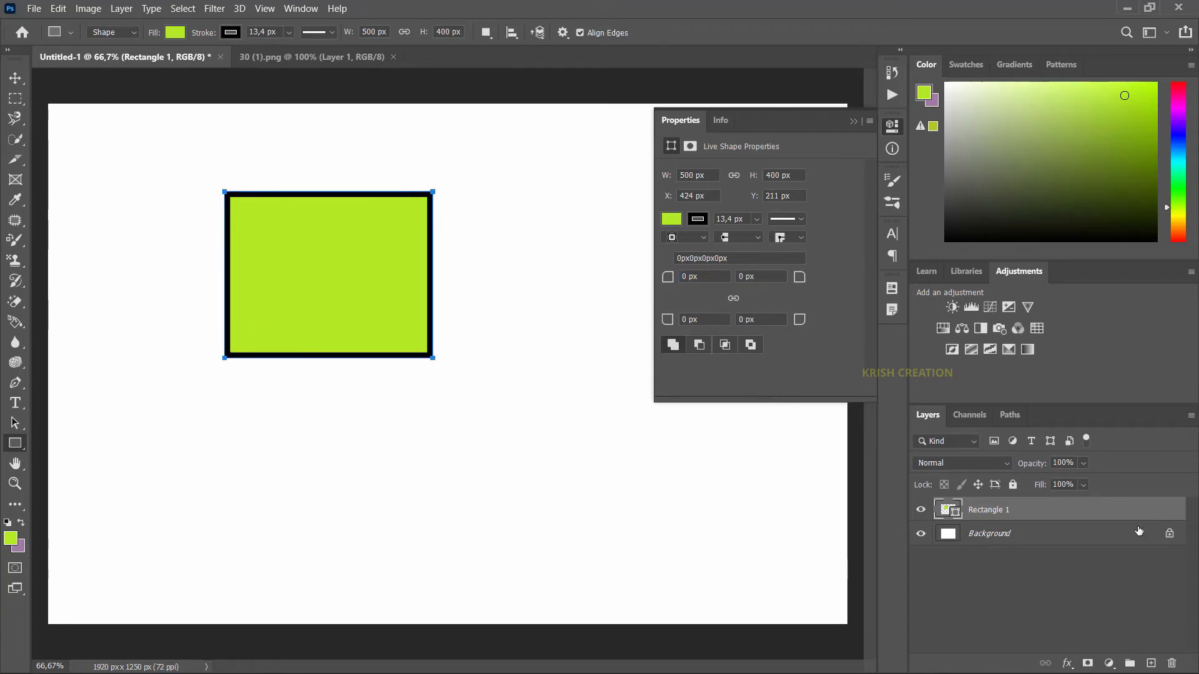
# Draw a second rectangle about 510 by 277 px on a new layer below the first one and delete it
pyautogui.moveTo(385, 416); pyautogui.dragTo(597, 531)
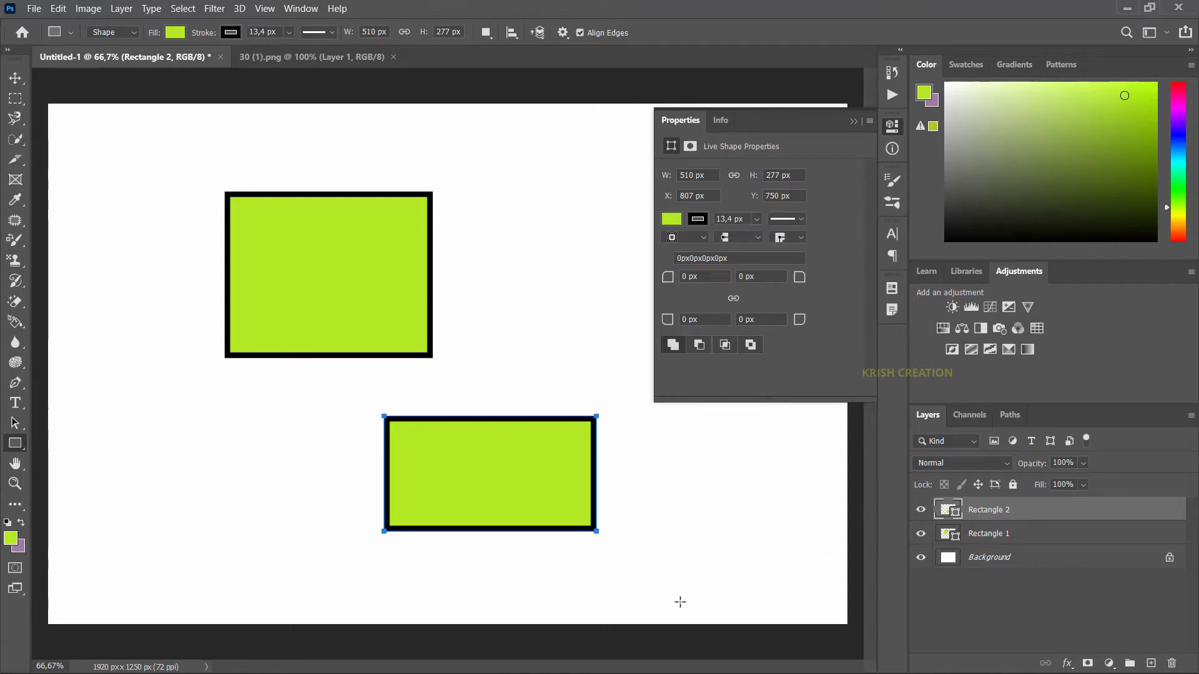
pyautogui.hotkey('ctrl', 'e')
pyautogui.press('Delete')
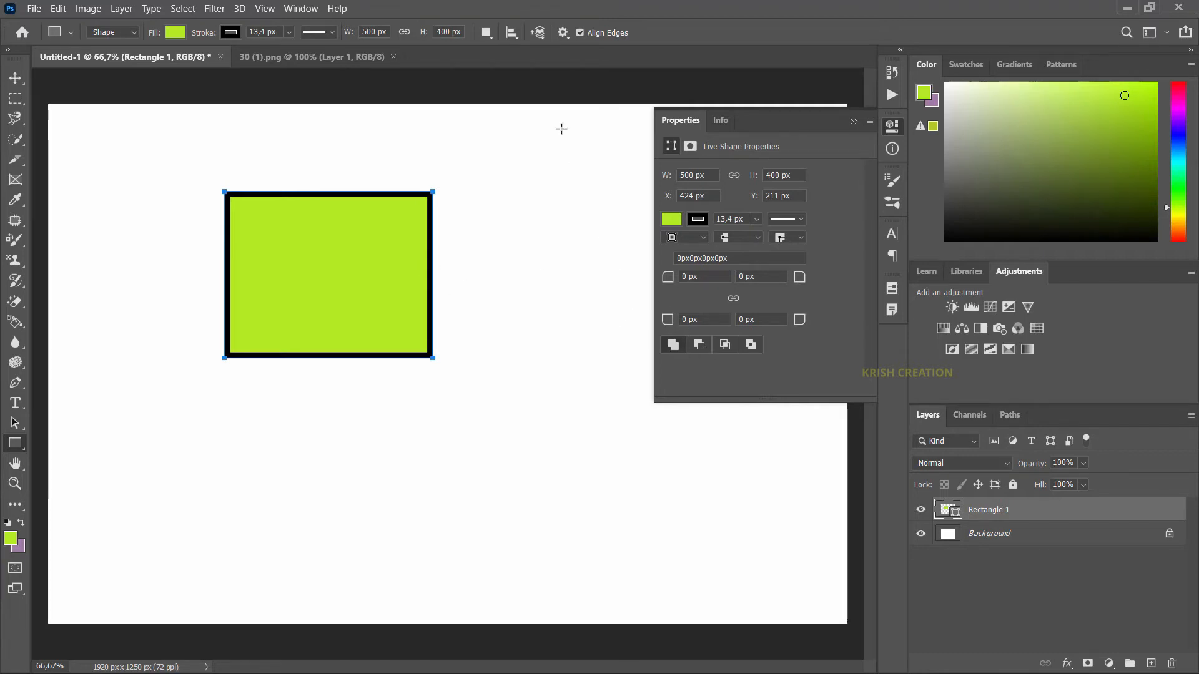
# Choose Combine Shapes and draw a rectangle about 326 by 247 px to the lower right of the first, on the same layer
pyautogui.click(490, 35)
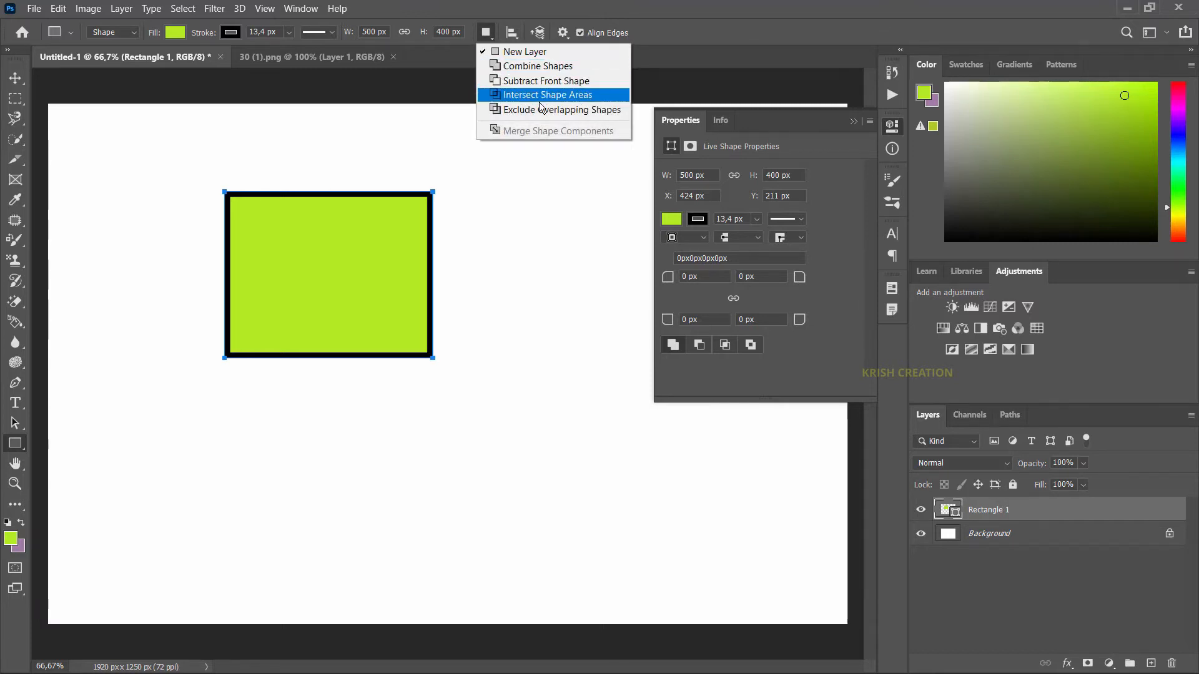
pyautogui.click(545, 69)
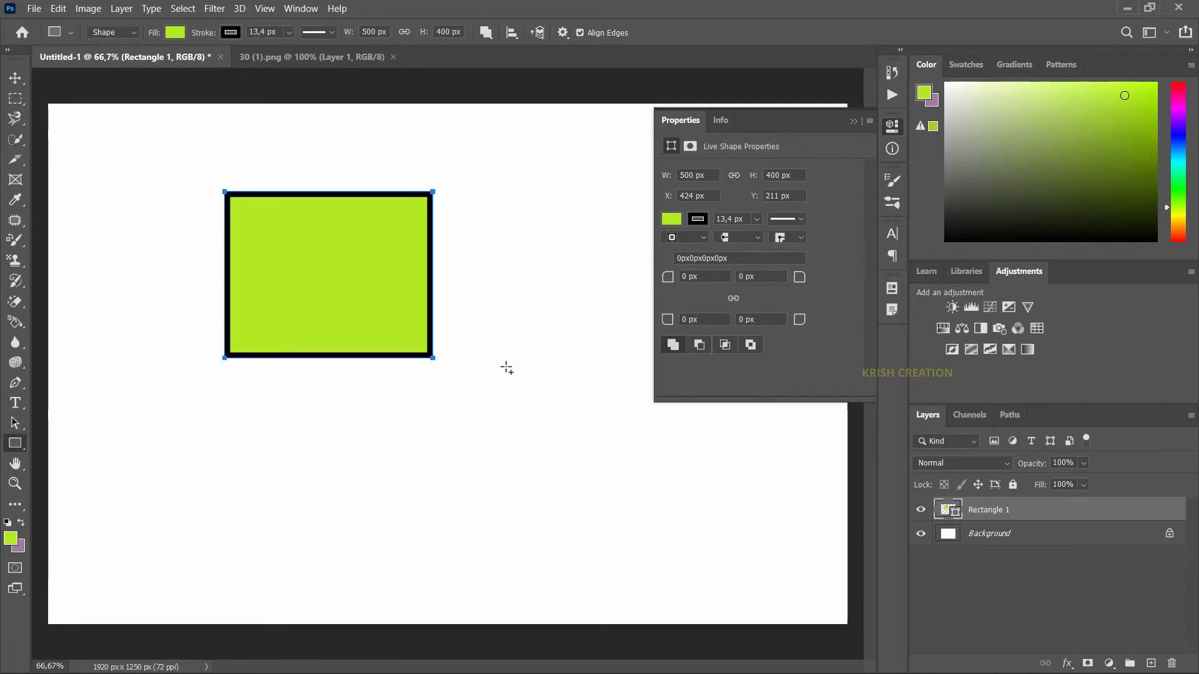
pyautogui.moveTo(505, 360)
pyautogui.mouseDown()
pyautogui.moveTo(618, 461)
pyautogui.moveTo(642, 463)
pyautogui.mouseUp()
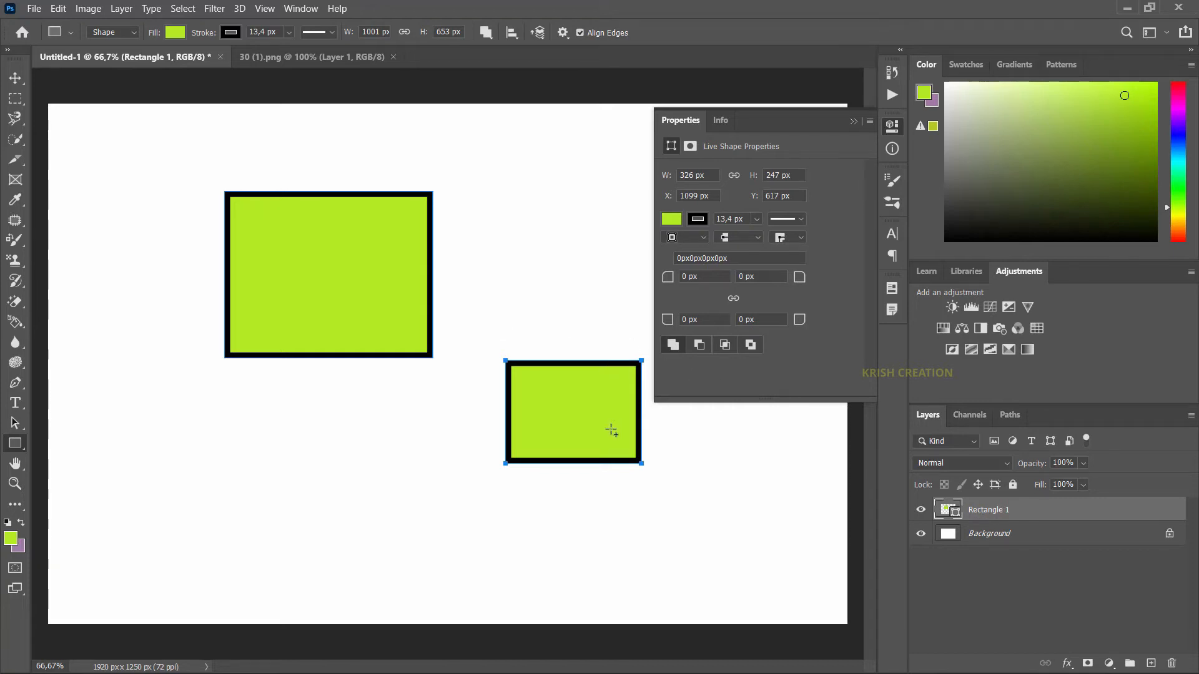
# Try moving the combined rectangles together with the Move tool and undo the move
pyautogui.press('v')
pyautogui.moveTo(526, 392); pyautogui.dragTo(522, 386)
pyautogui.press('z')
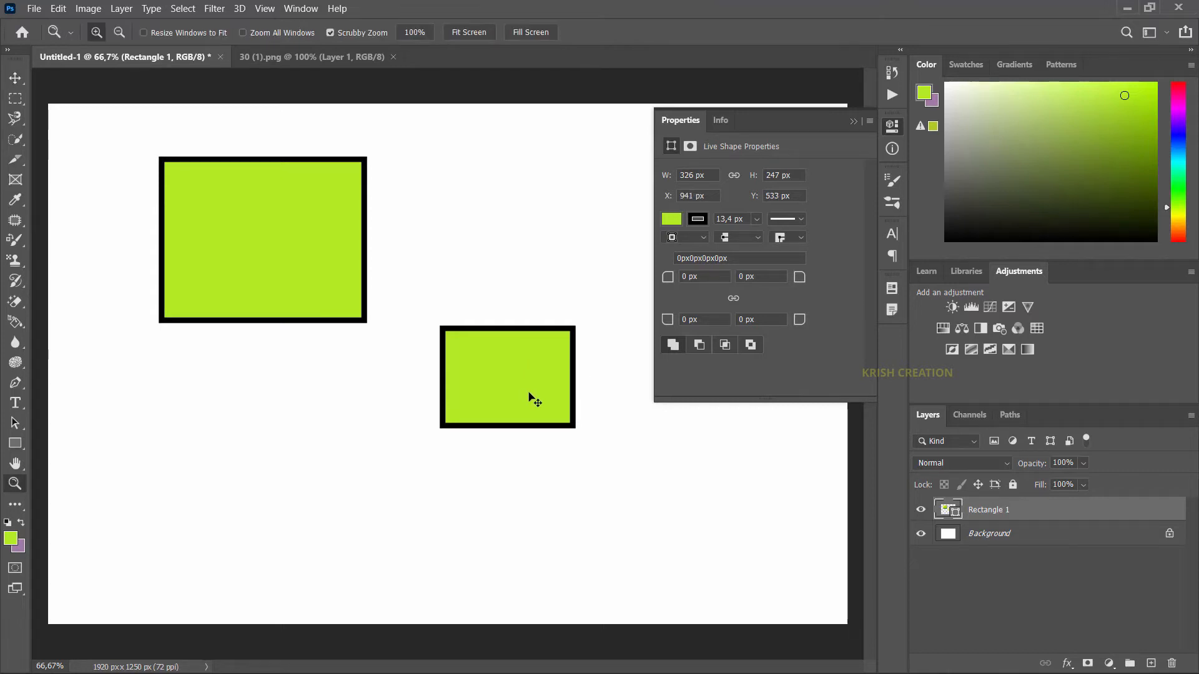
pyautogui.hotkey('ctrl', 'z')
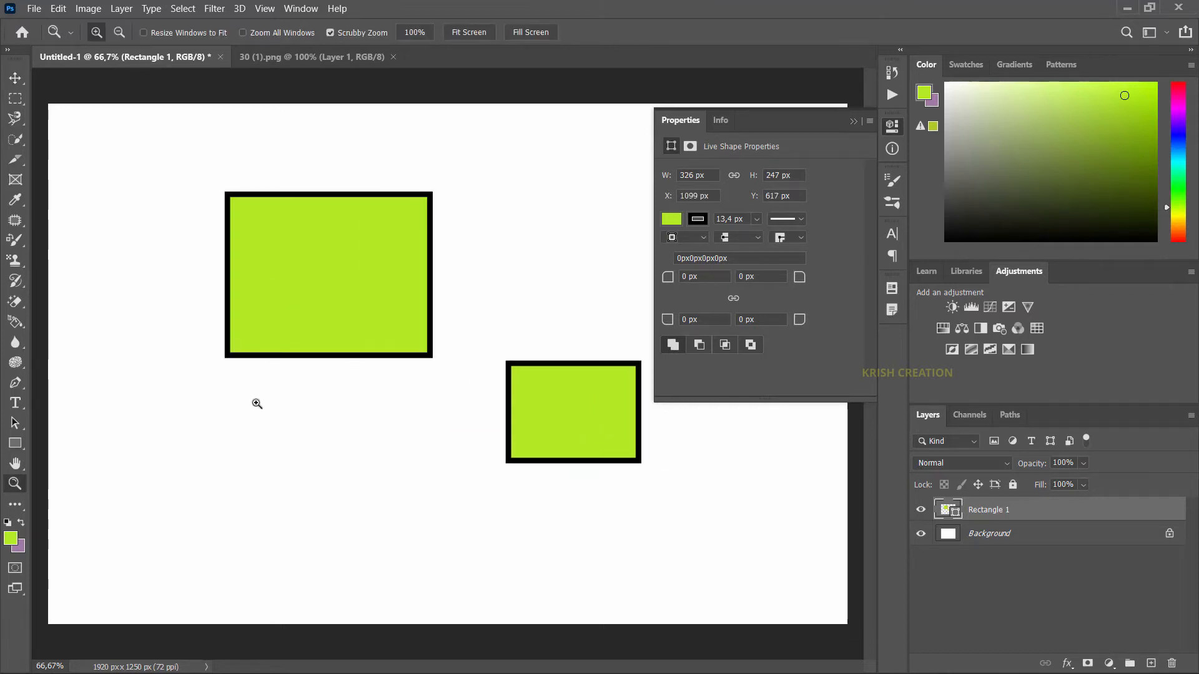
# Move only the smaller rectangle with the Path Selection tool so it overlaps the larger one's lower-right corner, at about X 788, Y 484 px
pyautogui.click(17, 425)
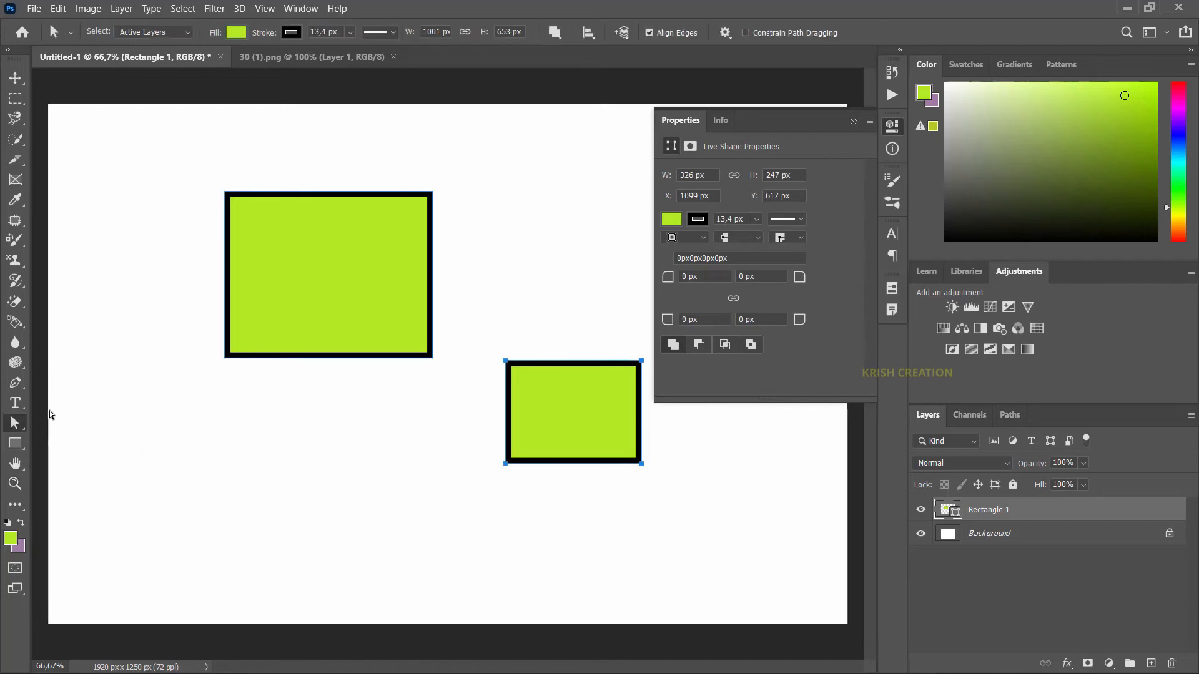
pyautogui.rightClick(24, 426)
pyautogui.click(88, 424)
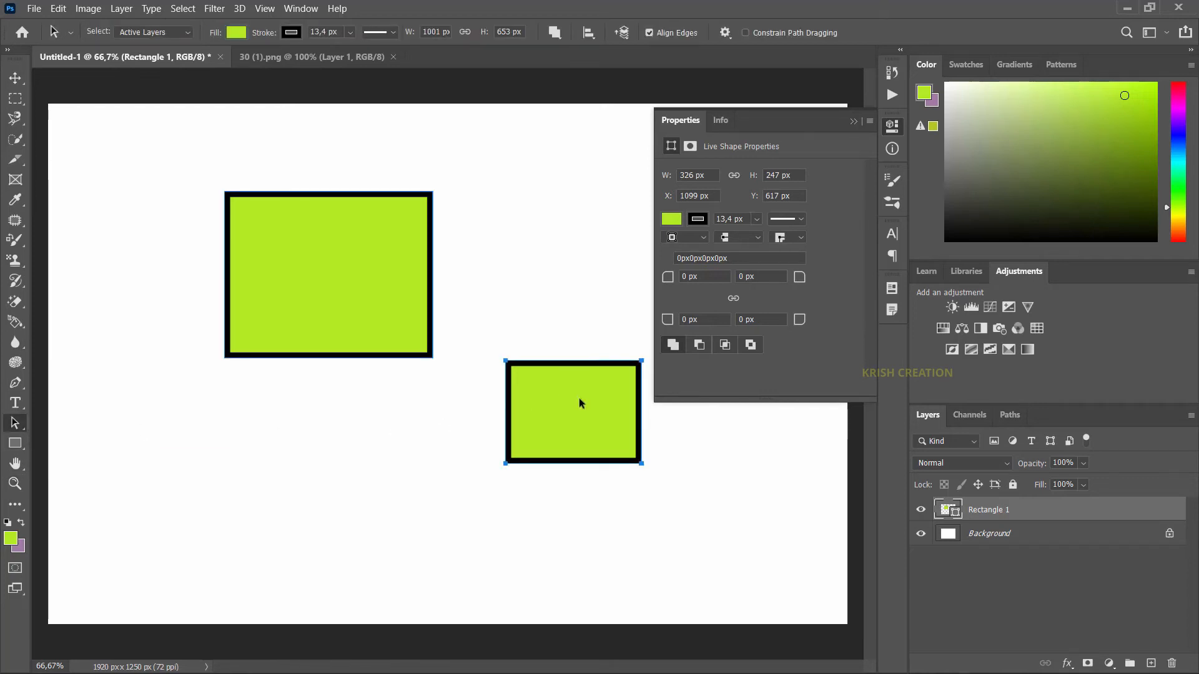
pyautogui.moveTo(564, 420); pyautogui.dragTo(468, 383)
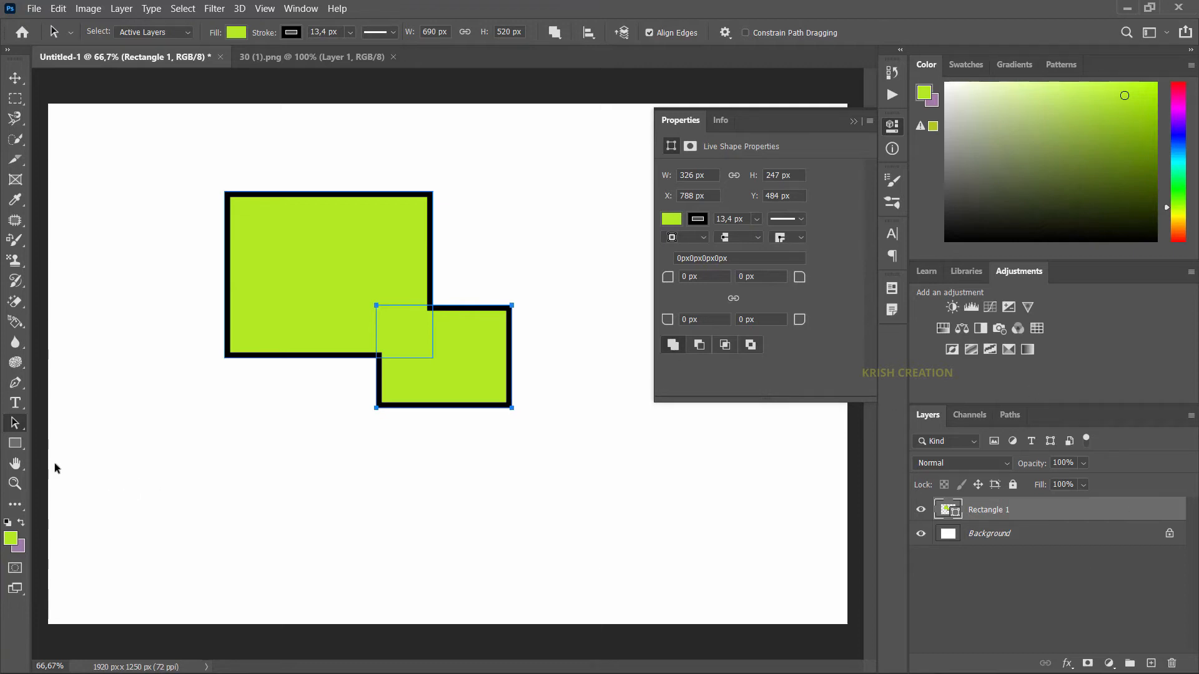
# Add a circle about 327 px wide to the combined shape with the Ellipse tool, overlapping the large rectangle's lower-left corner
pyautogui.click(14, 444)
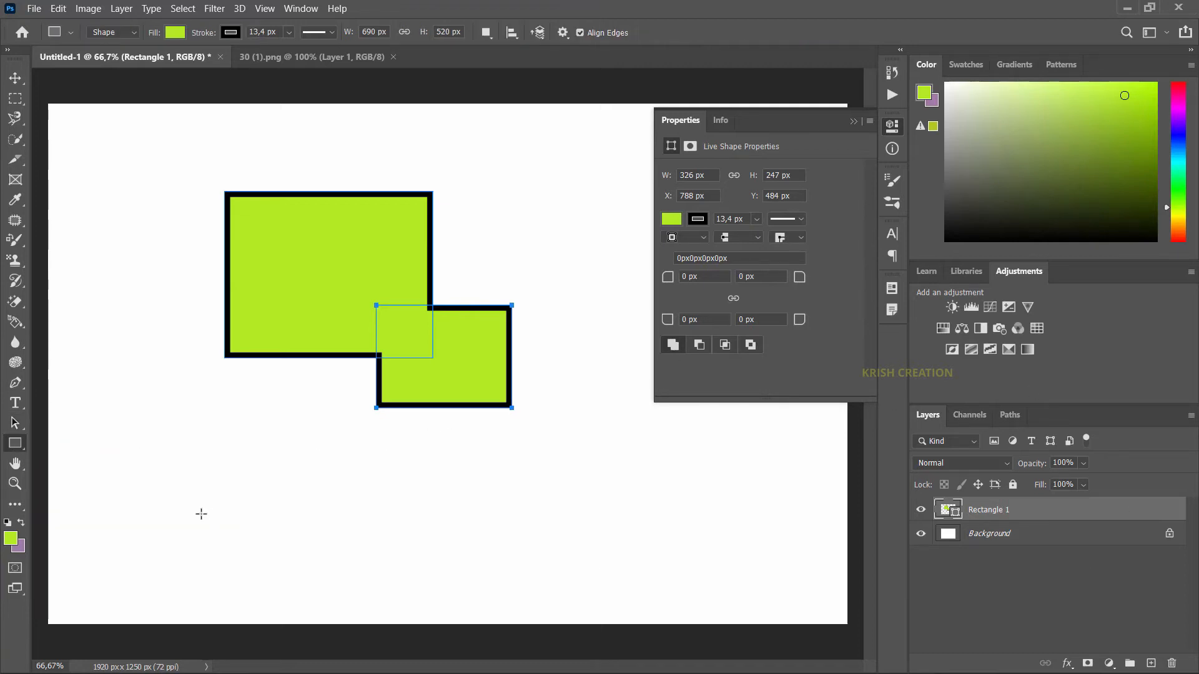
pyautogui.rightClick(15, 443)
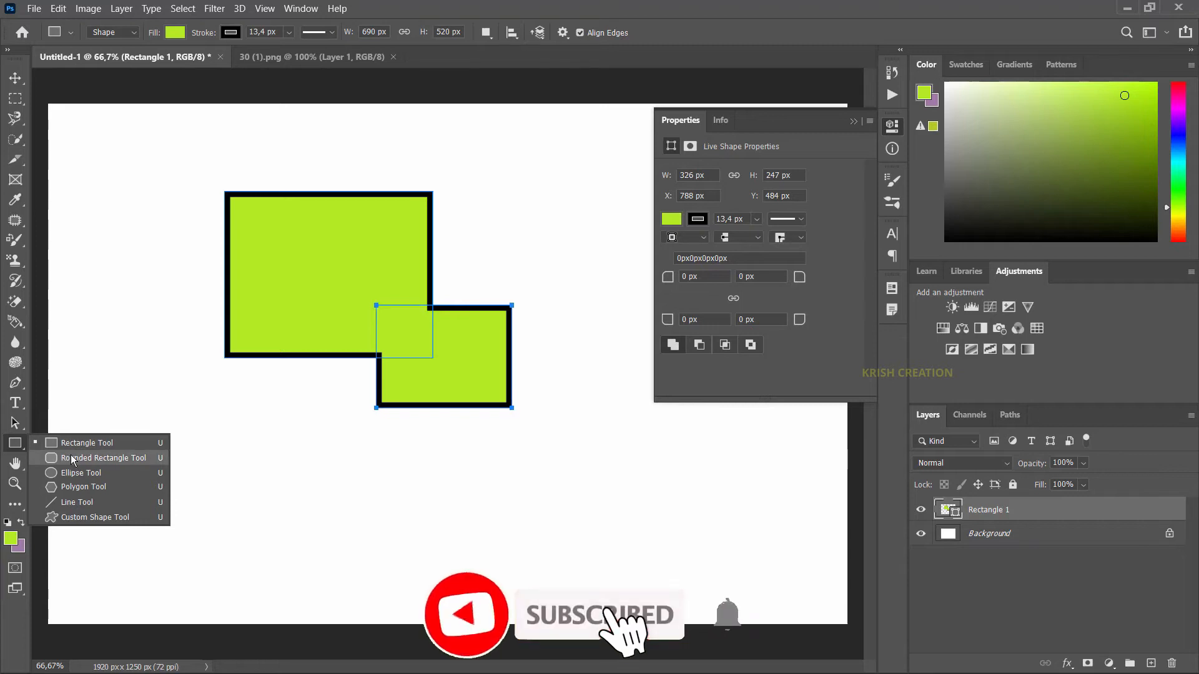
pyautogui.click(85, 475)
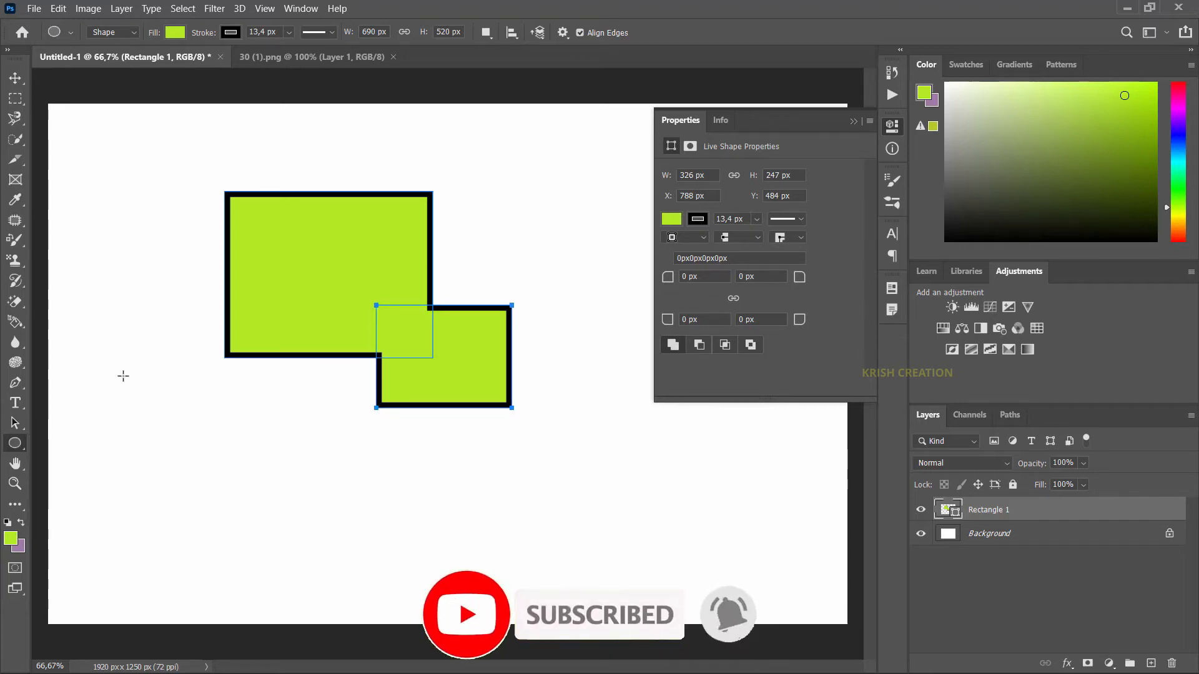
pyautogui.moveTo(162, 313); pyautogui.dragTo(300, 451)
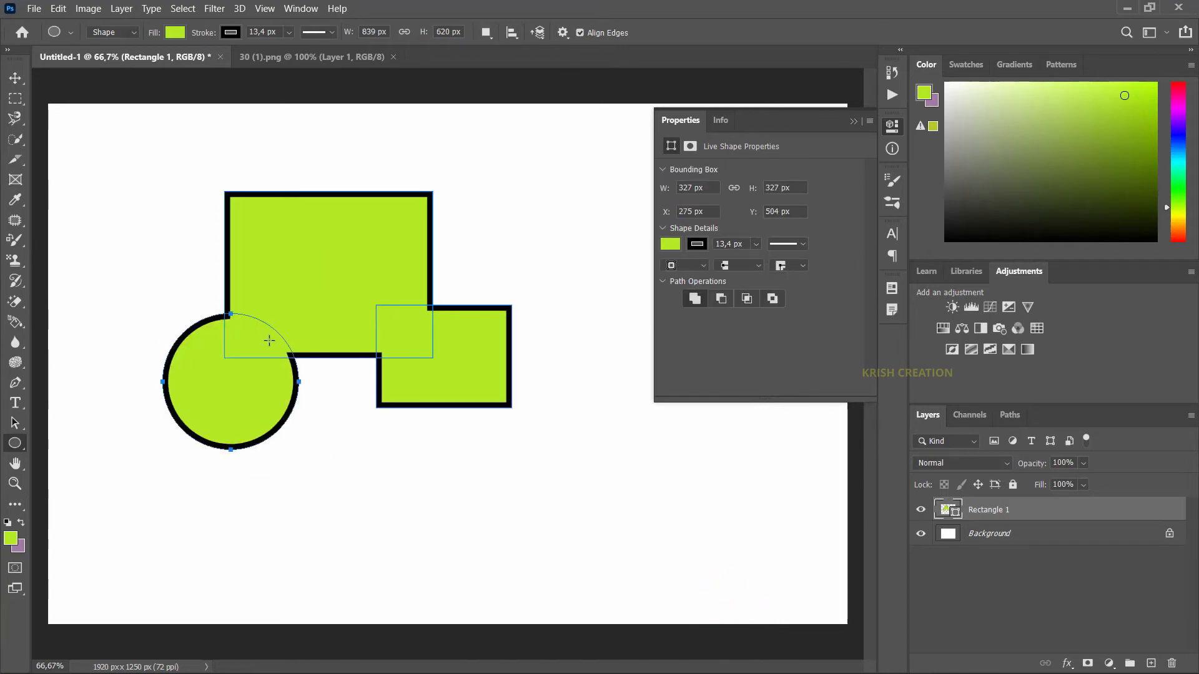
pyautogui.press('v')
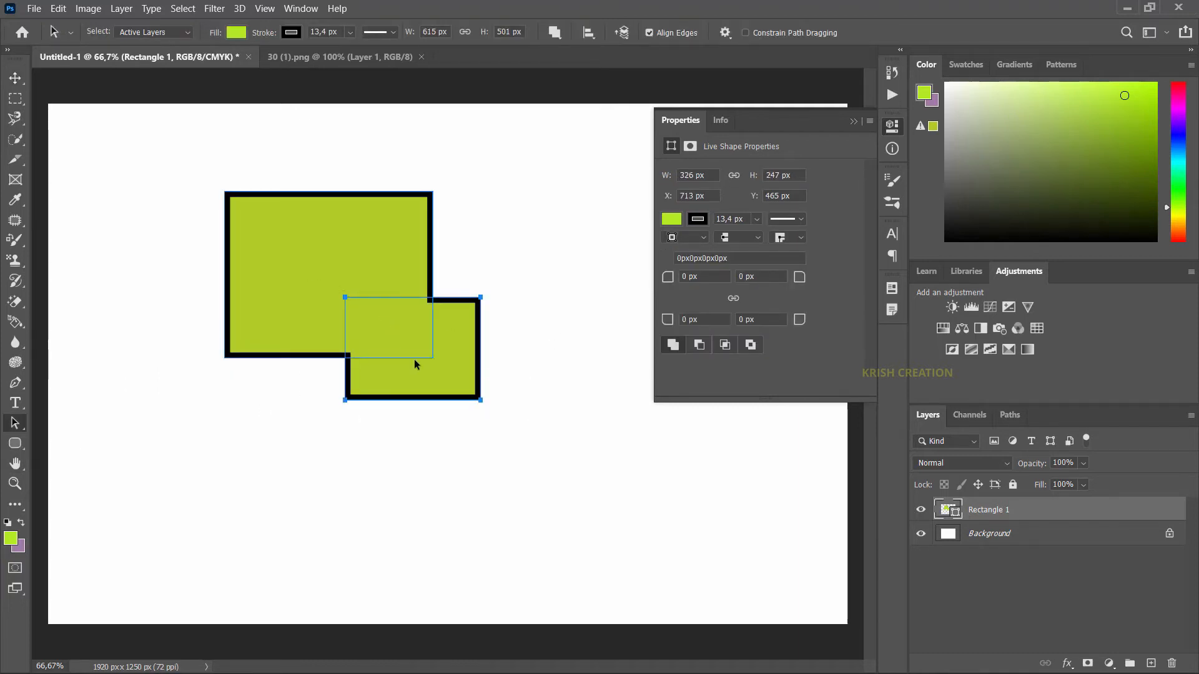
# Switch the smaller rectangle to Subtract Front Shape and move it around the large rectangle's lower-right corner, ending at about X 722, Y 467 px
pyautogui.click(555, 33)
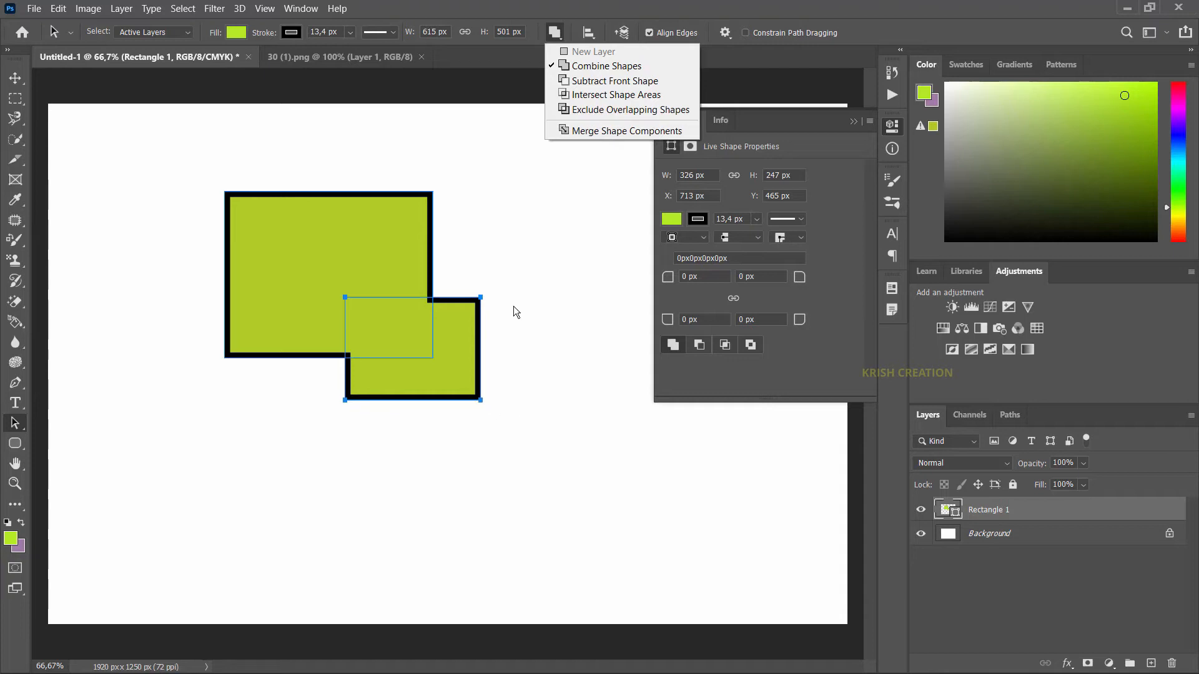
pyautogui.click(572, 78)
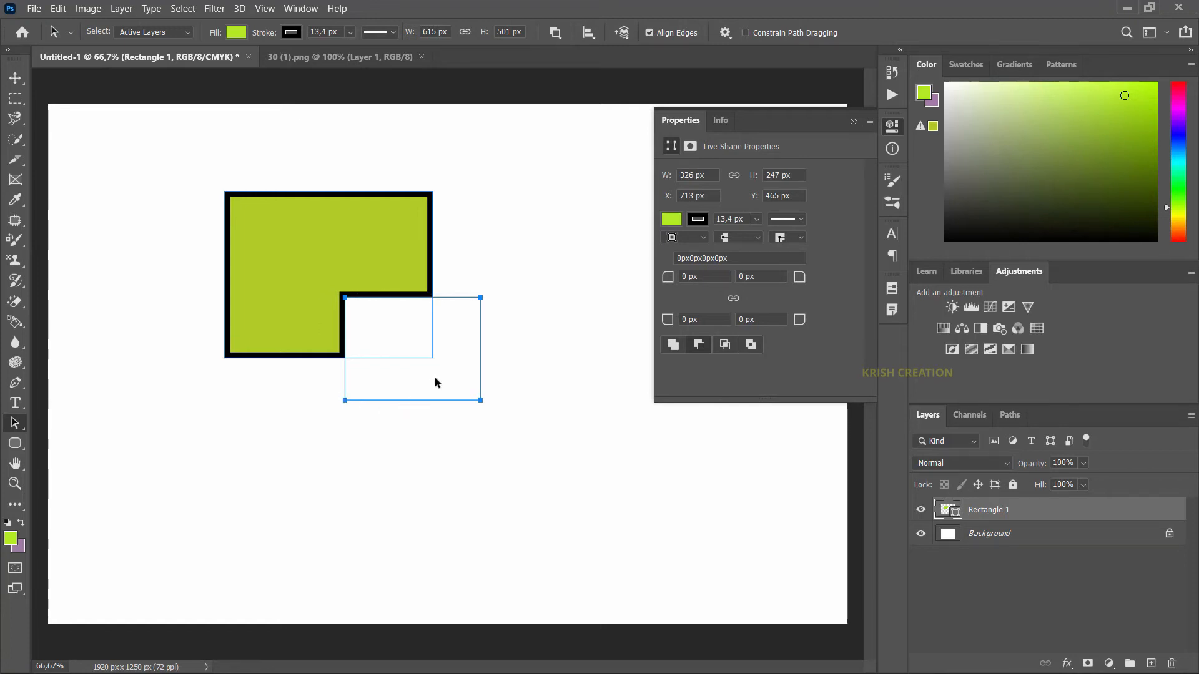
pyautogui.click(15, 423)
pyautogui.moveTo(417, 356); pyautogui.dragTo(406, 340)
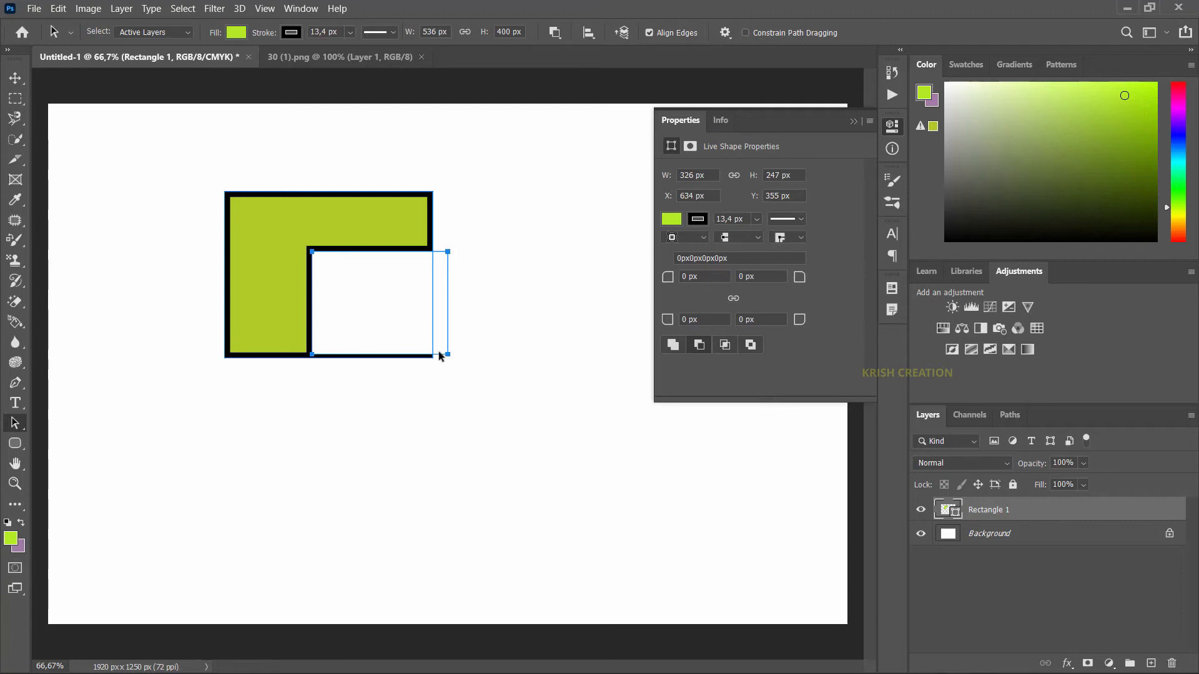
pyautogui.moveTo(412, 328); pyautogui.dragTo(449, 375)
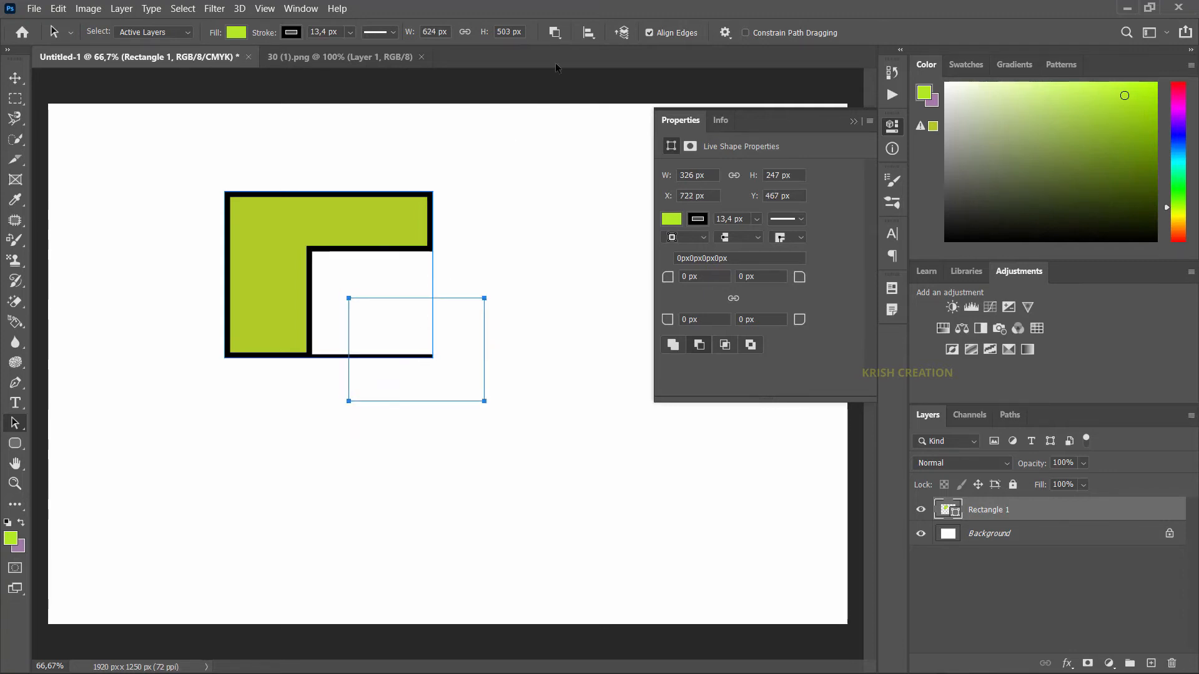
# Switch the smaller rectangle to Intersect Shape Areas and move it to about X 667, Y 412 px
pyautogui.click(560, 37)
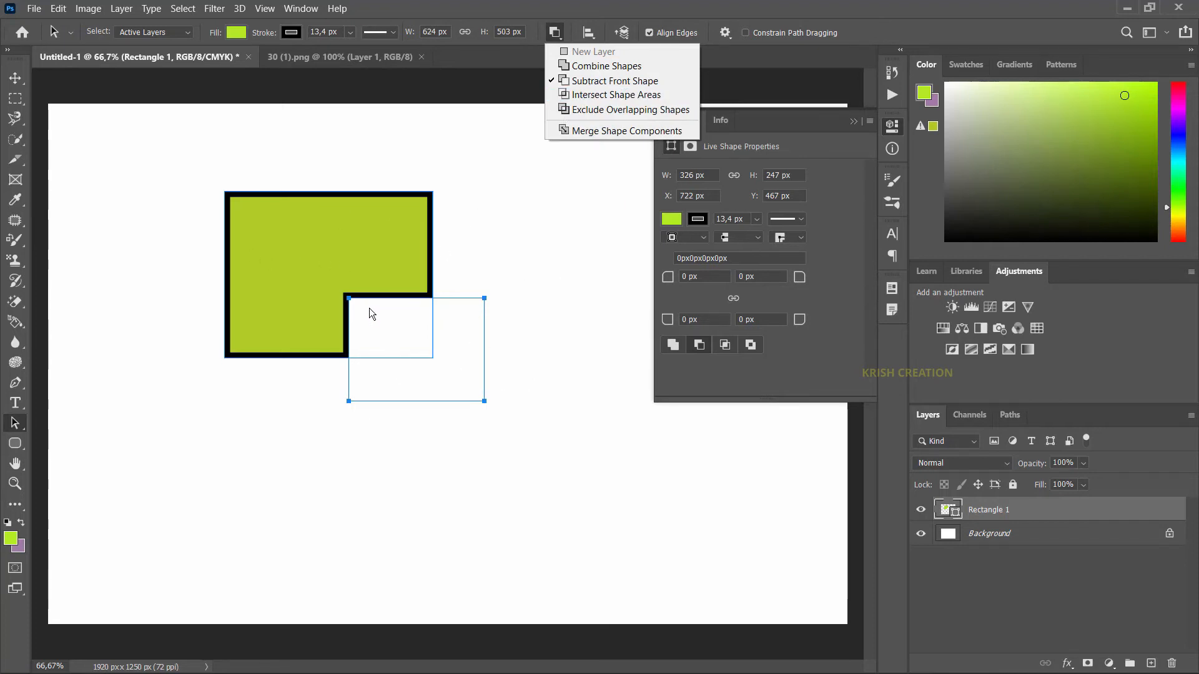
pyautogui.click(578, 95)
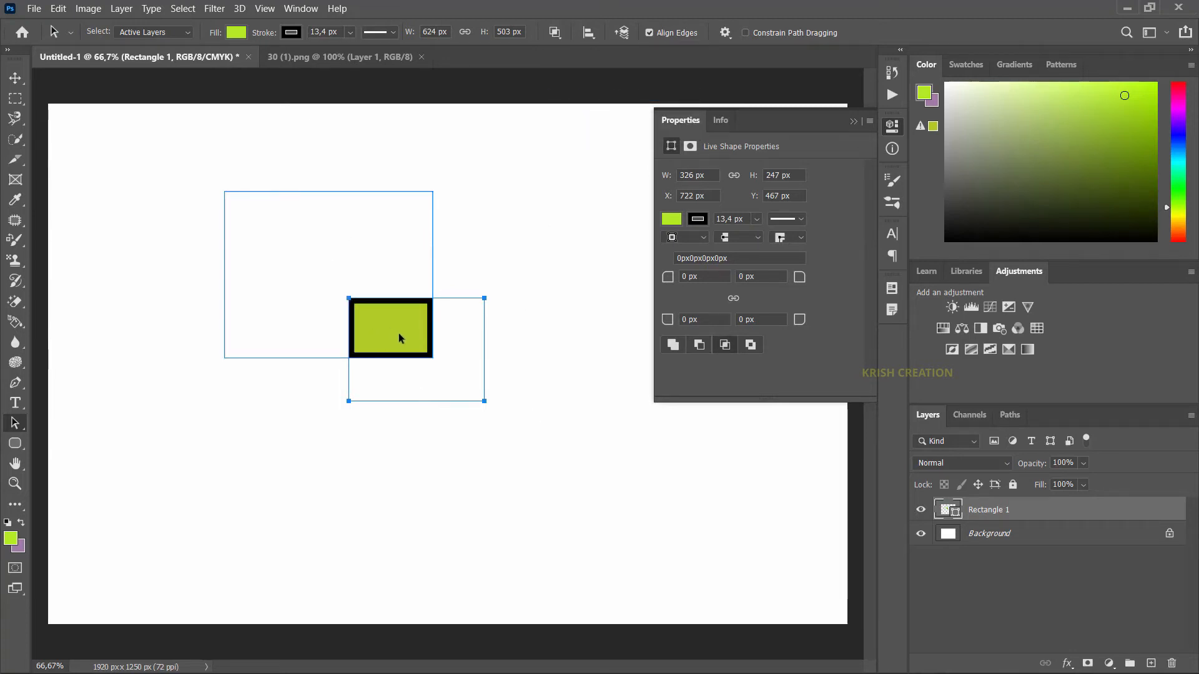
pyautogui.moveTo(398, 333); pyautogui.dragTo(376, 315)
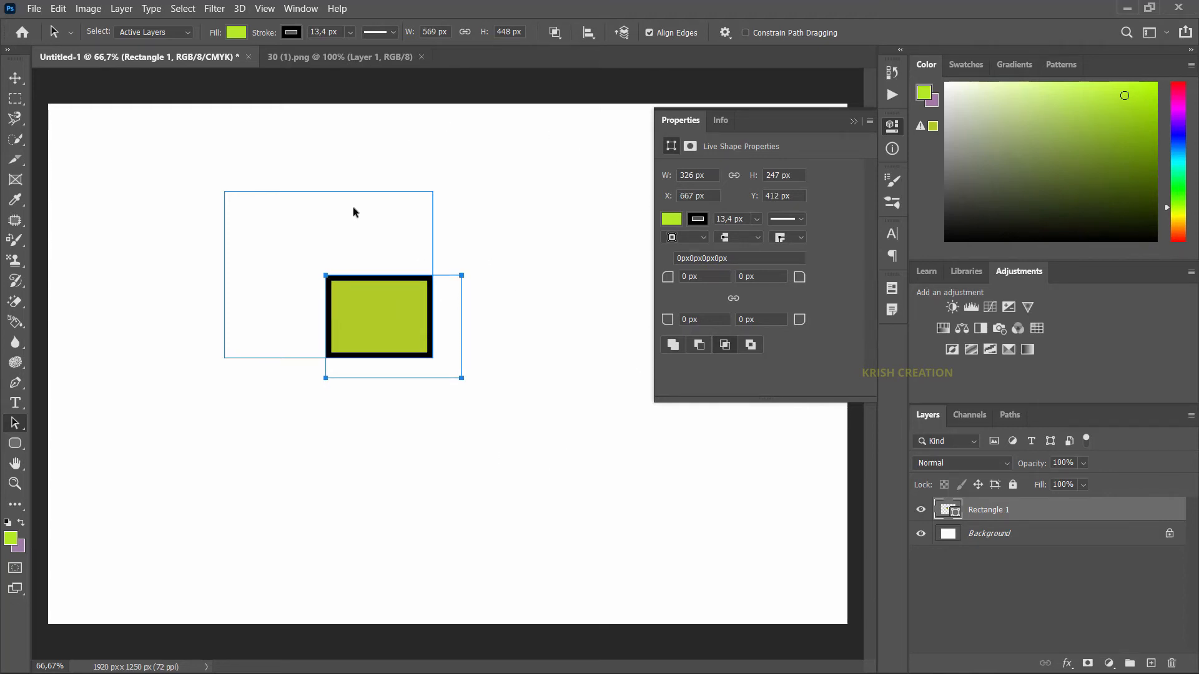
# Switch the smaller rectangle to Exclude Overlapping Shapes and shift it slightly down and to the right
pyautogui.click(556, 39)
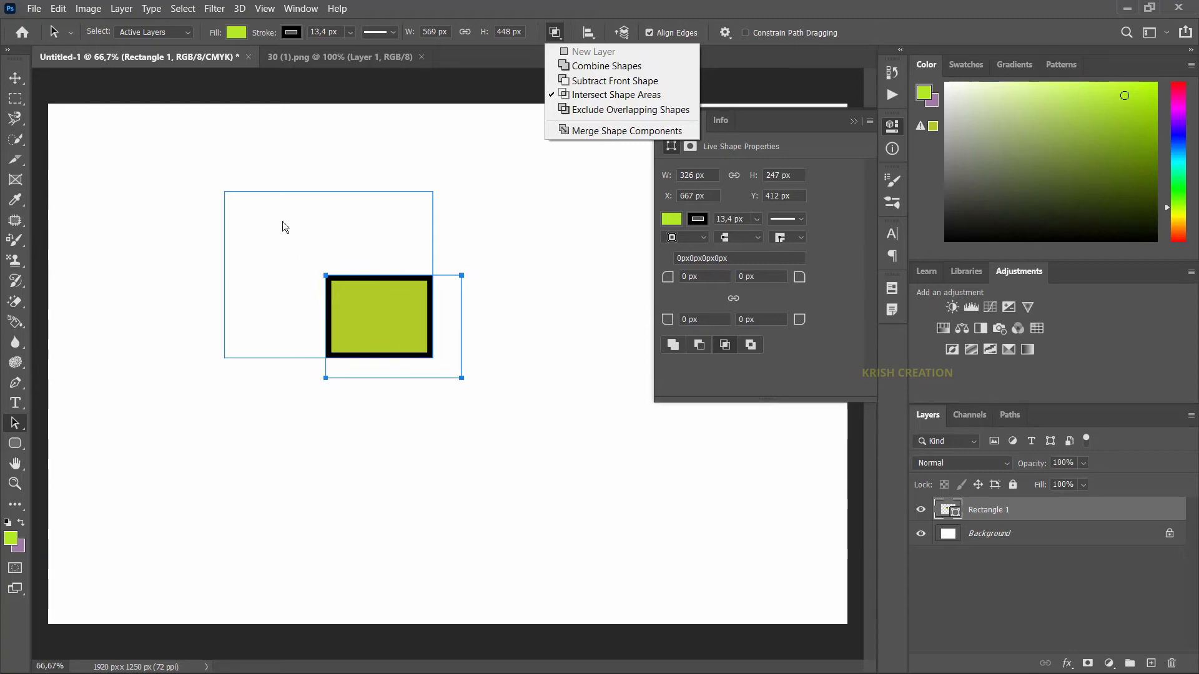
pyautogui.click(601, 109)
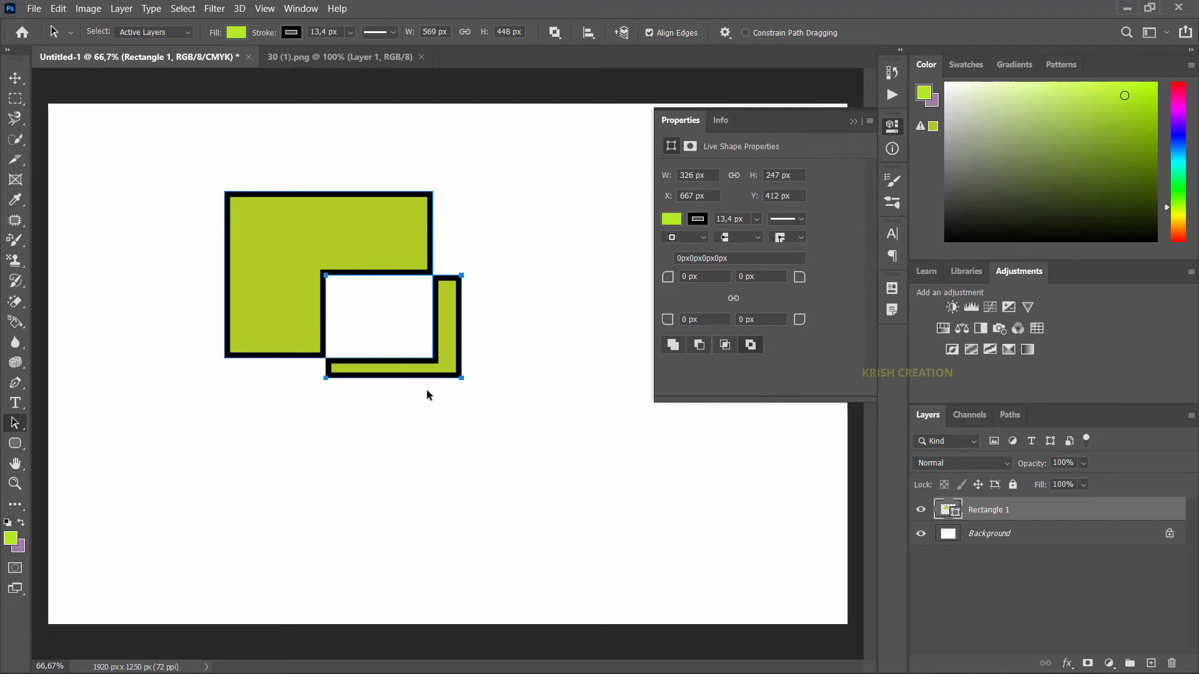
pyautogui.moveTo(435, 352); pyautogui.dragTo(453, 366)
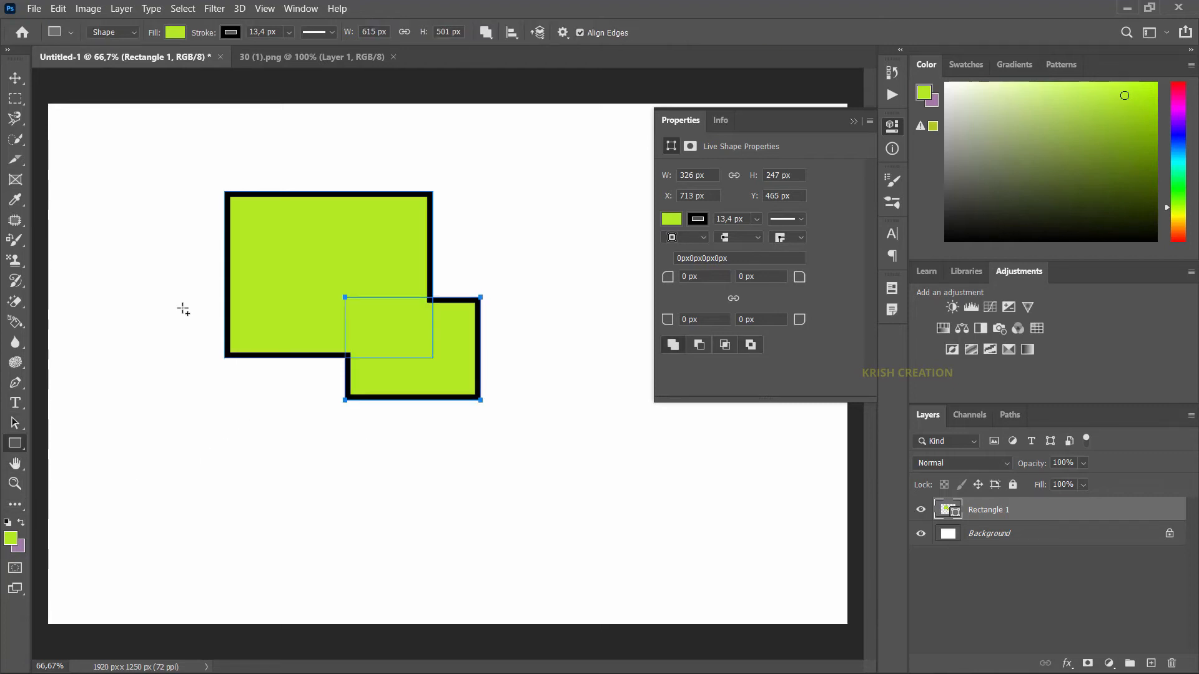
# Add a rectangle about 284 by 244 px over the large rectangle's lower-left corner on the same layer and open the path alignment options
pyautogui.moveTo(181, 303); pyautogui.dragTo(300, 404)
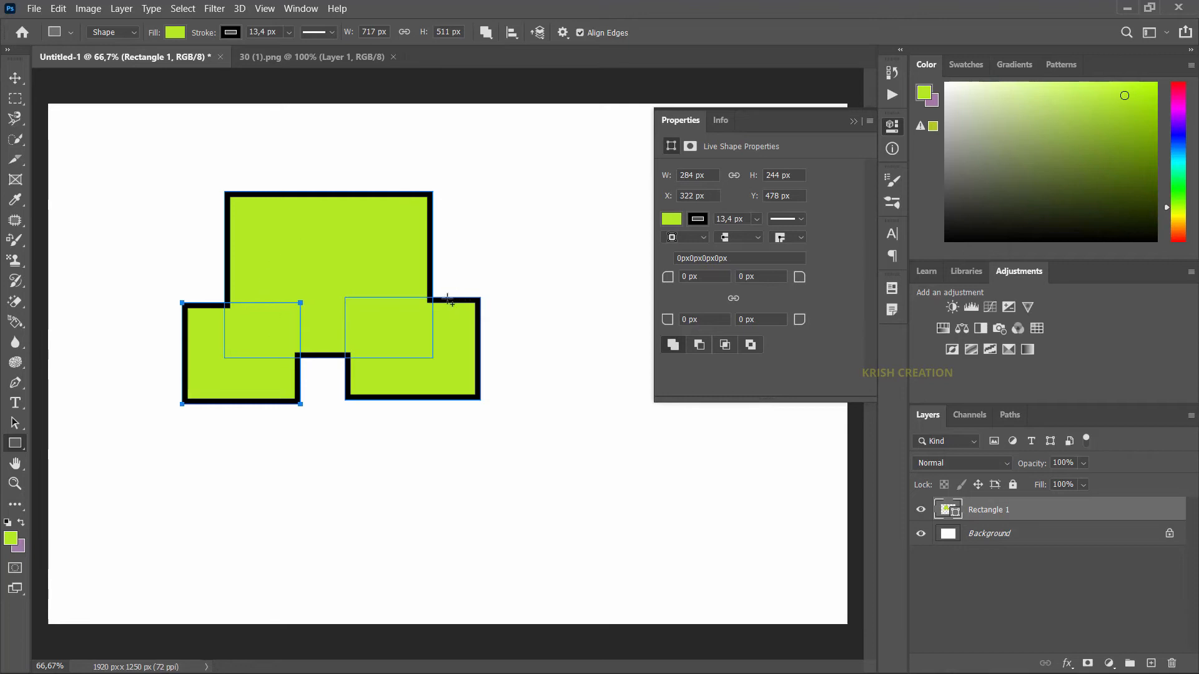
pyautogui.click(512, 33)
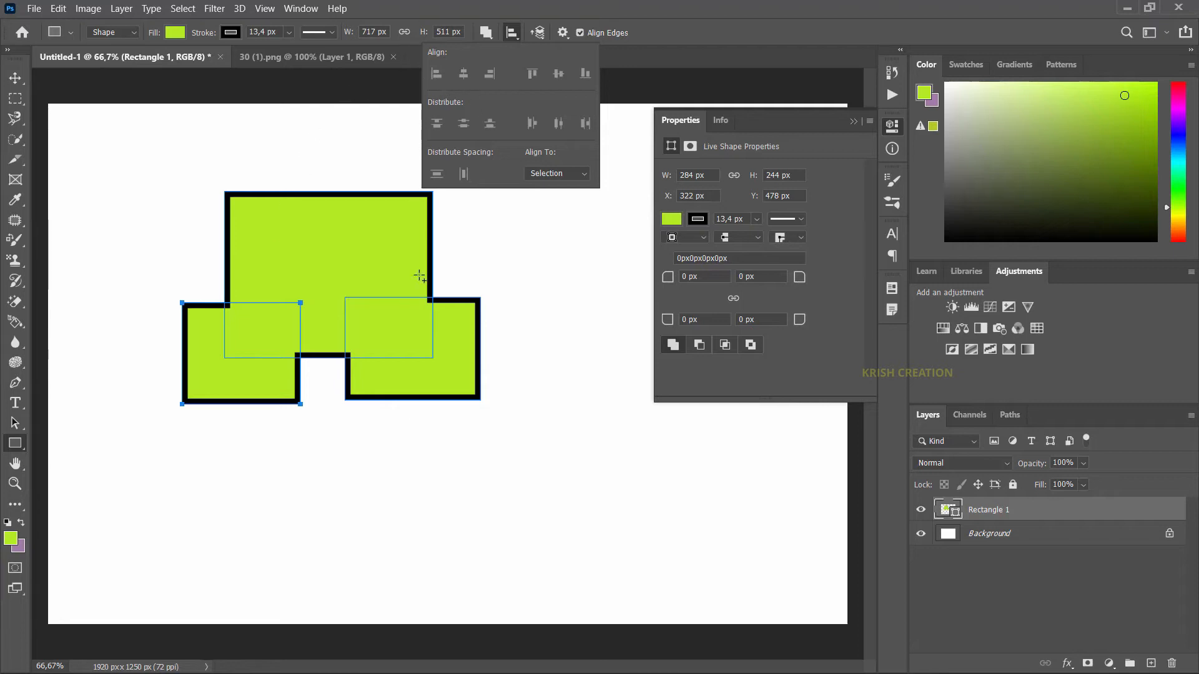
# Try moving the large rectangle down and to the left with the Path Selection tool, to about X 219, Y 395 px
pyautogui.click(14, 423)
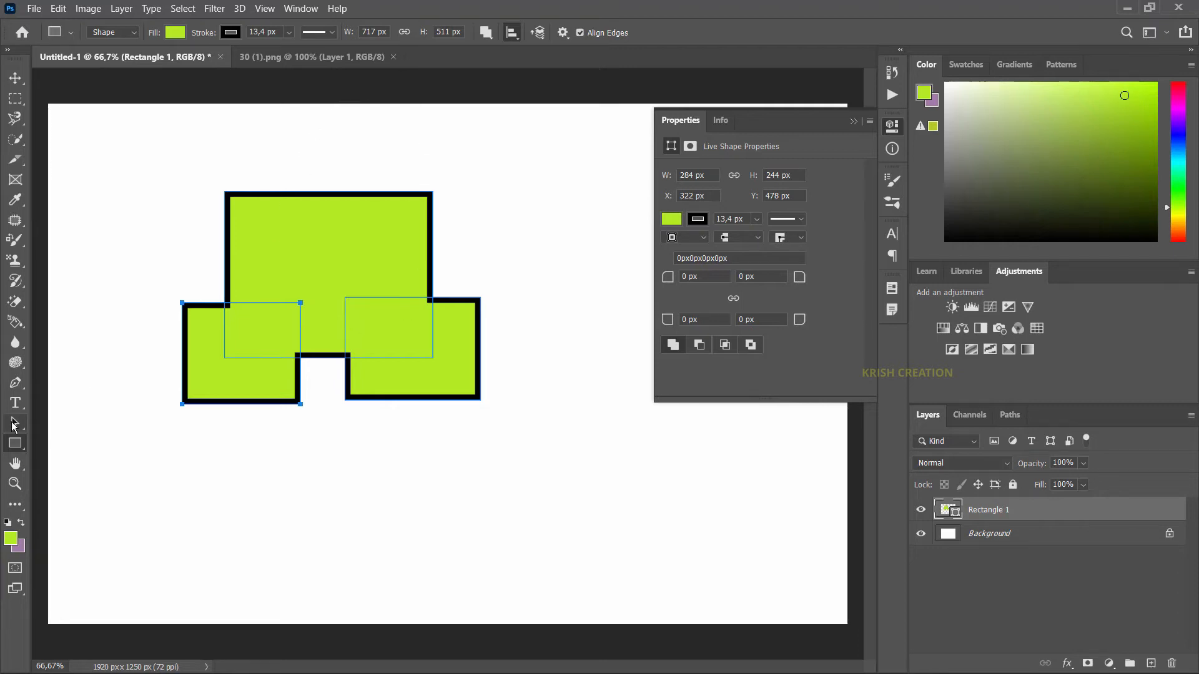
pyautogui.click(326, 281)
pyautogui.moveTo(284, 354); pyautogui.dragTo(248, 381)
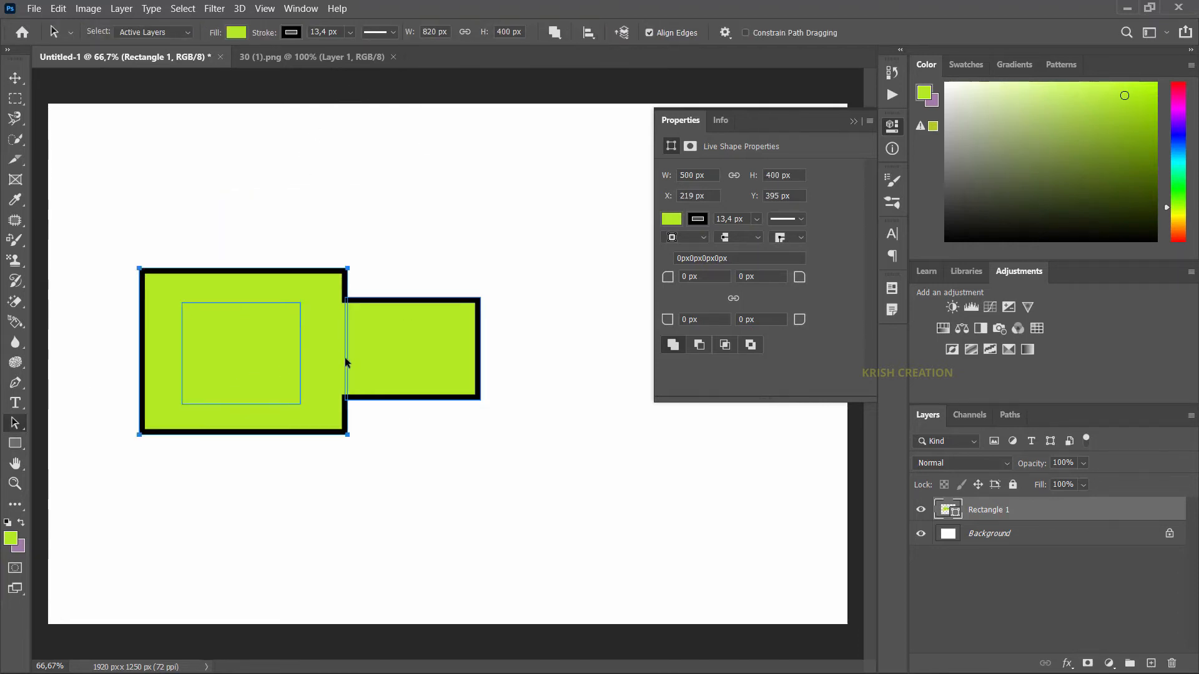
pyautogui.moveTo(374, 354); pyautogui.dragTo(410, 339)
# Select the large rectangle with the small one at its lower-right corner and align their left edges, finishing with their horizontal centers
pyautogui.keyDown('shift'); pyautogui.click(410, 339); pyautogui.keyUp('shift')
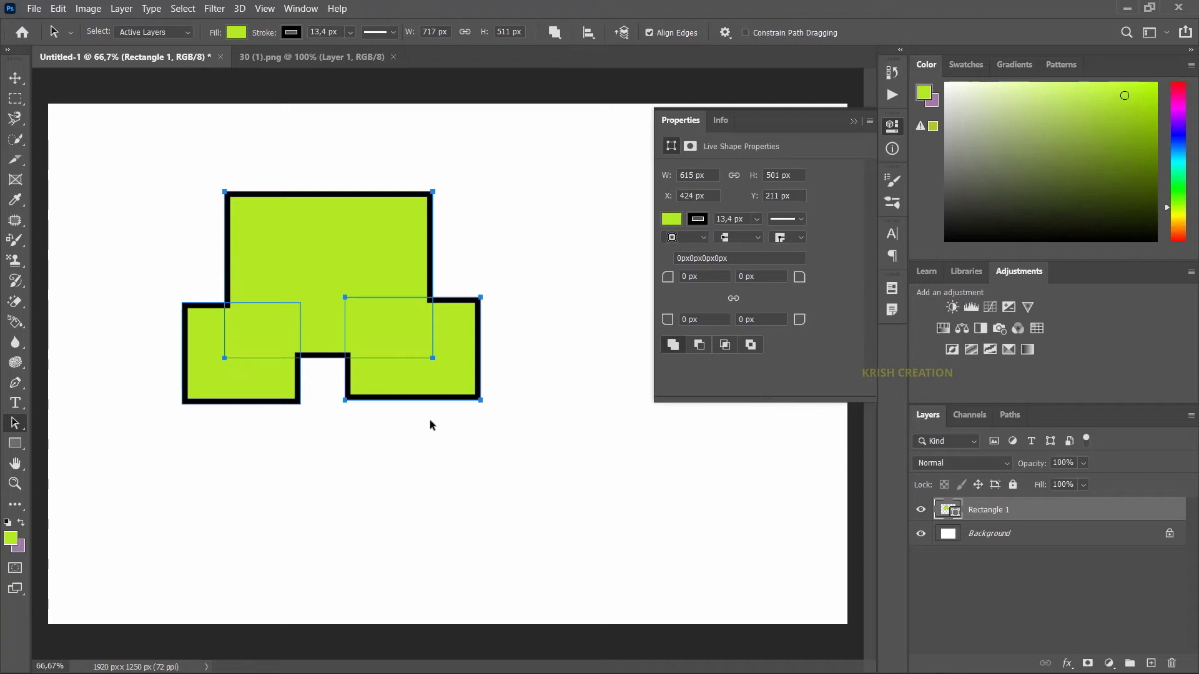
pyautogui.click(588, 33)
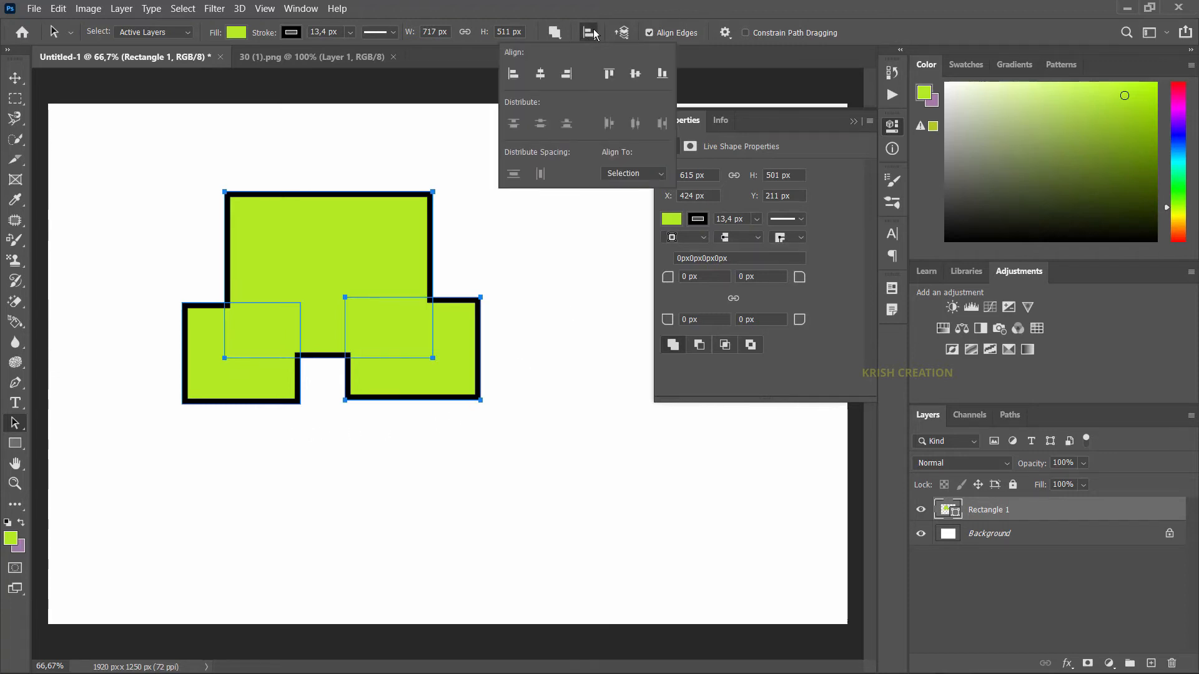
pyautogui.click(514, 74)
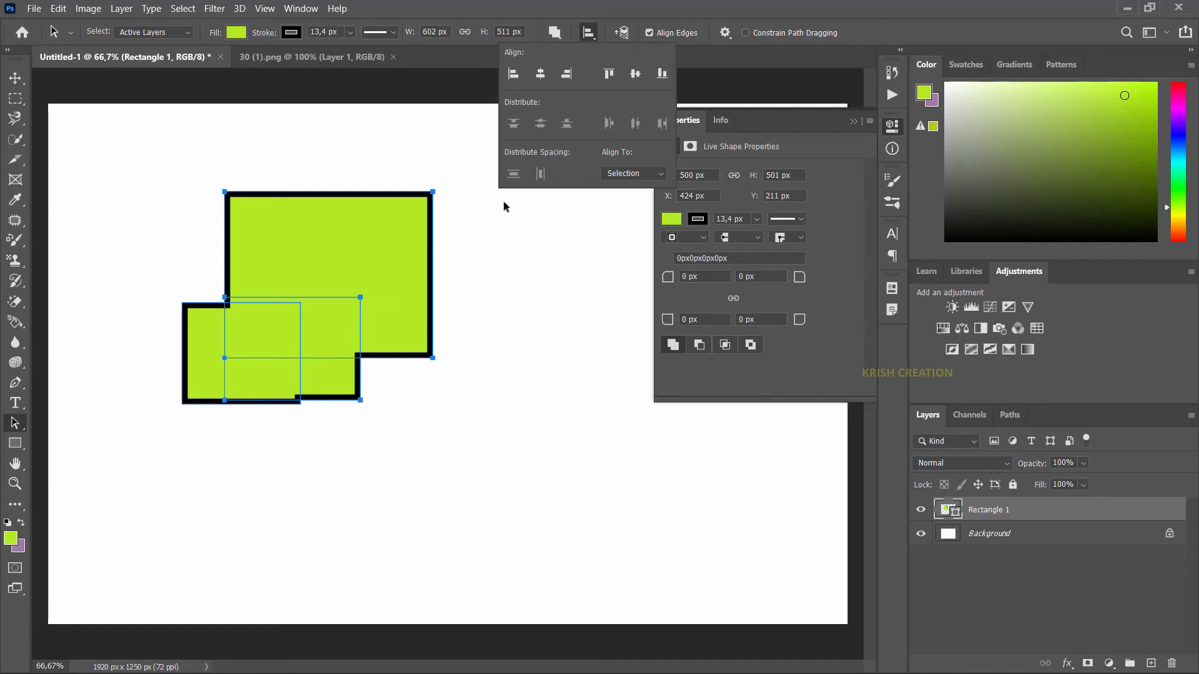
pyautogui.click(540, 73)
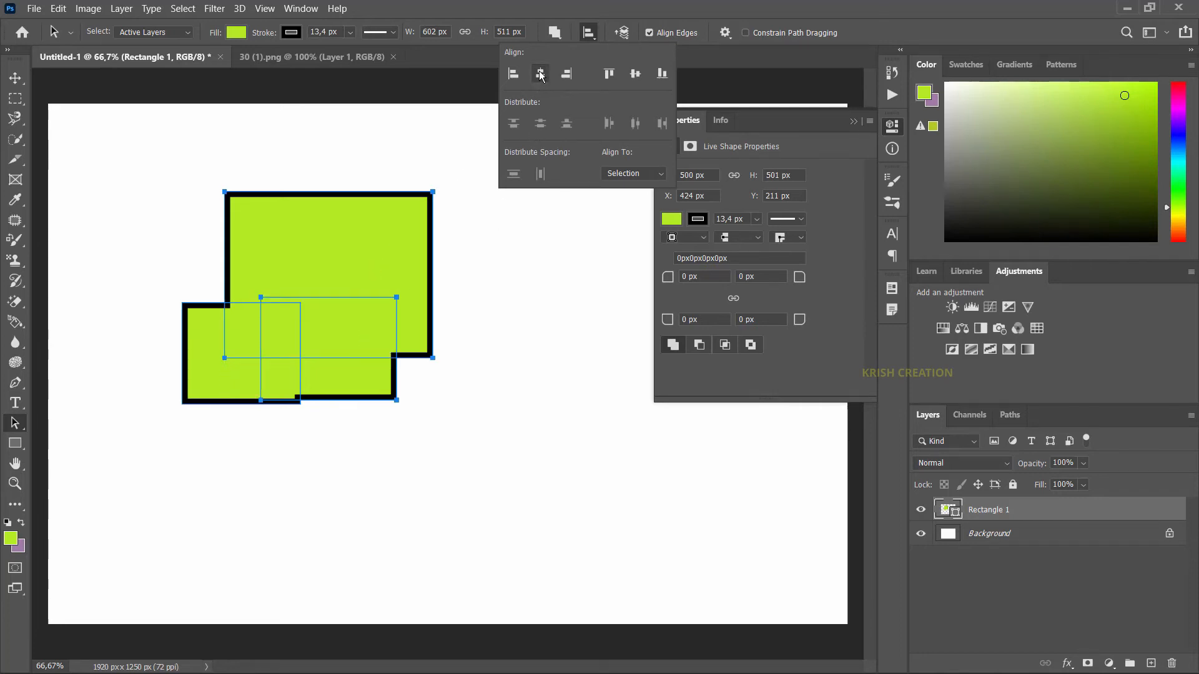
# Move both small rectangles up over the large rectangle's upper part, placing the 326 px wide one at about X 511, Y 203 px
pyautogui.click(376, 379)
pyautogui.click(376, 378)
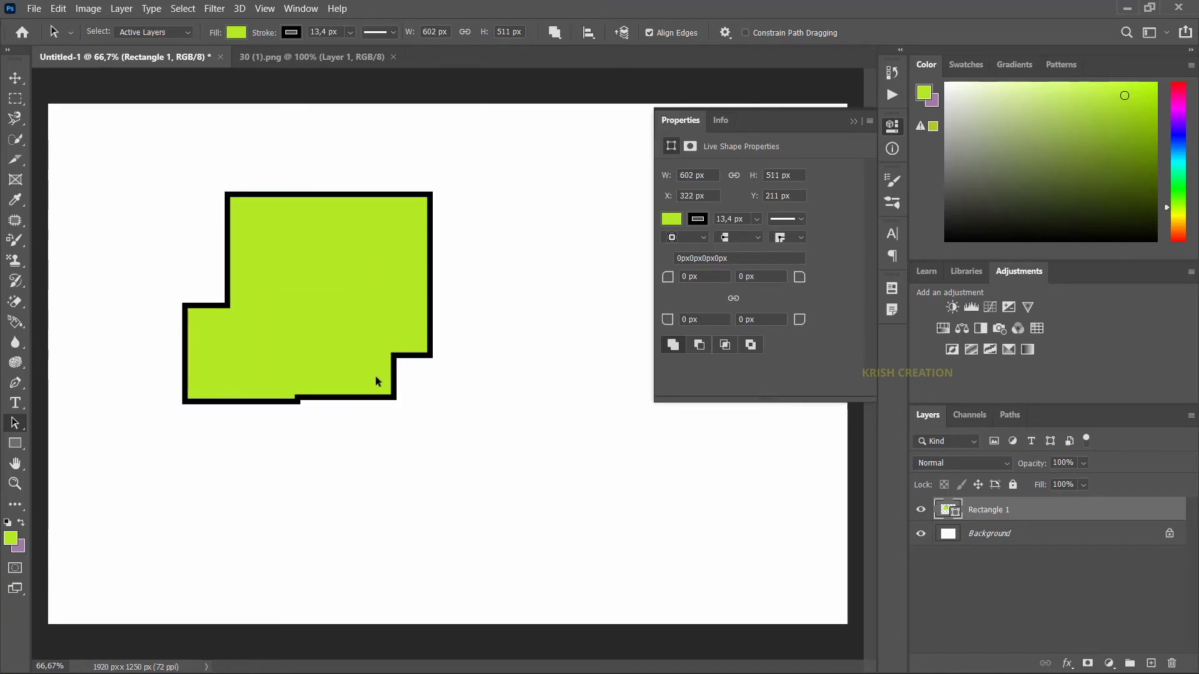
pyautogui.click(364, 381)
pyautogui.keyDown('shift'); pyautogui.moveTo(227, 368); pyautogui.dragTo(270, 258); pyautogui.keyUp('shift')
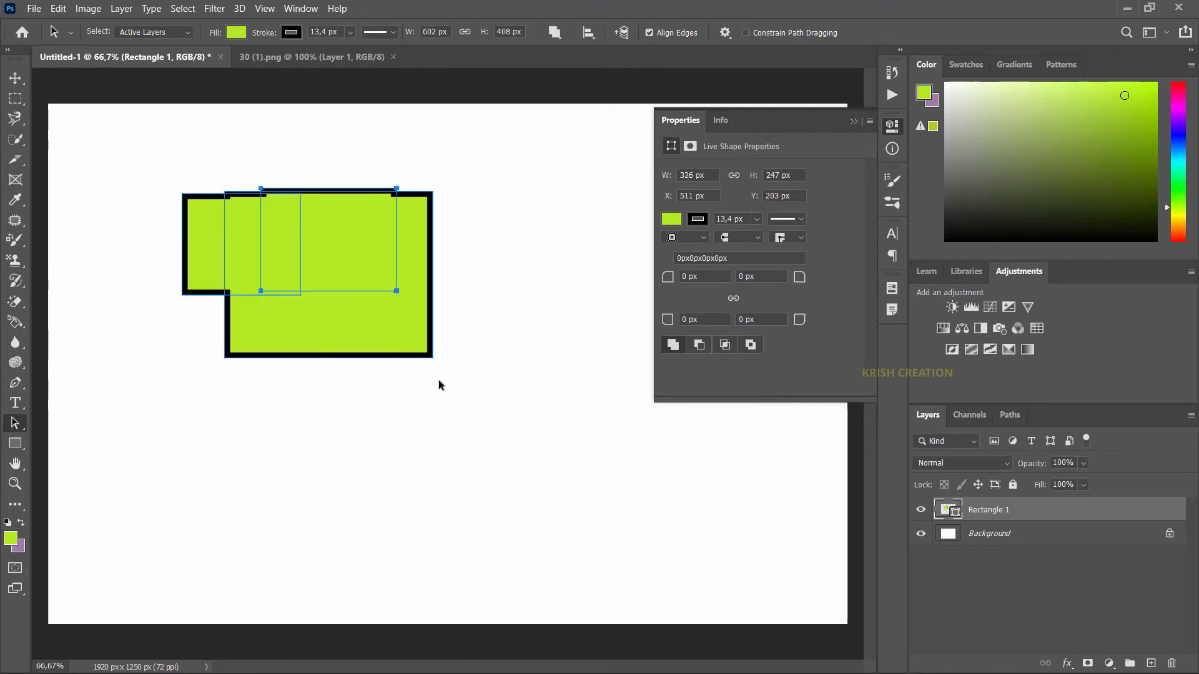
# Examine the path alignment options, including the Align To choices
pyautogui.click(589, 35)
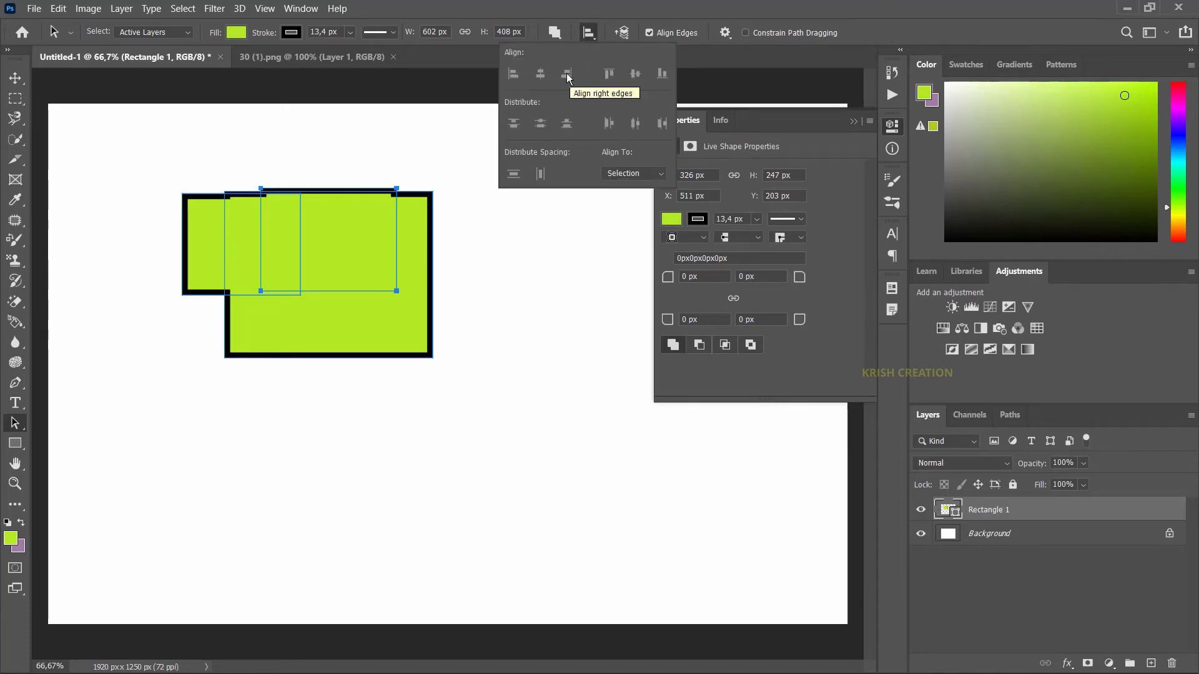
pyautogui.click(634, 174)
pyautogui.click(560, 186)
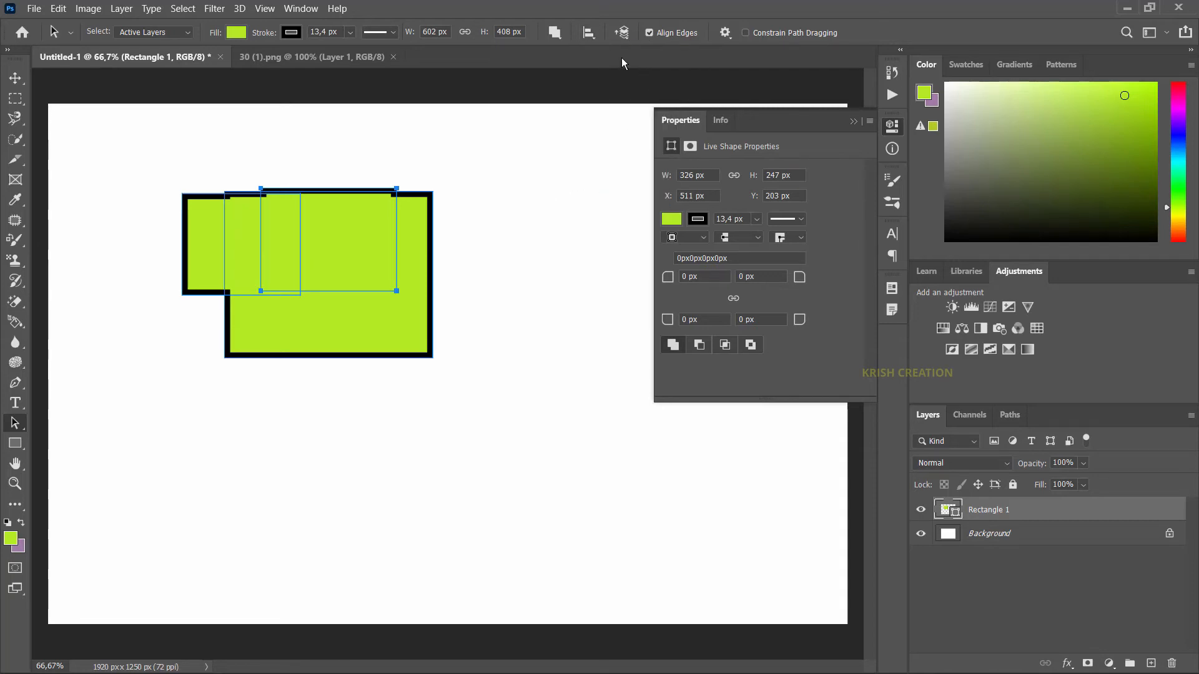
pyautogui.click(585, 32)
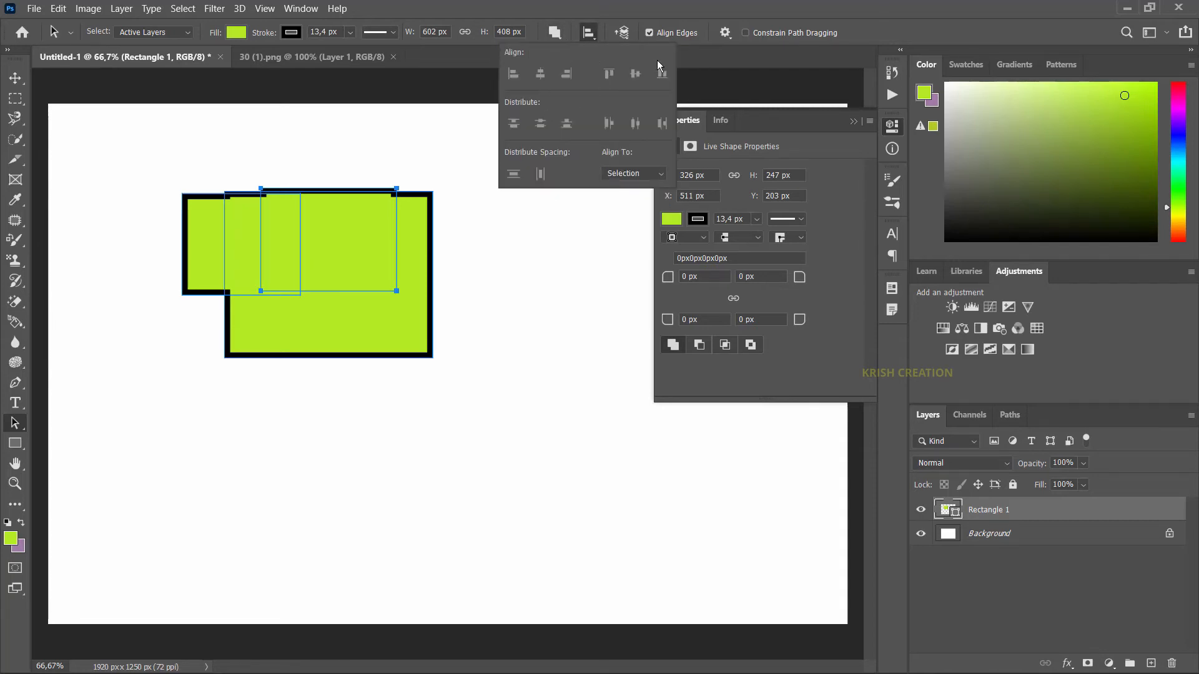
# Delete the two small rectangles and draw an ellipse about 268 by 243 px below the large rectangle on a new layer
pyautogui.press('Delete')
pyautogui.rightClick(15, 443)
pyautogui.click(81, 470)
pyautogui.moveTo(191, 428); pyautogui.dragTo(302, 529)
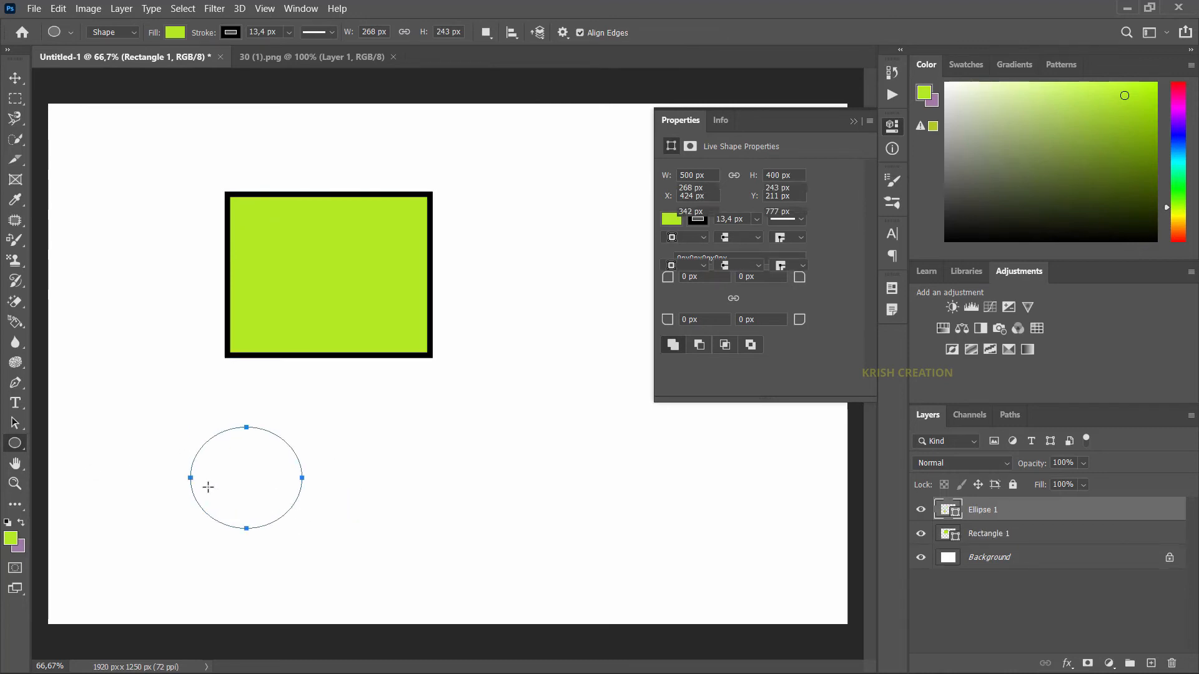
# Draw a five-sided polygon about 337 by 341 px to the right of the ellipse with the Polygon tool
pyautogui.hotkey('shift', 'u')
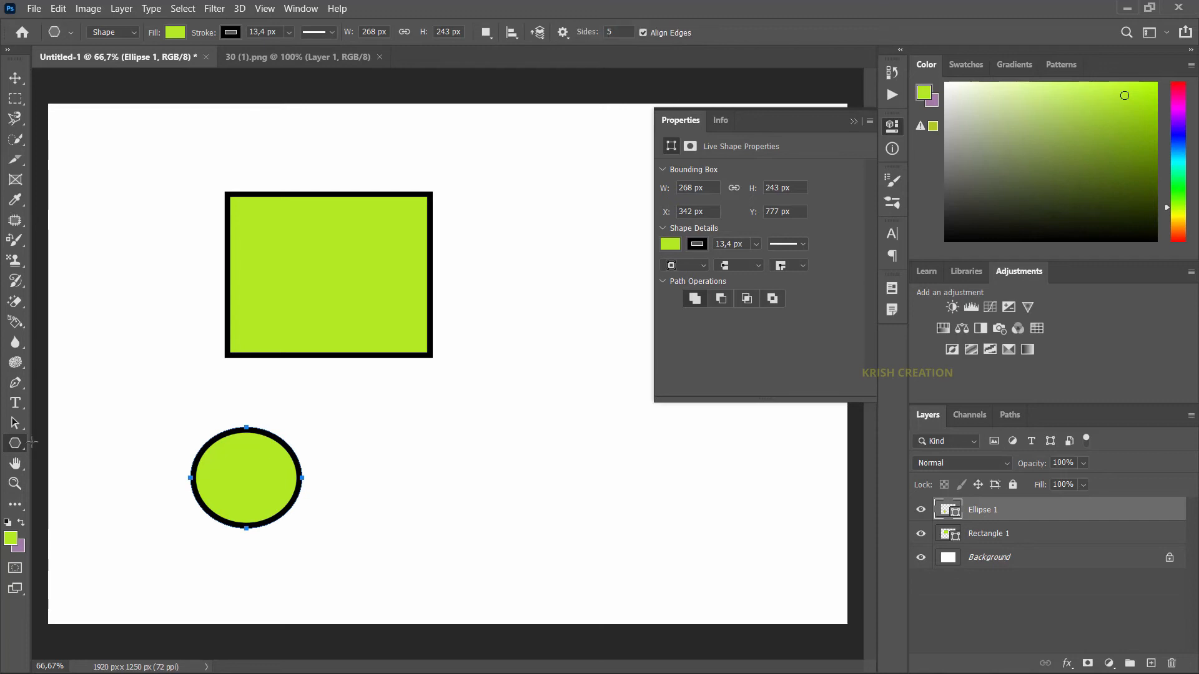
pyautogui.rightClick(26, 443)
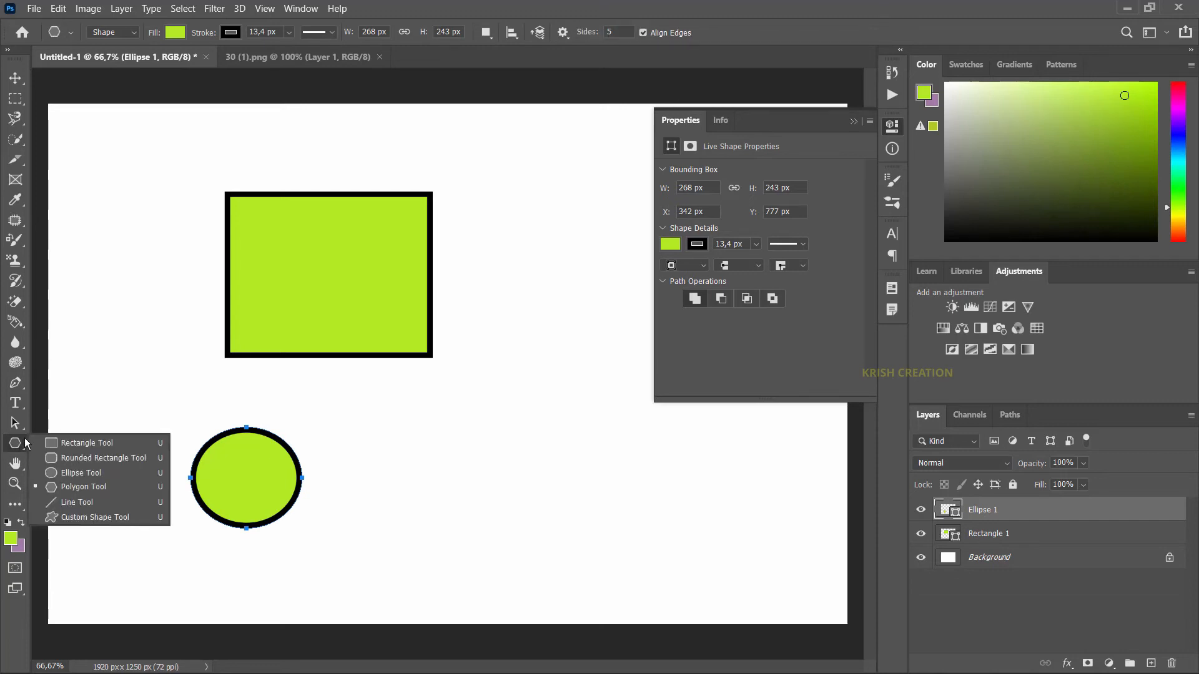
pyautogui.click(80, 486)
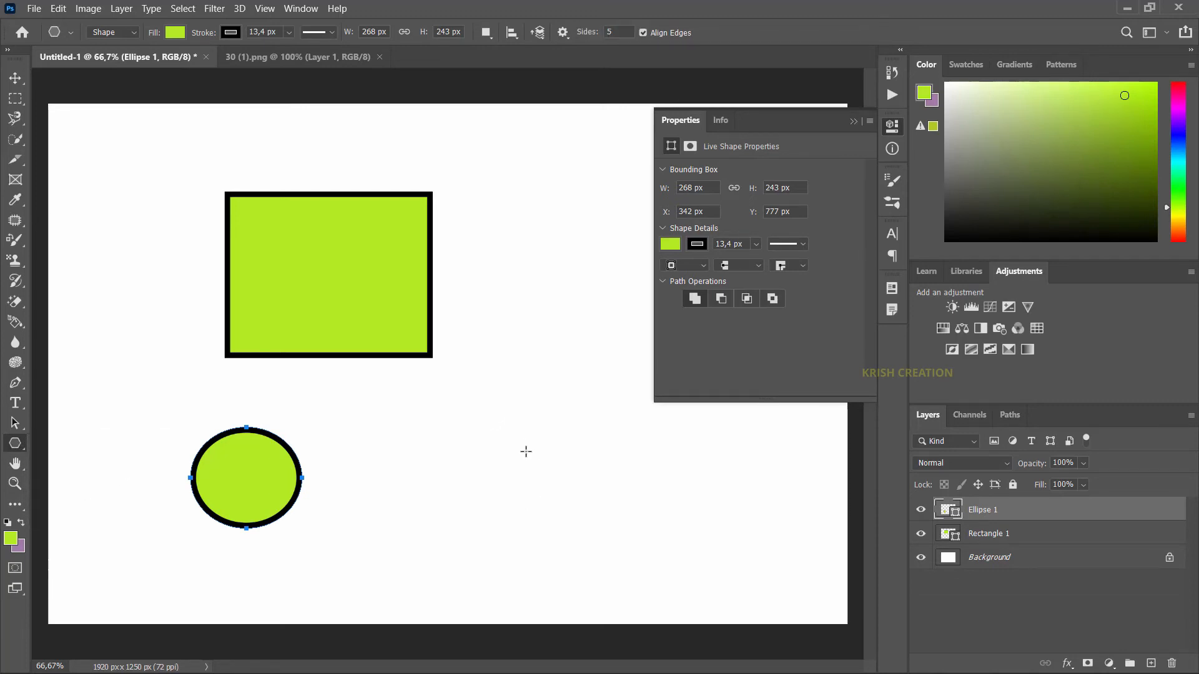
pyautogui.moveTo(526, 452); pyautogui.dragTo(580, 502)
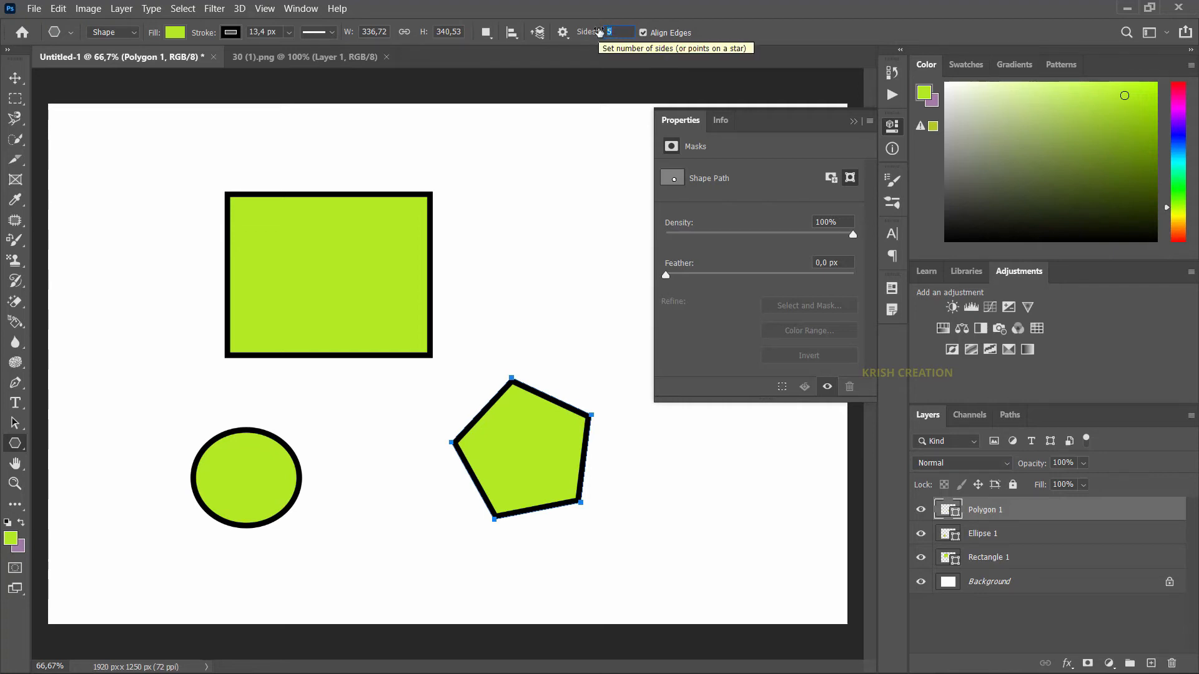
# Set the number of polygon sides to 3, draw a triangle above the pentagon and undo it
pyautogui.write('3')
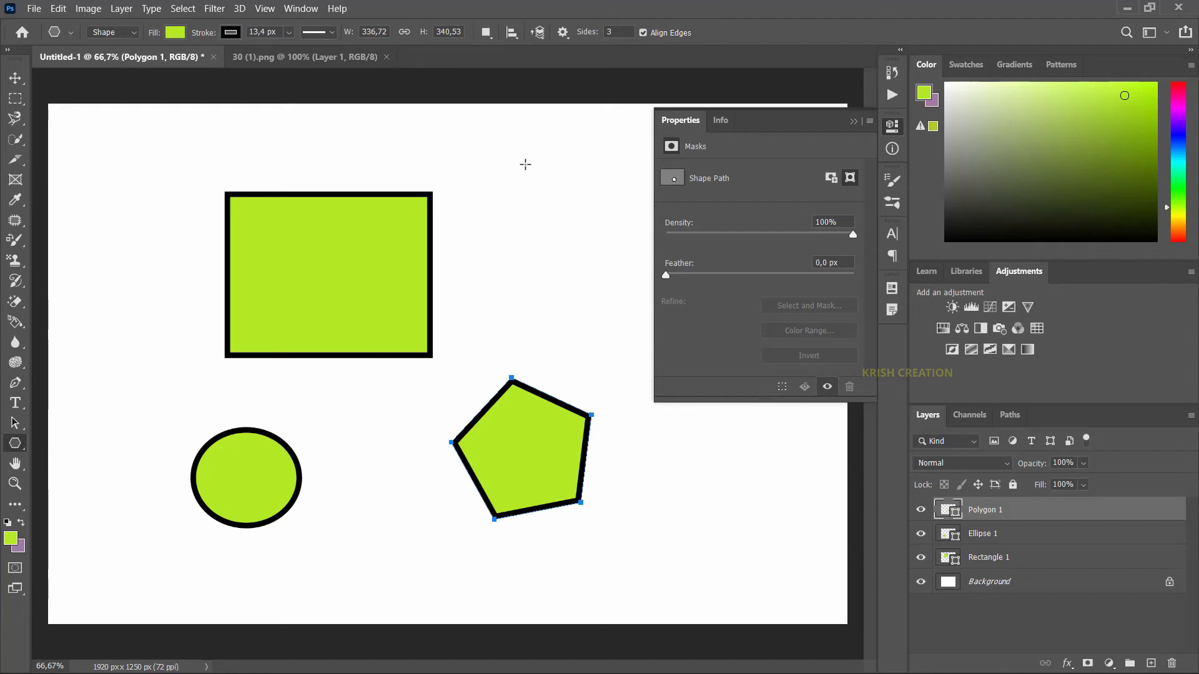
pyautogui.moveTo(515, 190); pyautogui.dragTo(557, 249)
pyautogui.moveTo(557, 250); pyautogui.dragTo(556, 248)
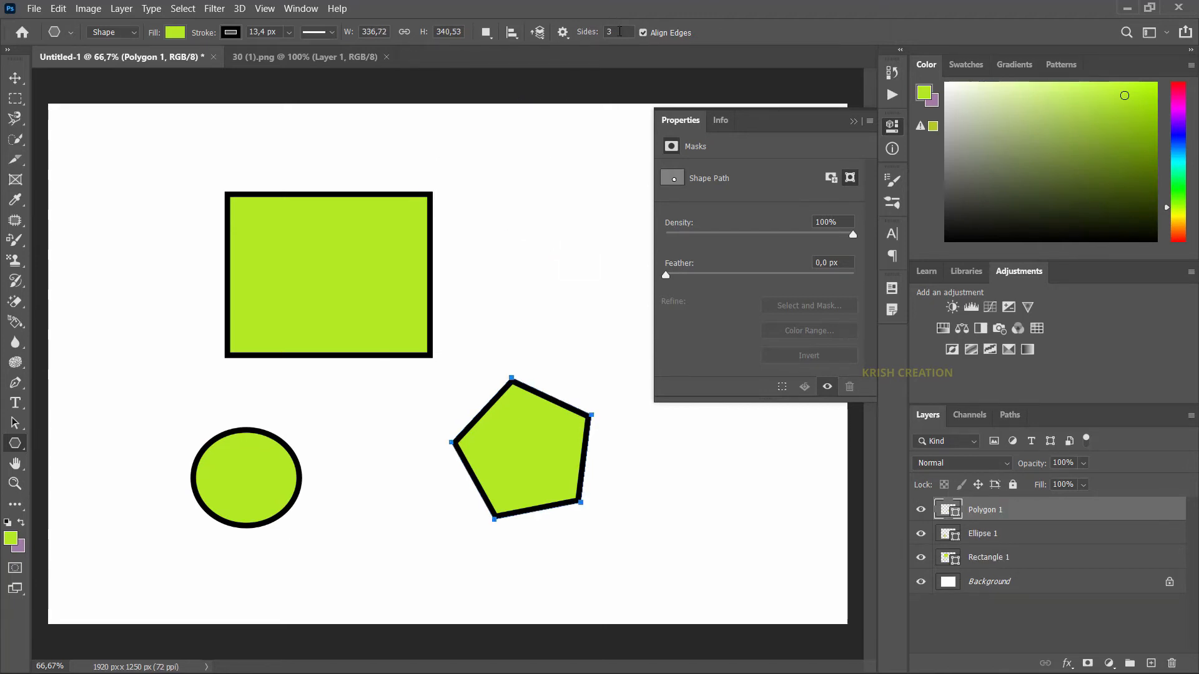
pyautogui.hotkey('ctrl', 'z')
# Set the number of polygon sides to 10 and delete the Rectangle 1 and Ellipse 1 layers
pyautogui.click(615, 31)
pyautogui.click(983, 560)
pyautogui.press('Delete')
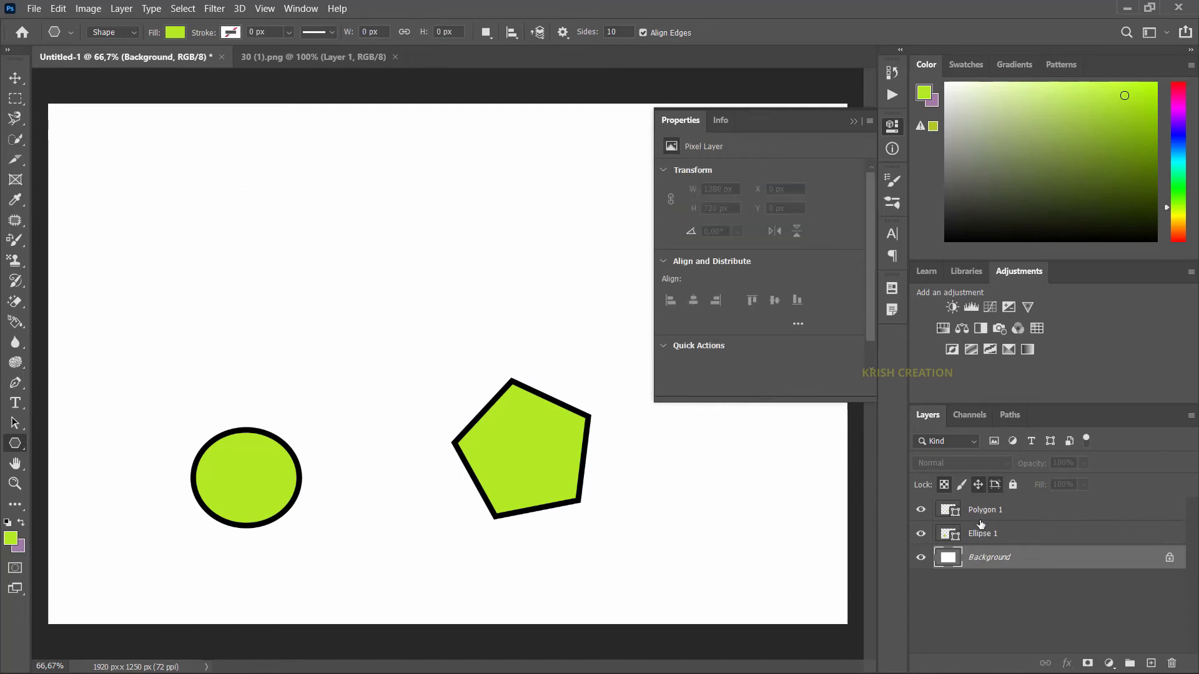
pyautogui.press('Delete')
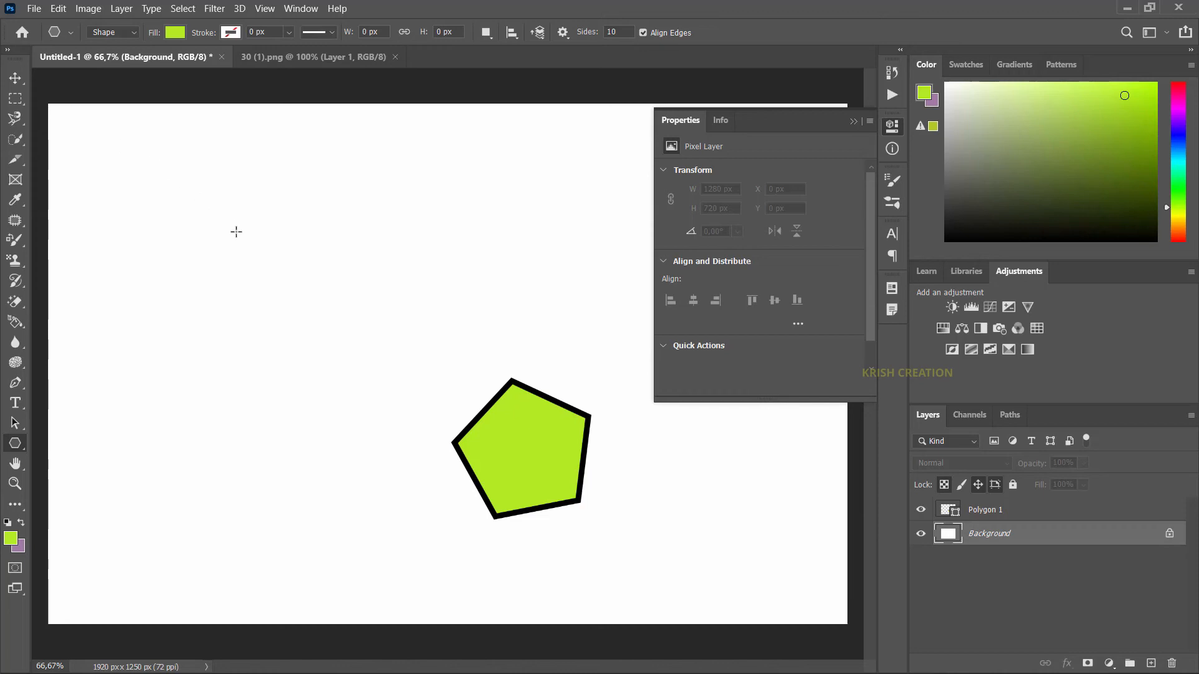
# Draw a ten-sided polygon about 333 by 337 px in the canvas's upper-left area and delete it
pyautogui.moveTo(236, 232); pyautogui.dragTo(275, 268)
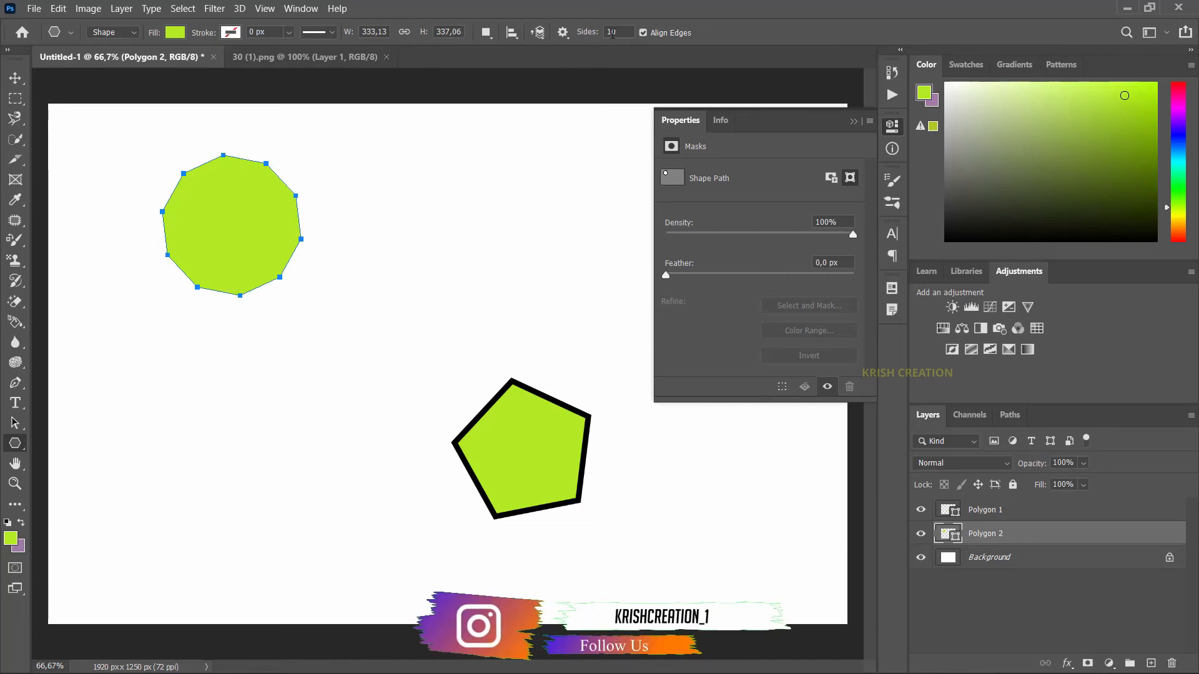
pyautogui.press('Delete')
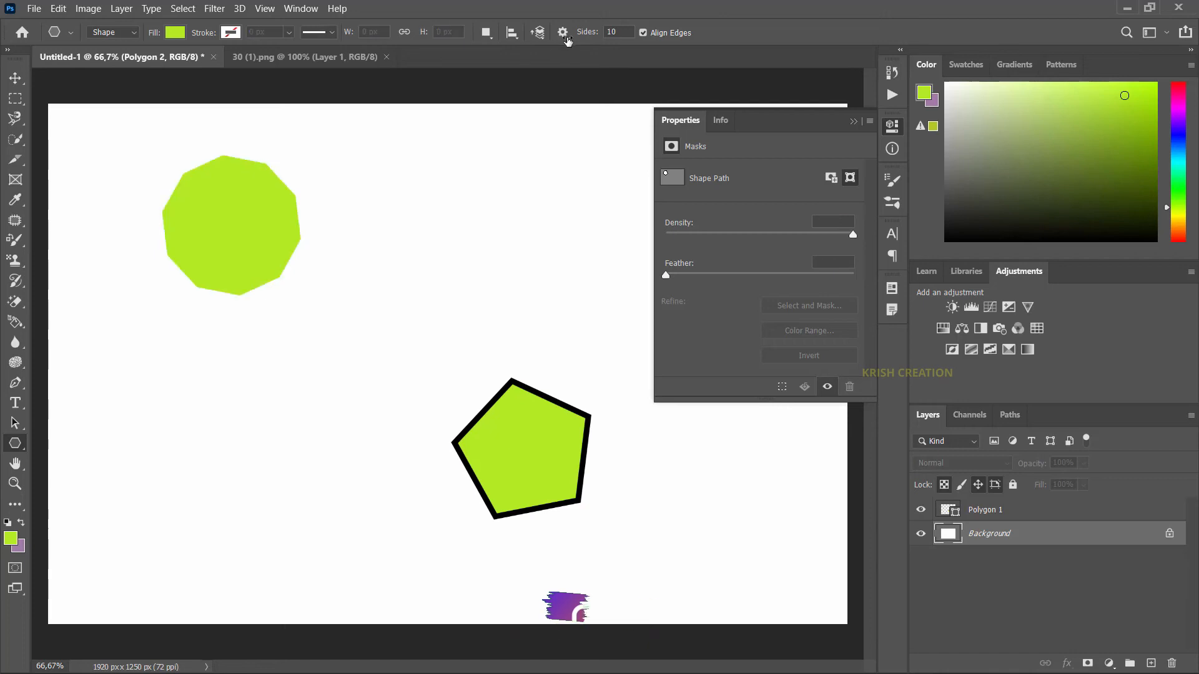
# Enable Smooth Corners, set the polygon to 5 sides and draw one about 228 by 228 px in the canvas's upper-left area
pyautogui.click(568, 36)
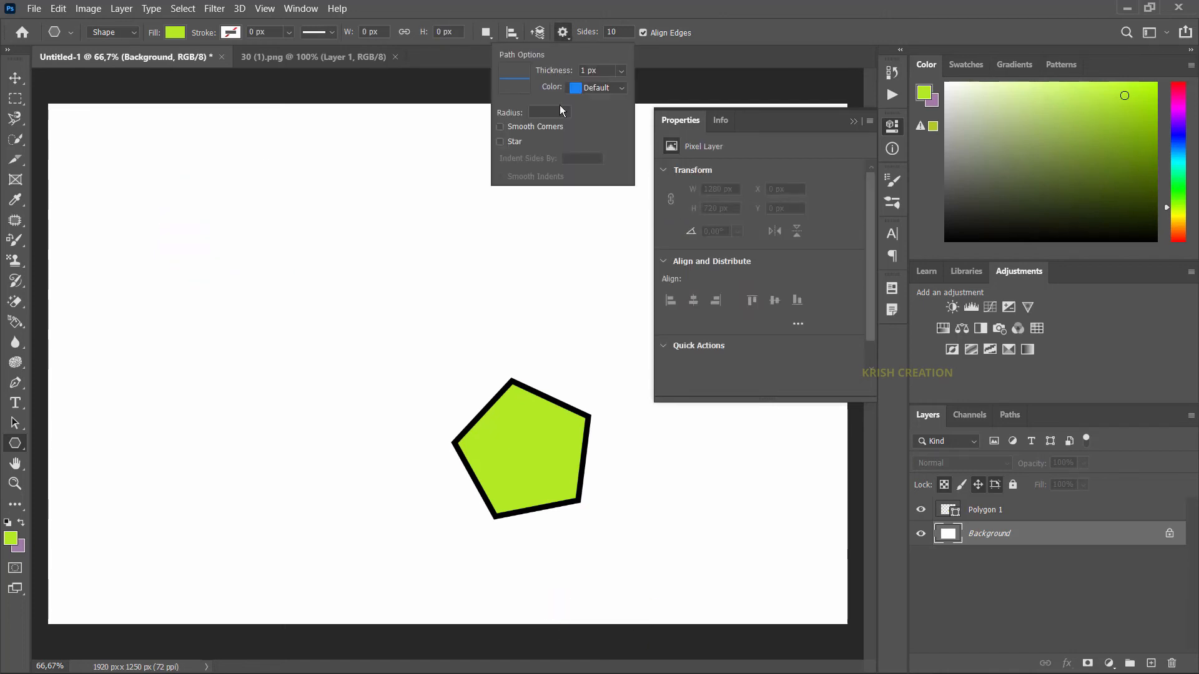
pyautogui.click(499, 127)
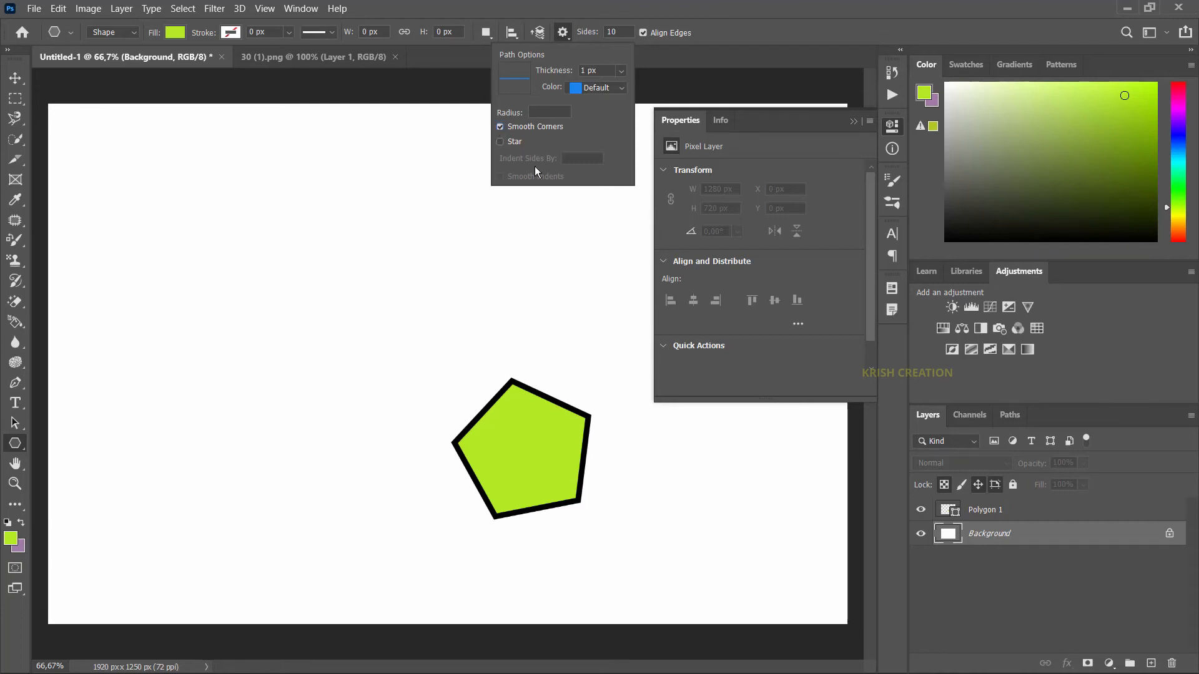
pyautogui.click(625, 32)
pyautogui.write('5')
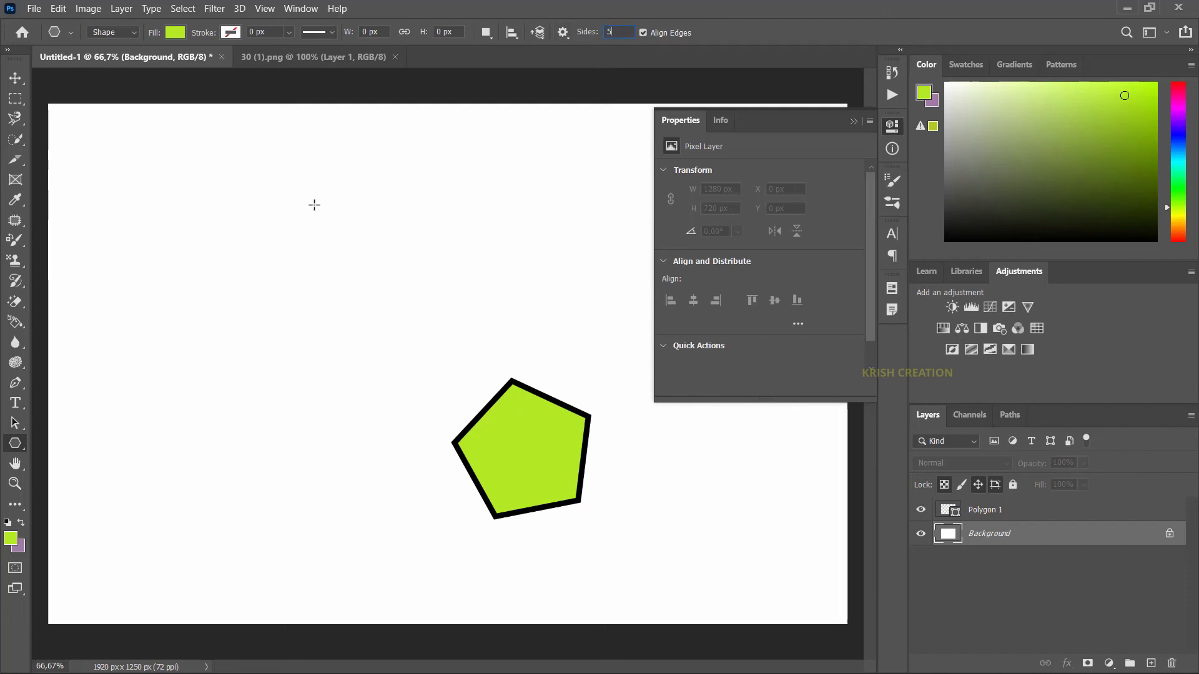
pyautogui.moveTo(269, 218); pyautogui.dragTo(315, 253)
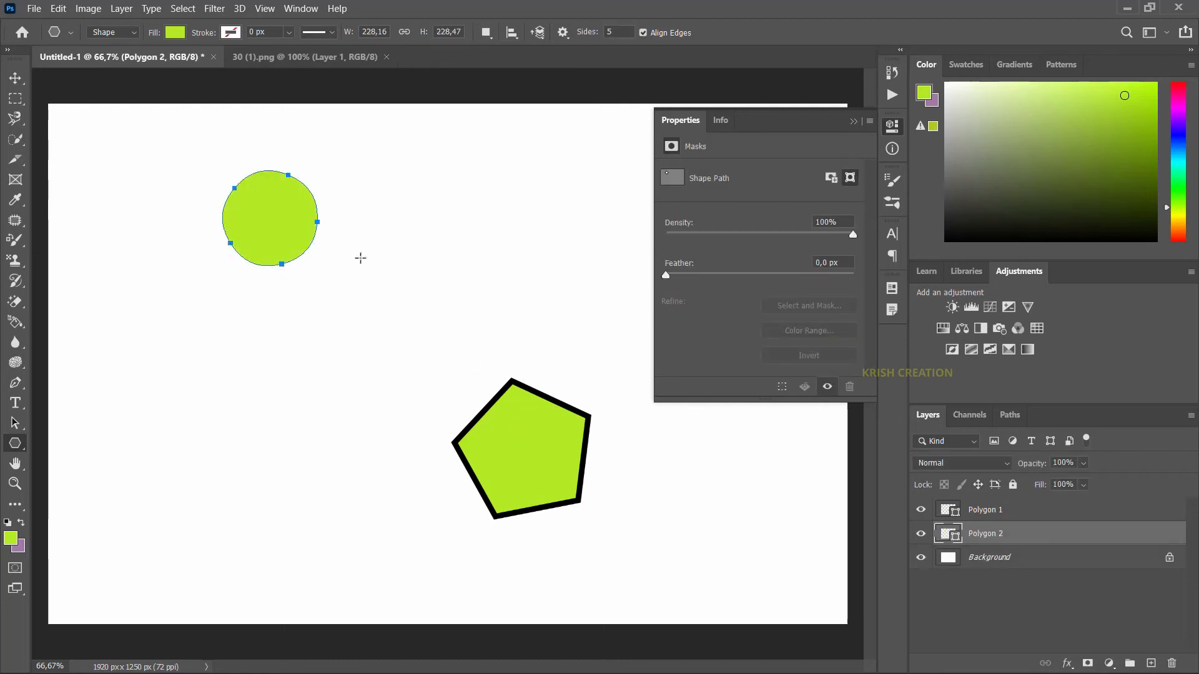
# Enable Star without Smooth Corners; draw a 5-pointed star about 236 by 238 px and a 10-pointed one about 347 by 356 px
pyautogui.click(563, 32)
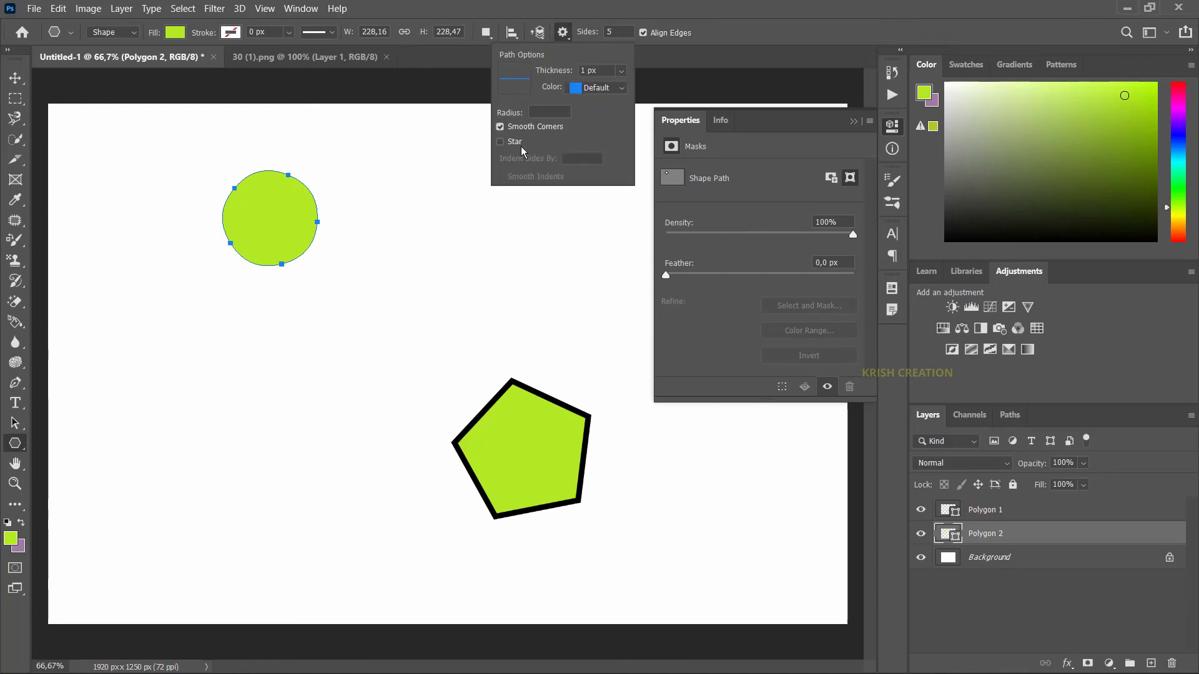
pyautogui.click(500, 142)
pyautogui.click(501, 127)
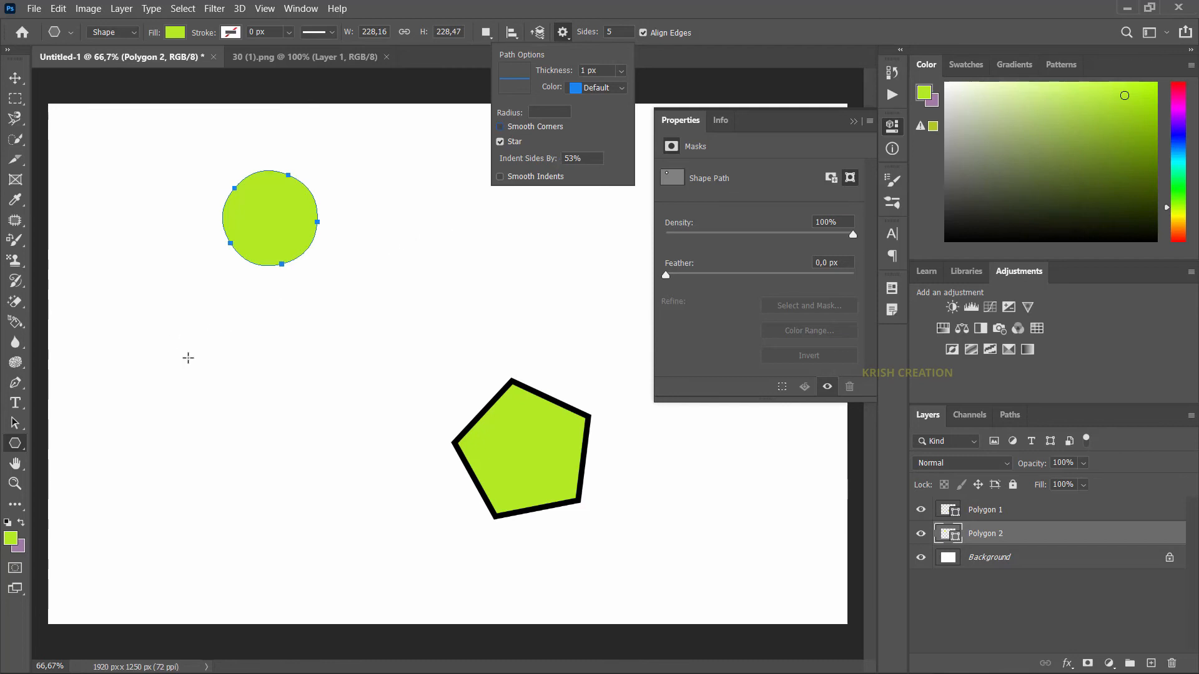
pyautogui.moveTo(188, 358); pyautogui.dragTo(226, 365)
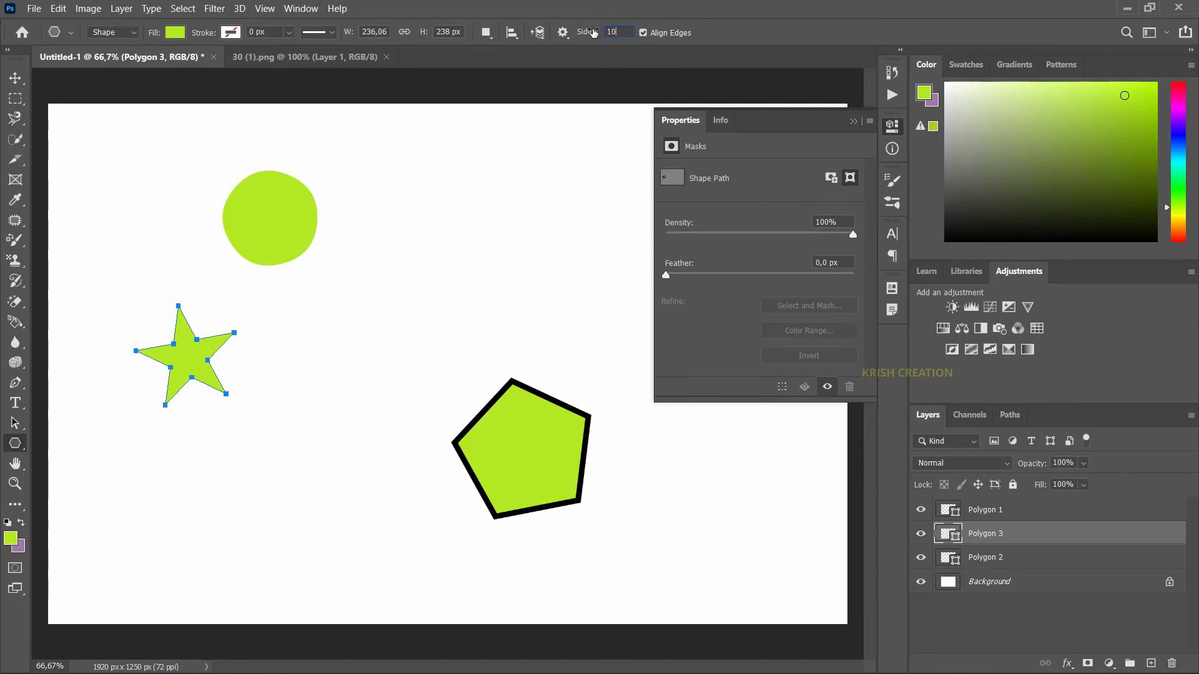
pyautogui.moveTo(439, 223); pyautogui.dragTo(481, 261)
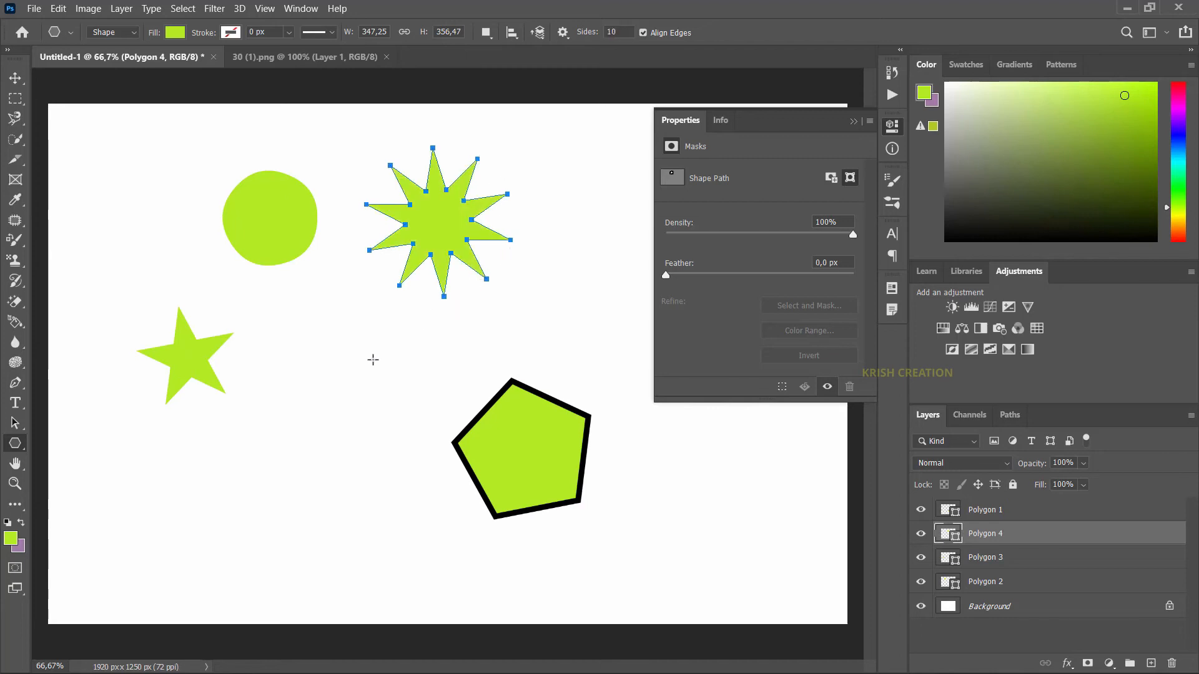
# Enable Smooth Indents, set the sides to 5 and draw two stars, about 242 by 234 px and 174 by 171 px
pyautogui.click(563, 33)
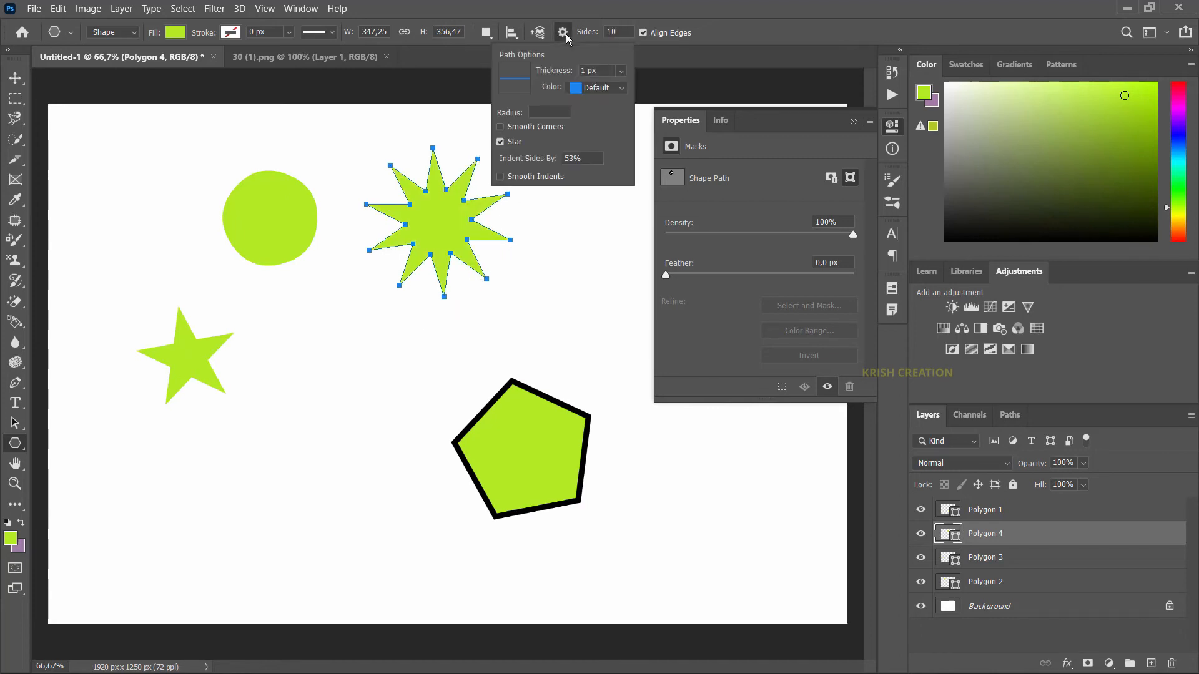
pyautogui.click(500, 177)
pyautogui.click(618, 33)
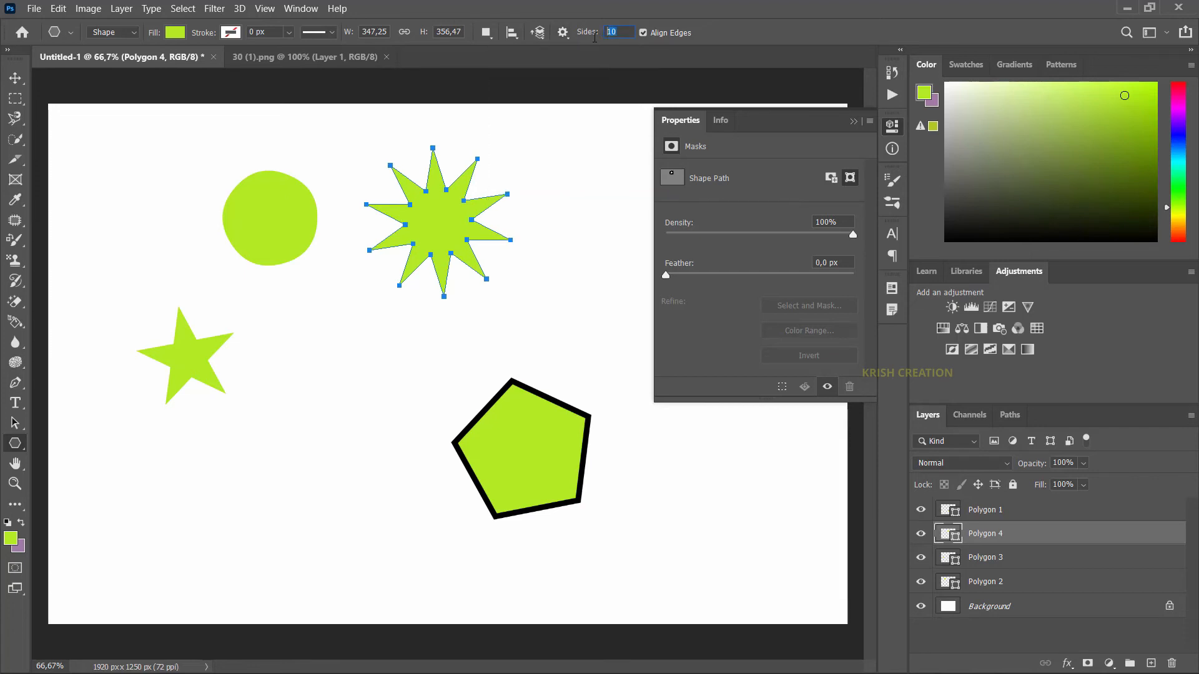
pyautogui.write('5')
pyautogui.moveTo(275, 473)
pyautogui.mouseDown()
pyautogui.moveTo(302, 486)
pyautogui.moveTo(288, 454)
pyautogui.moveTo(281, 462)
pyautogui.mouseUp()
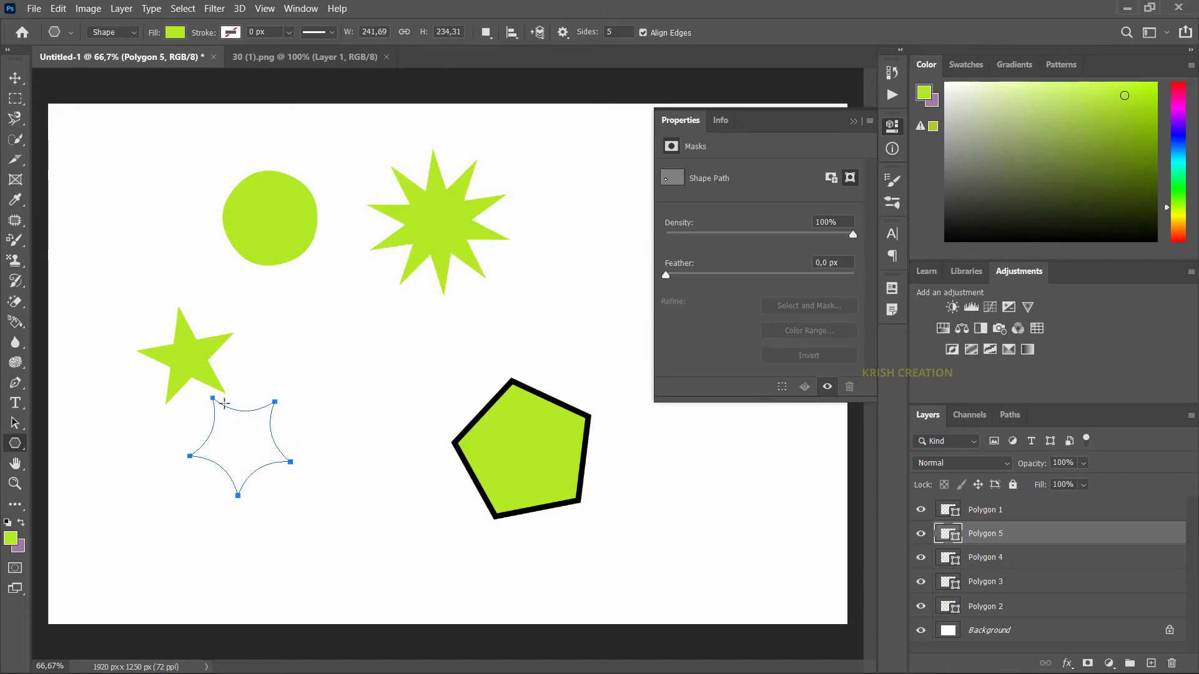
pyautogui.moveTo(397, 340); pyautogui.dragTo(411, 385)
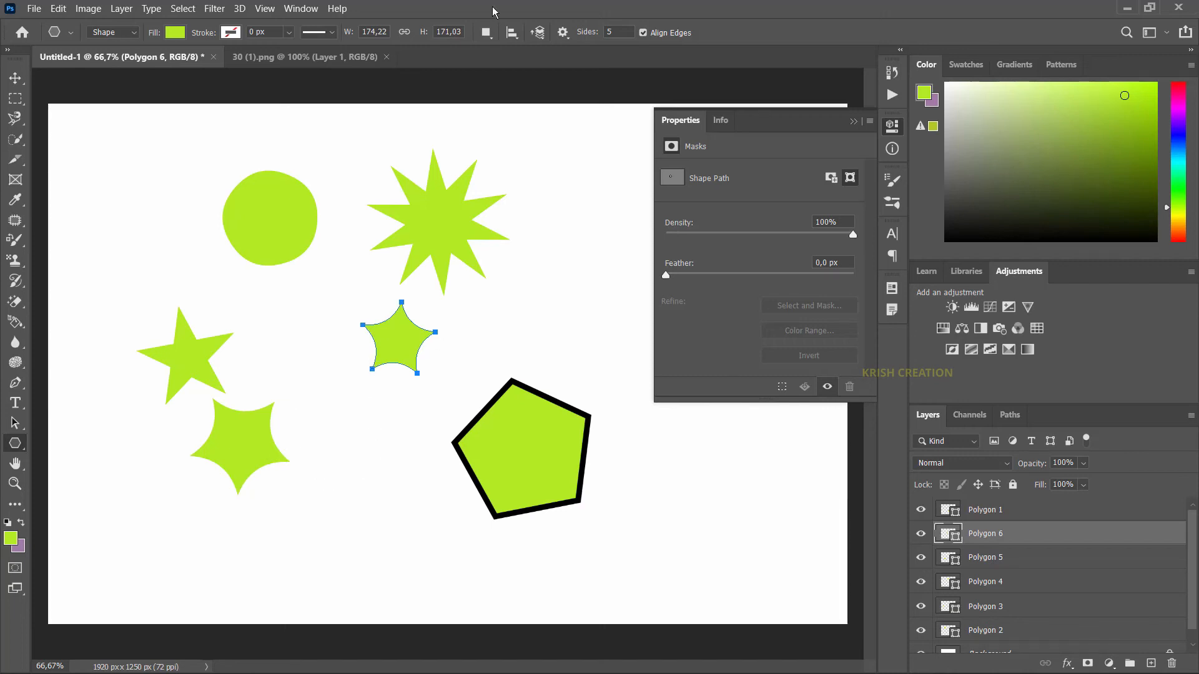
# Delete every shape except the outlined pentagon and draw a near-horizontal line about 423 px long with the Line tool
pyautogui.click(563, 32)
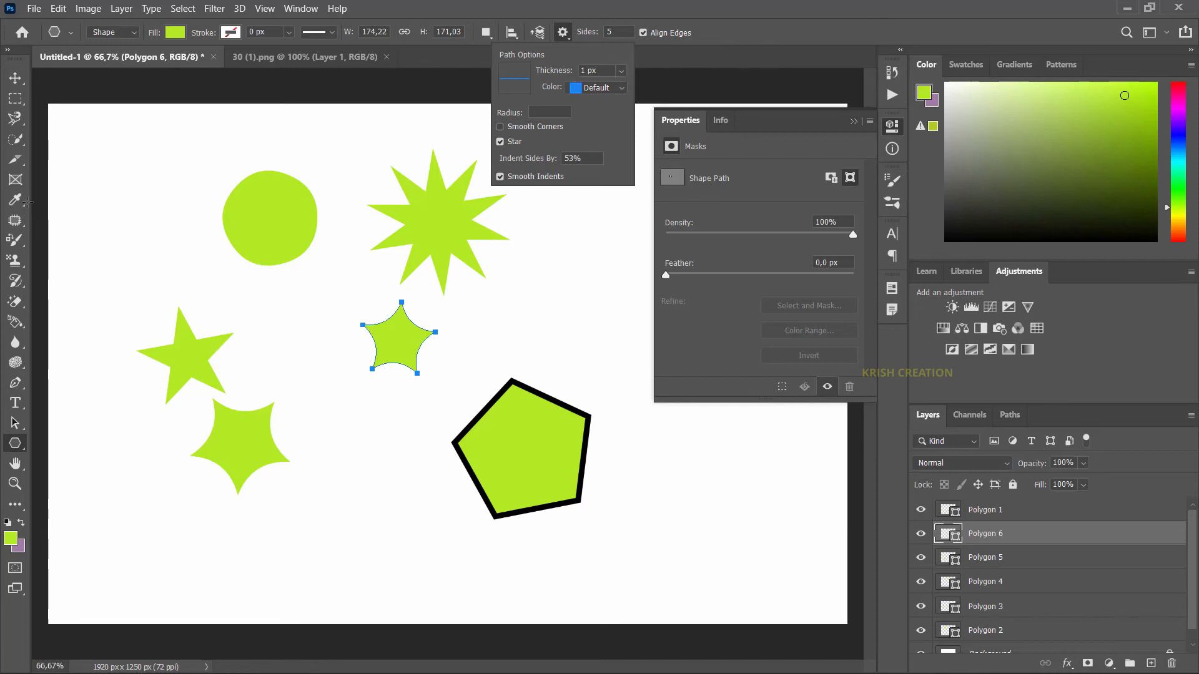
pyautogui.rightClick(17, 445)
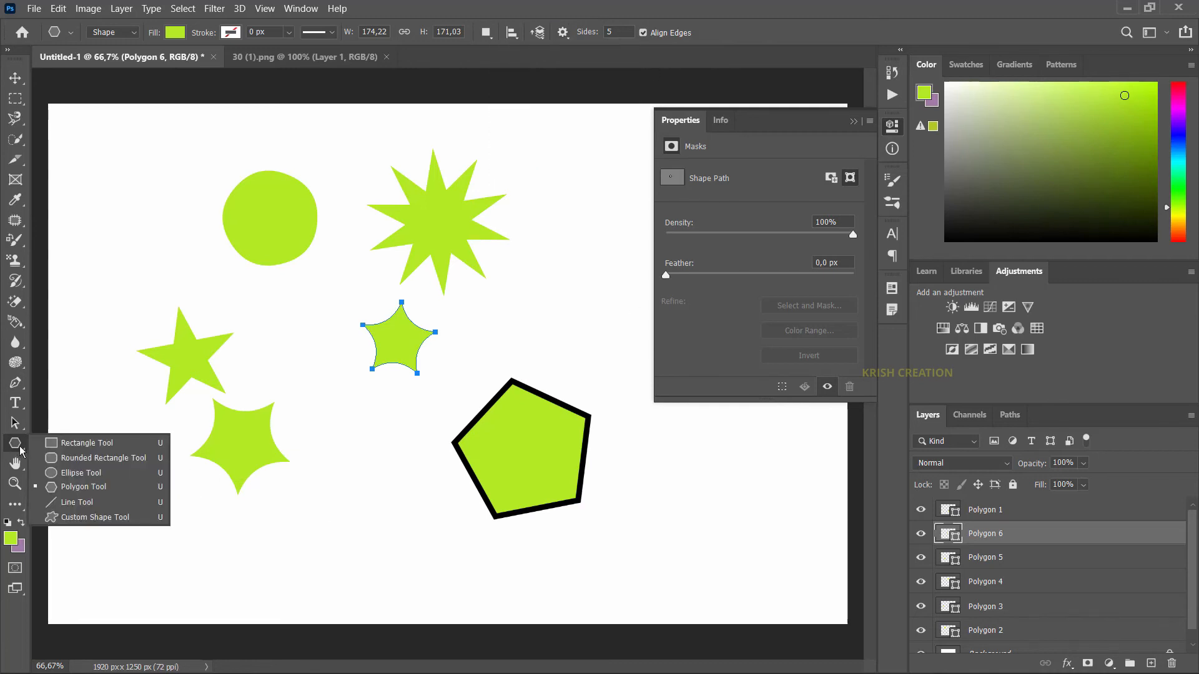
pyautogui.click(280, 564)
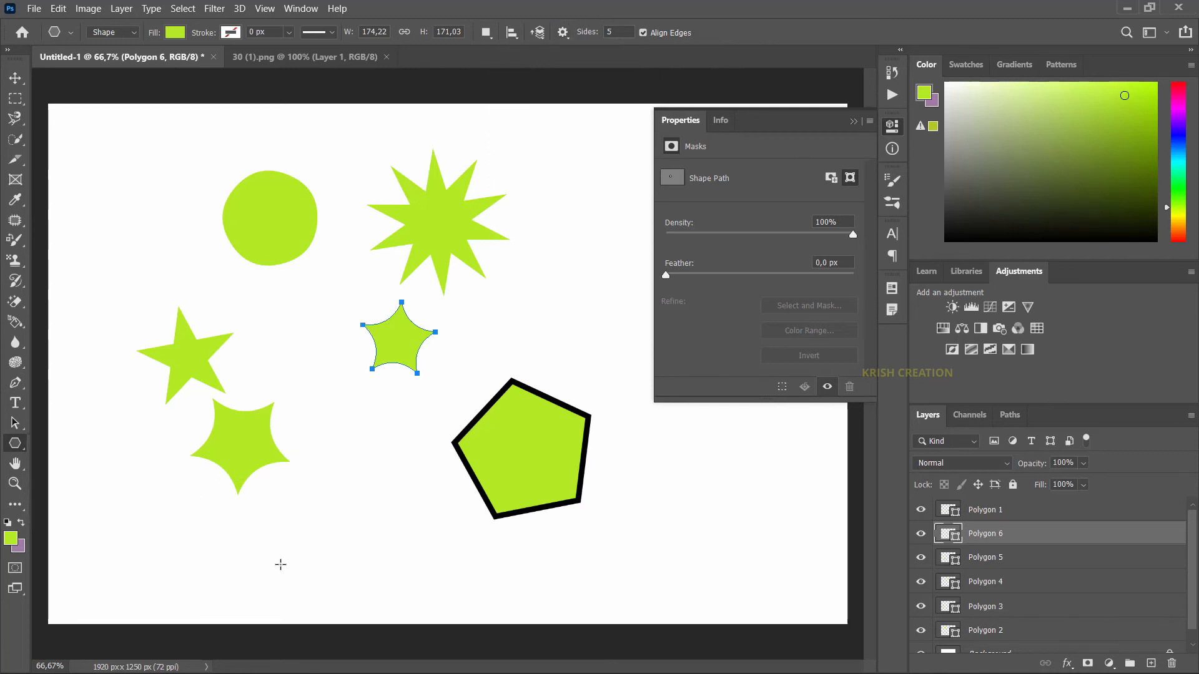
pyautogui.click(279, 563)
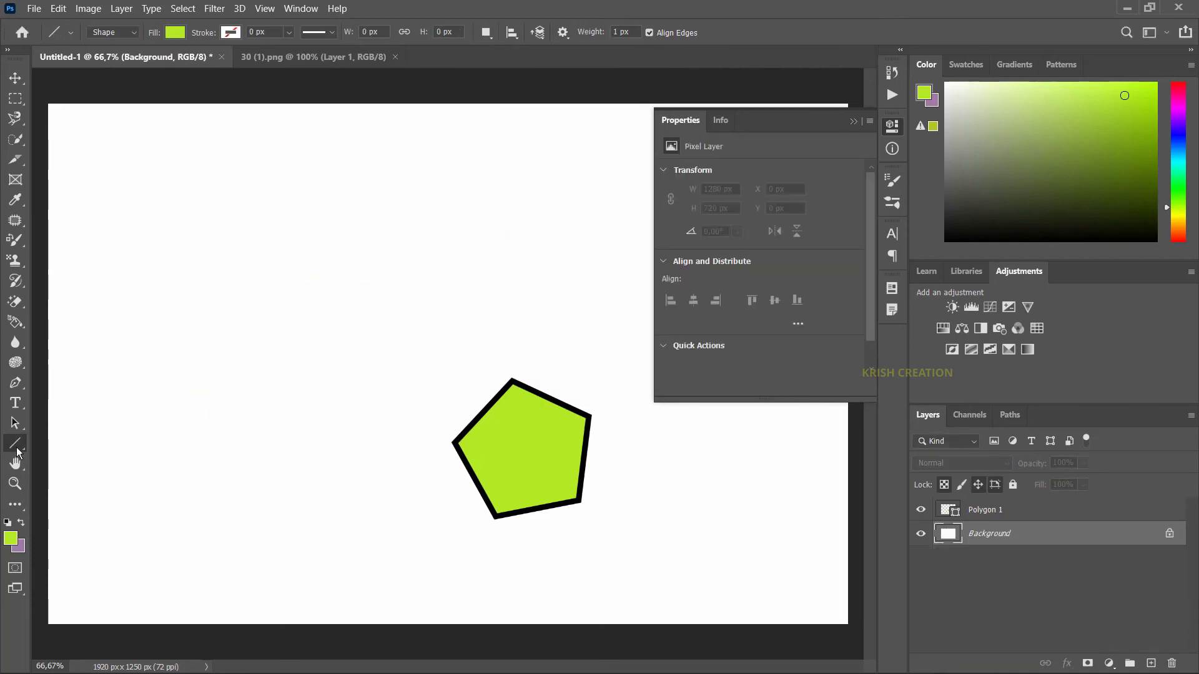
pyautogui.rightClick(17, 451)
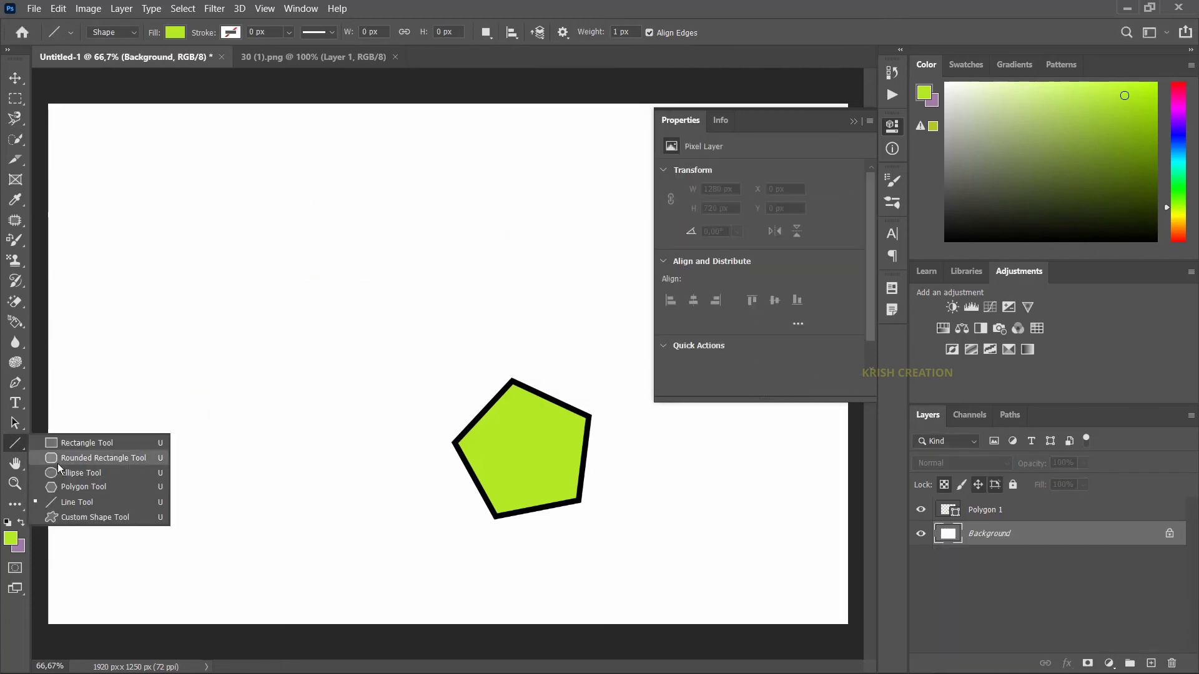
pyautogui.click(72, 506)
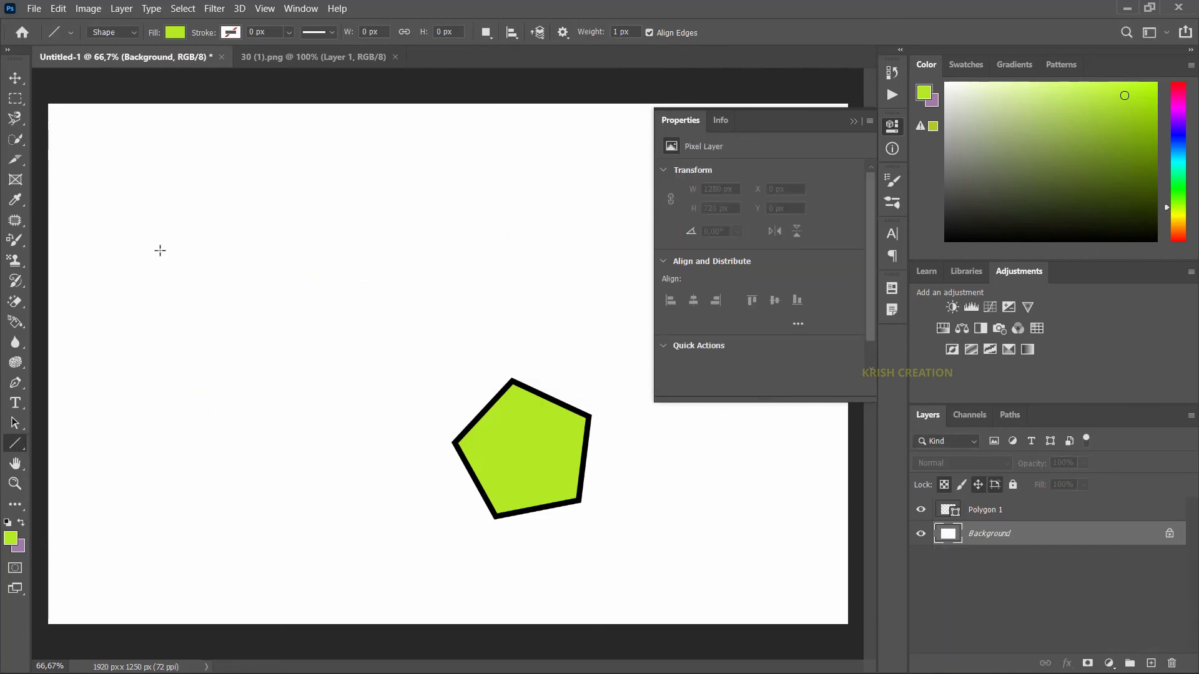
pyautogui.moveTo(160, 244); pyautogui.dragTo(336, 246)
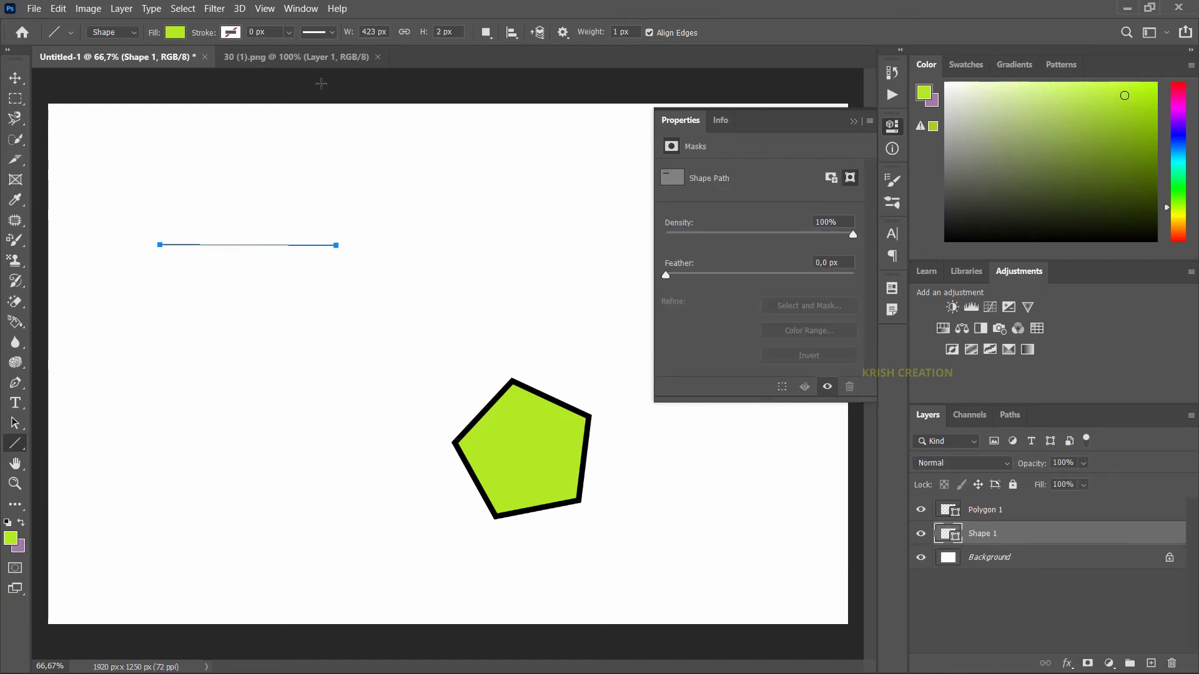
# Set the line shape's height to 20 px and give it a red stroke of 3,15 px
pyautogui.click(423, 31)
pyautogui.press('Return')
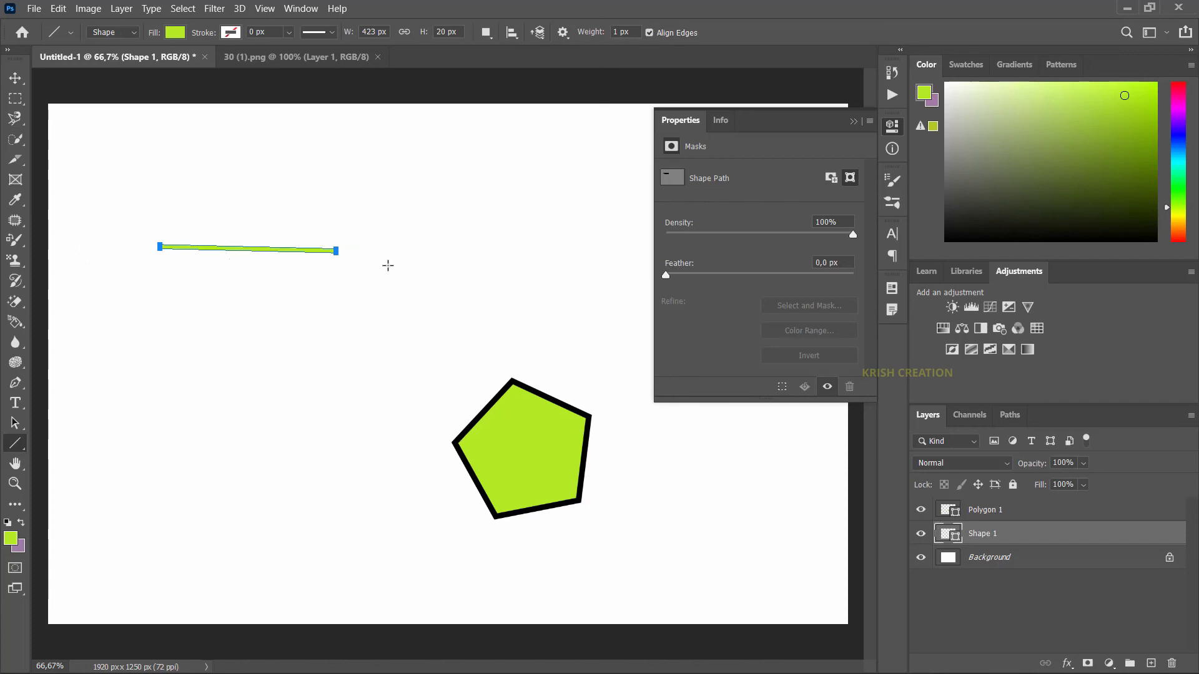
pyautogui.click(230, 32)
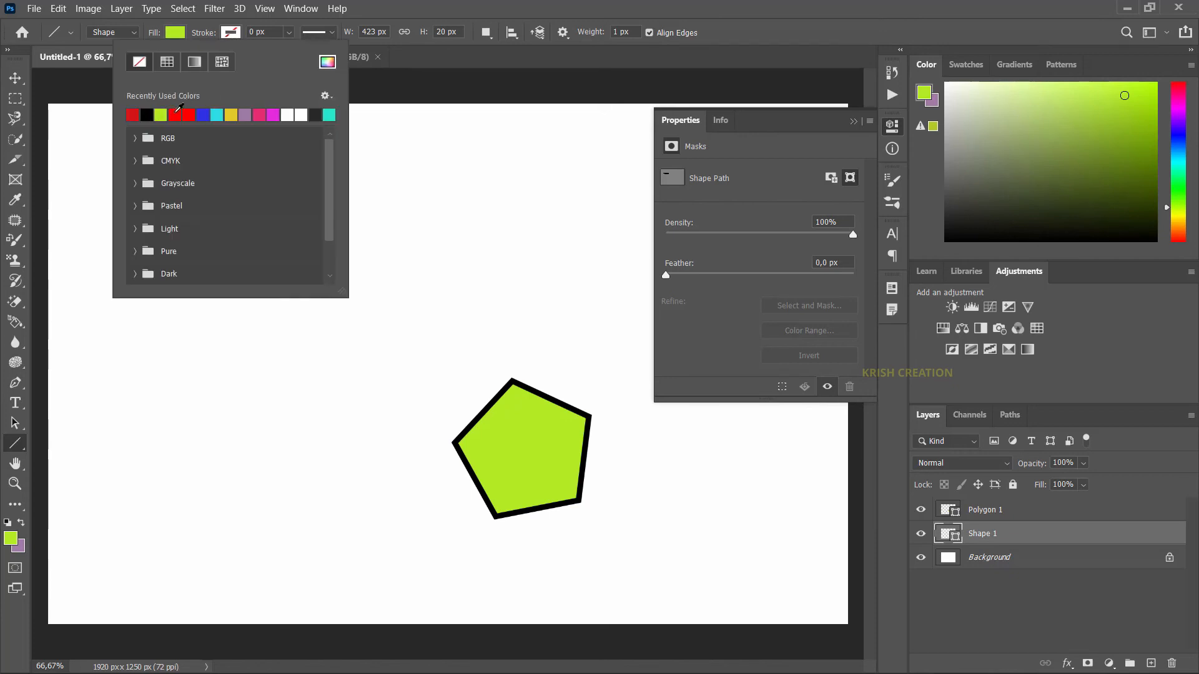
pyautogui.click(174, 114)
pyautogui.click(289, 32)
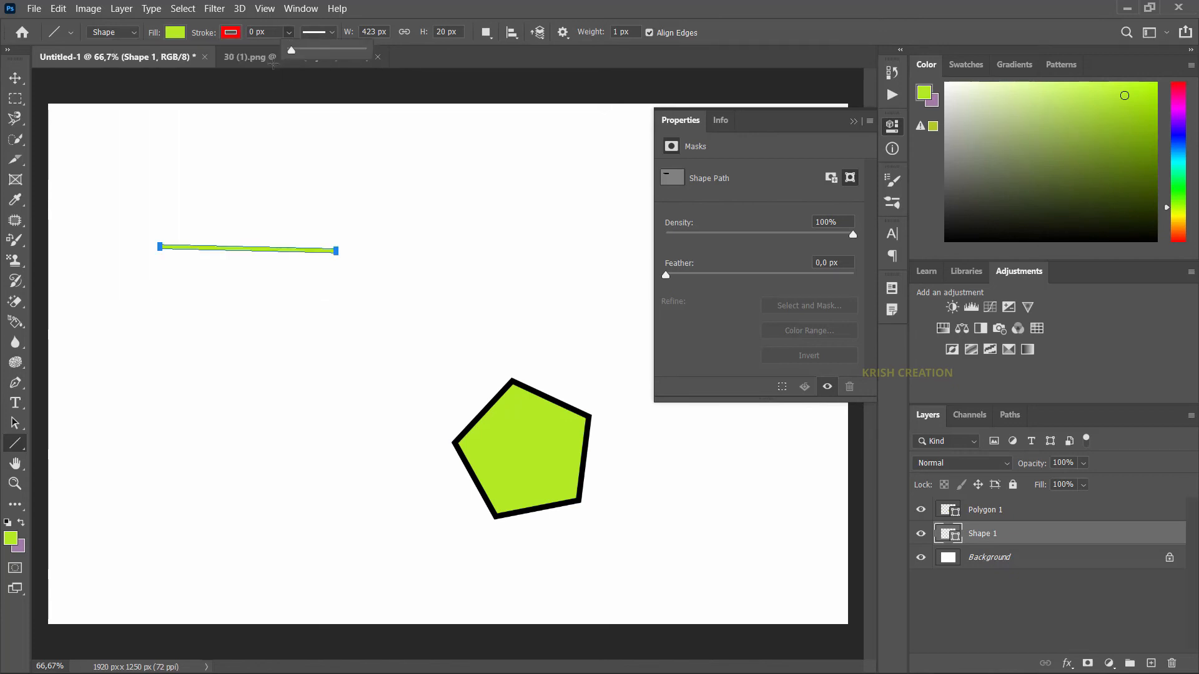
pyautogui.moveTo(293, 54); pyautogui.dragTo(306, 57)
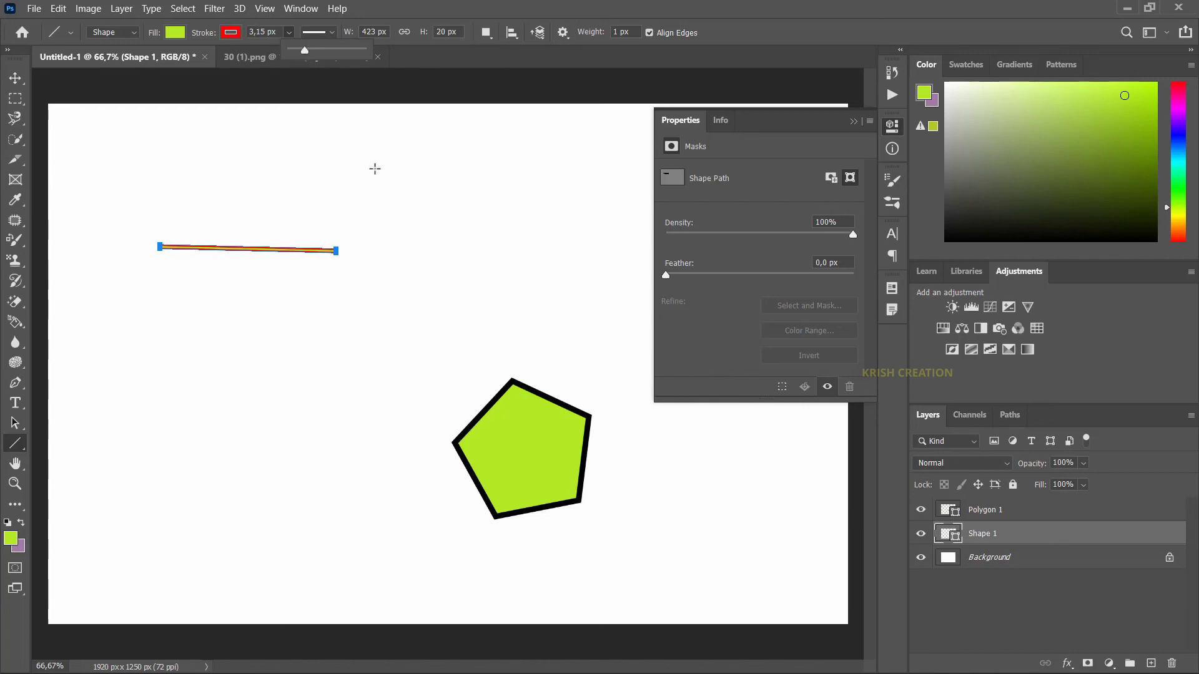
pyautogui.click(374, 170)
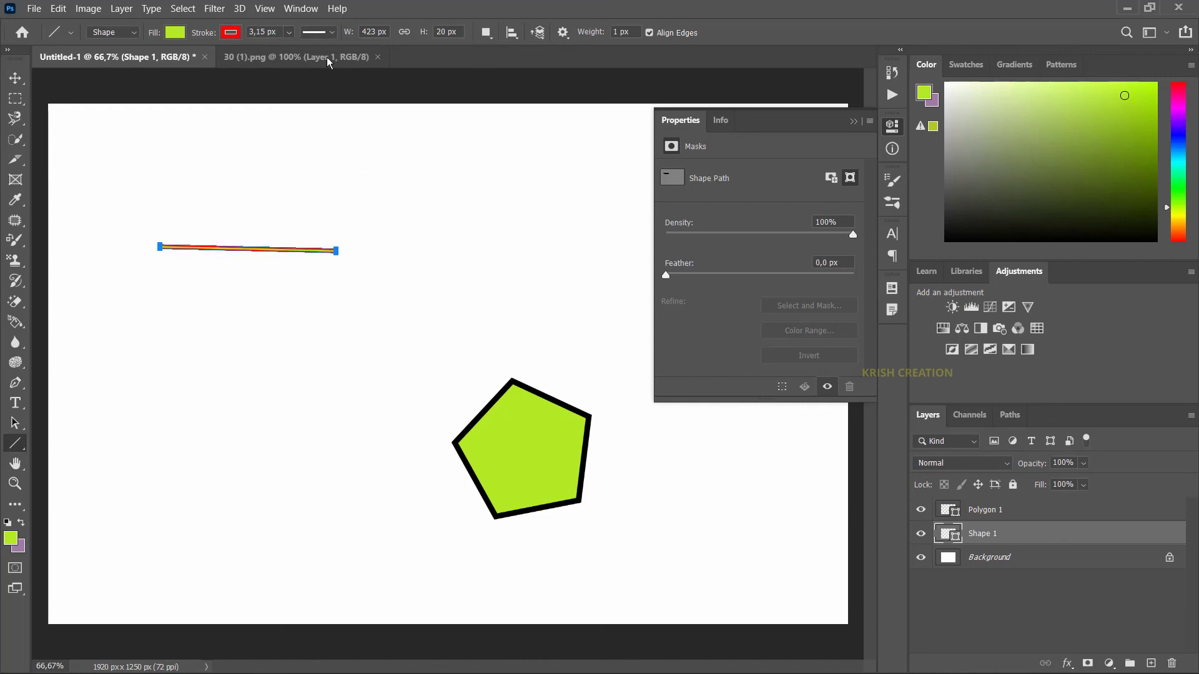
# Draw a second line about 171 by 22 px beside the red-stroked one, undo it and open the stroke options
pyautogui.moveTo(373, 241); pyautogui.dragTo(444, 251)
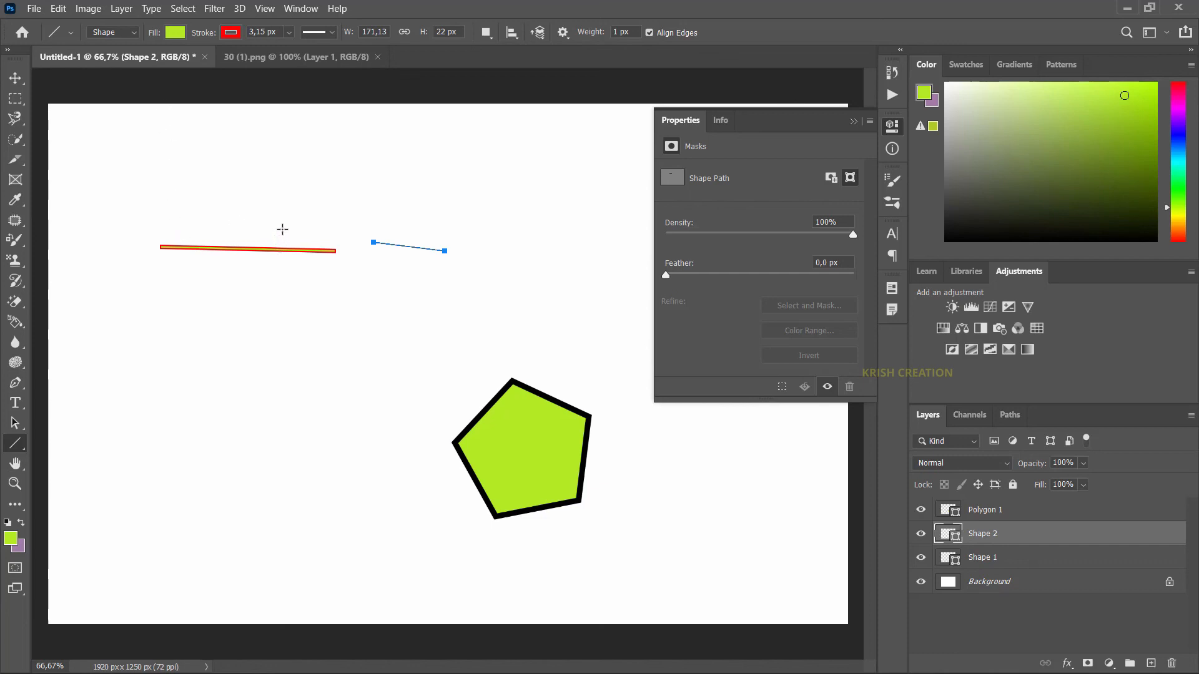
pyautogui.hotkey('ctrl', 'z')
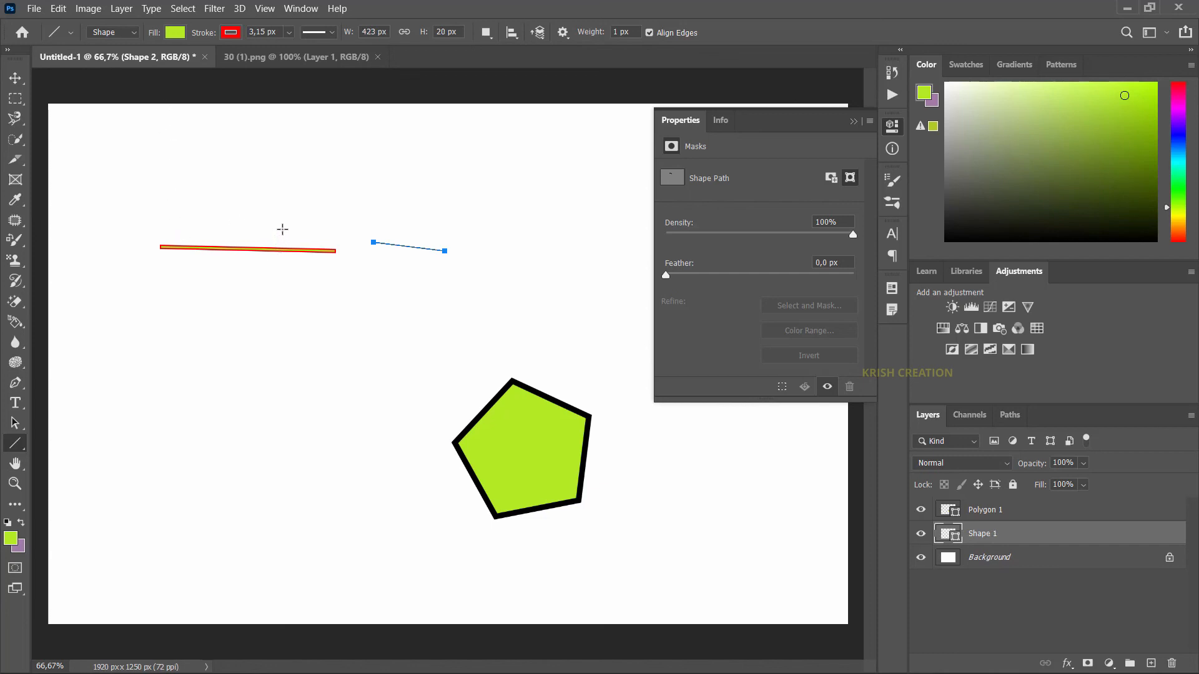
pyautogui.click(332, 34)
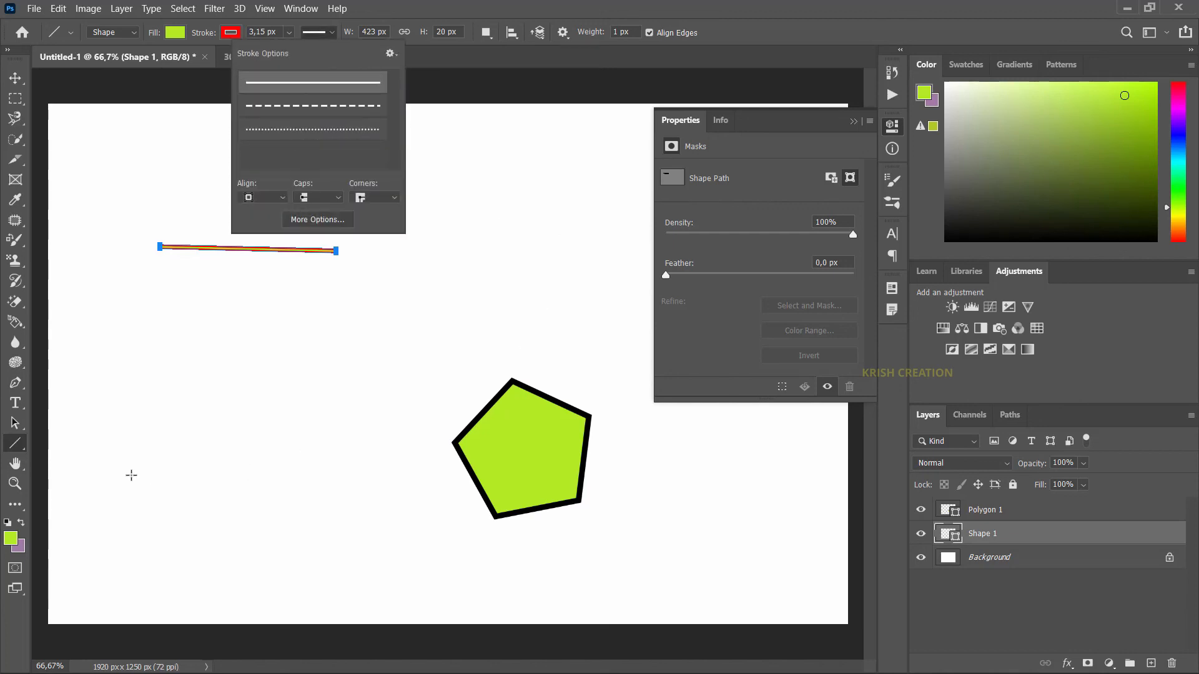
# Switch the Rectangle tool to Path mode and draw a rectangular path about 328 by 275 px in the canvas's upper-left area
pyautogui.click(15, 442)
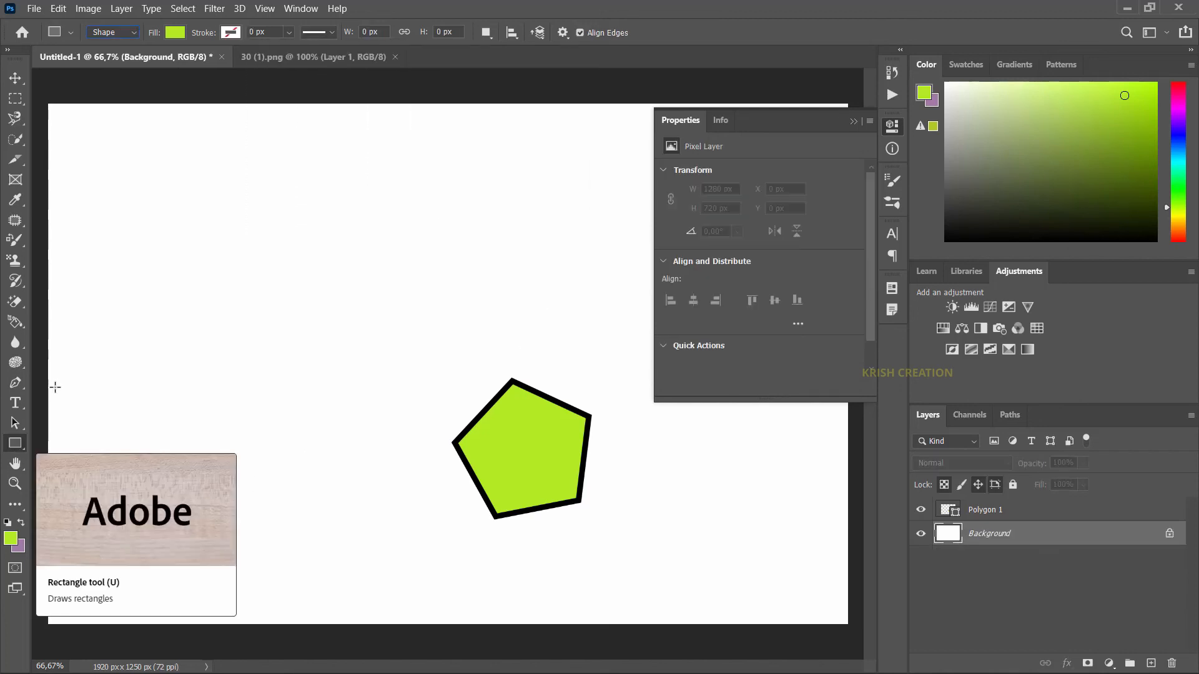
pyautogui.click(125, 32)
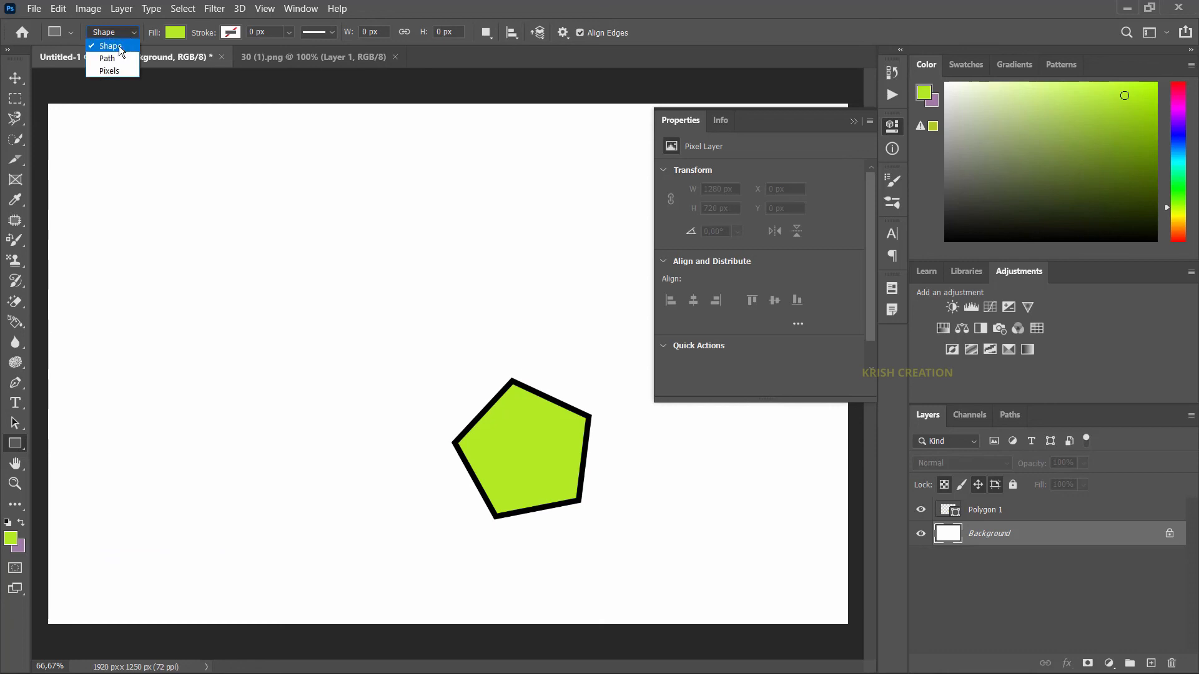
pyautogui.click(107, 58)
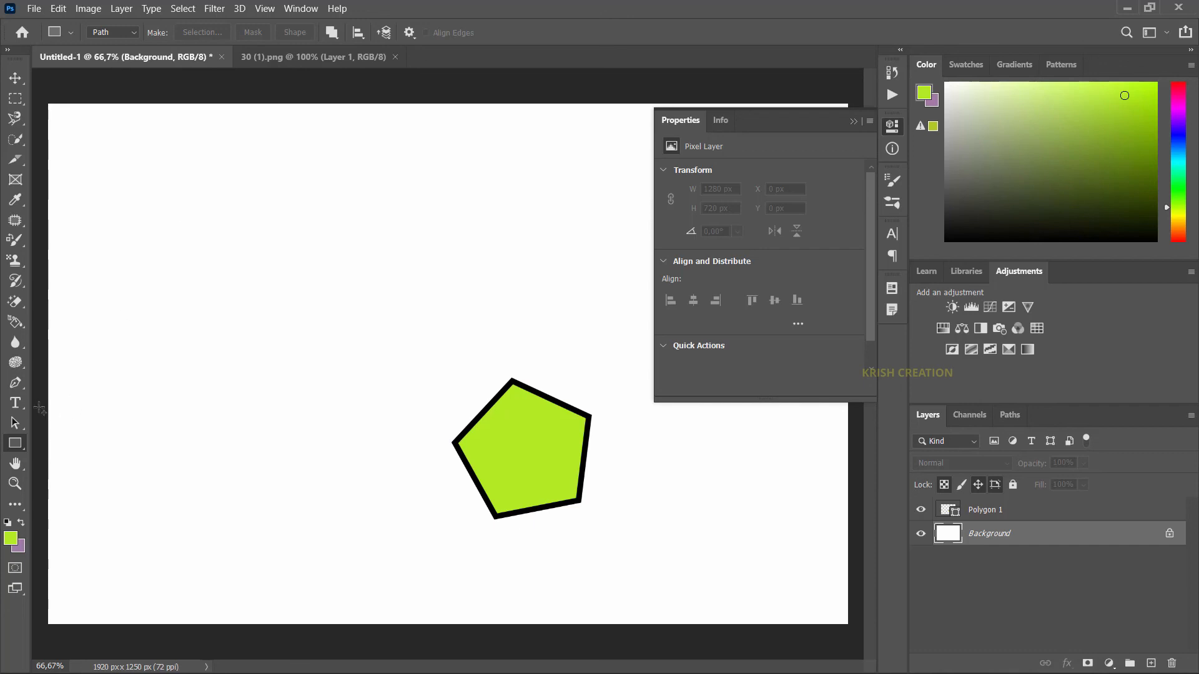
pyautogui.moveTo(187, 178); pyautogui.dragTo(323, 295)
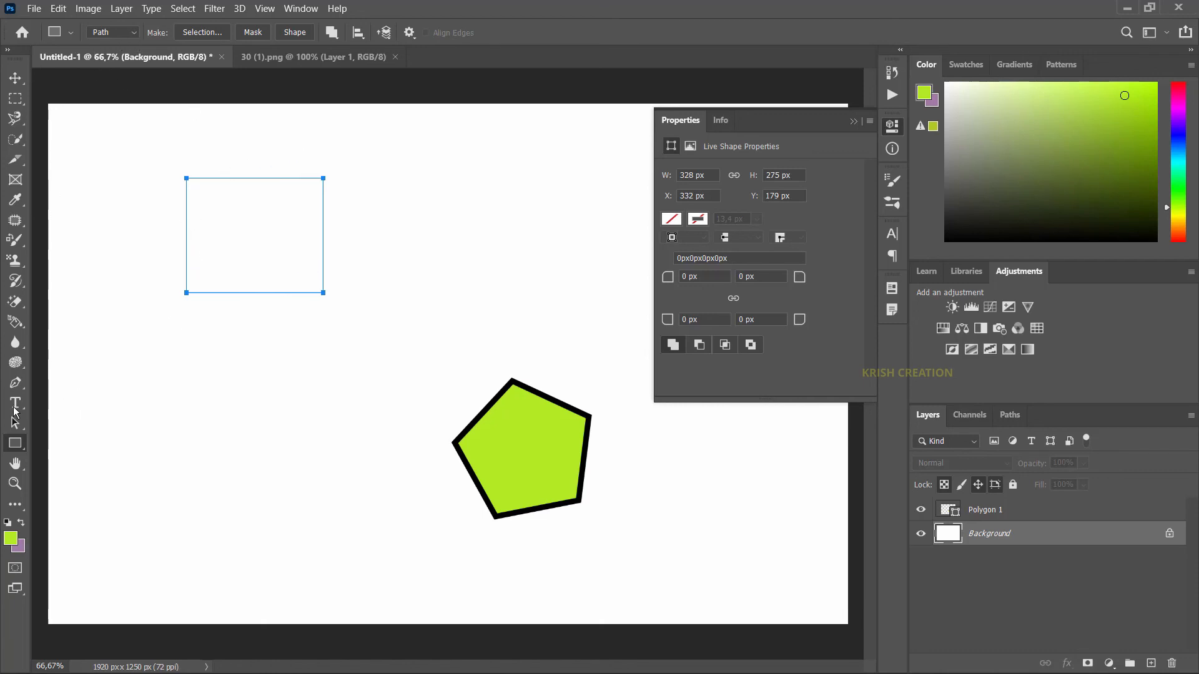
# Draw a closed four-cornered path below the rectangular path with the Pen tool
pyautogui.press('p')
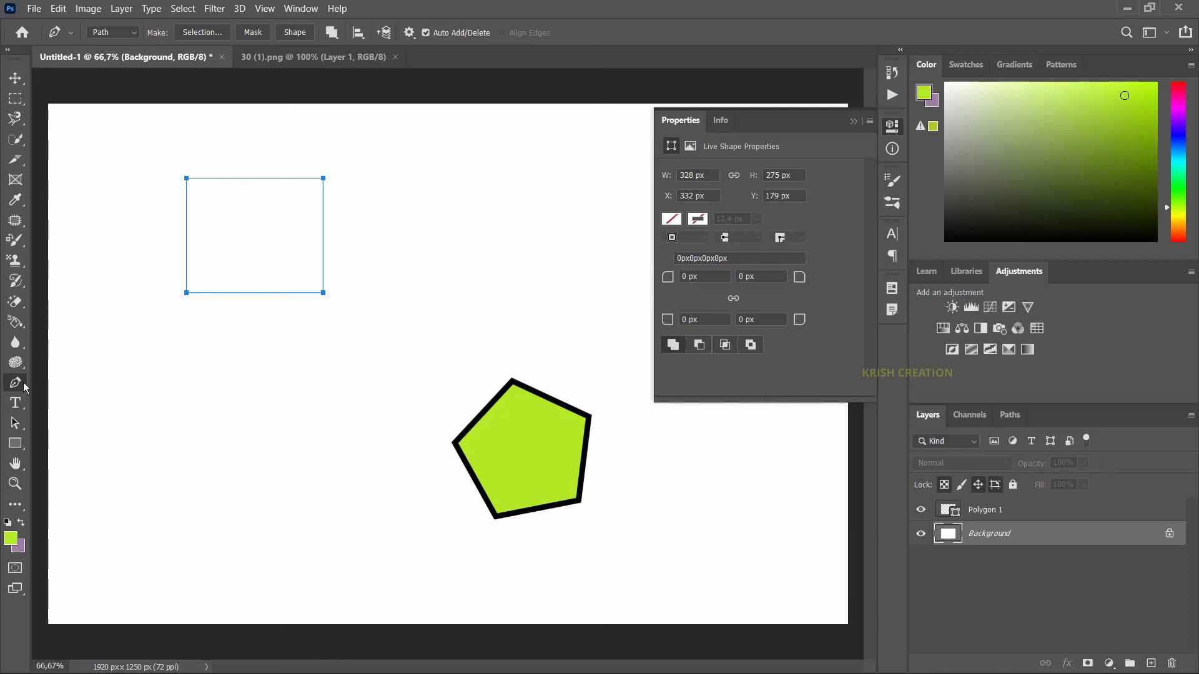
pyautogui.keyDown('ctrl'); pyautogui.click(155, 345); pyautogui.keyUp('ctrl')
pyautogui.click(166, 337)
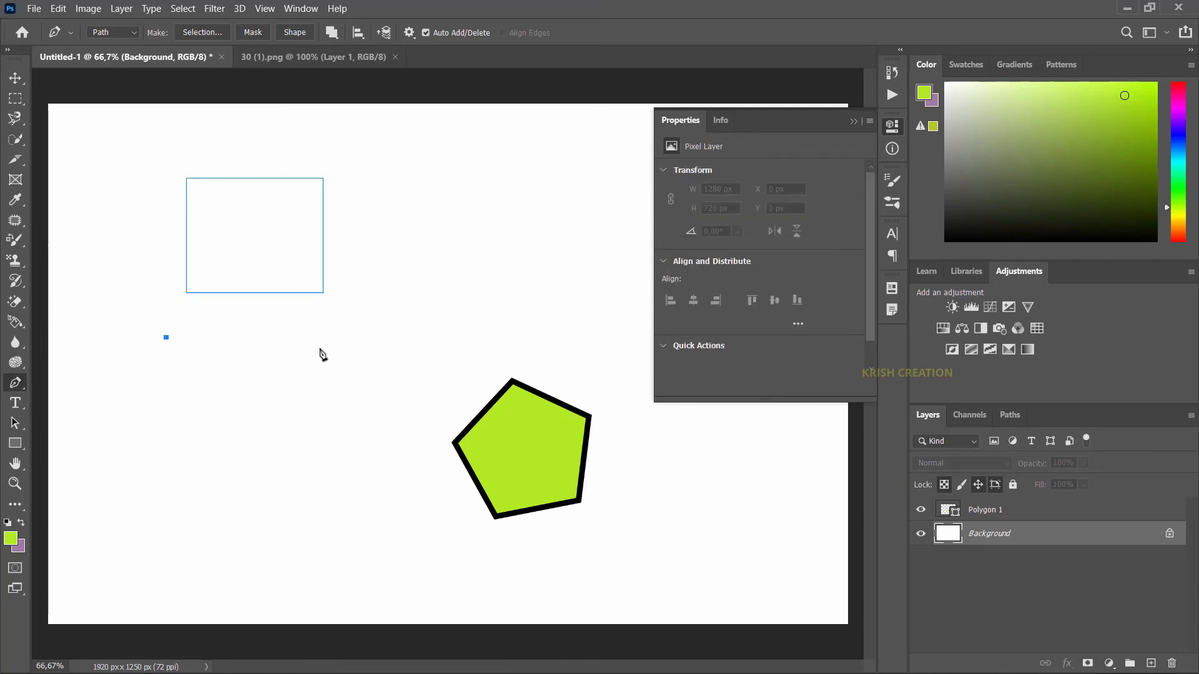
pyautogui.click(319, 335)
pyautogui.click(322, 463)
pyautogui.click(162, 478)
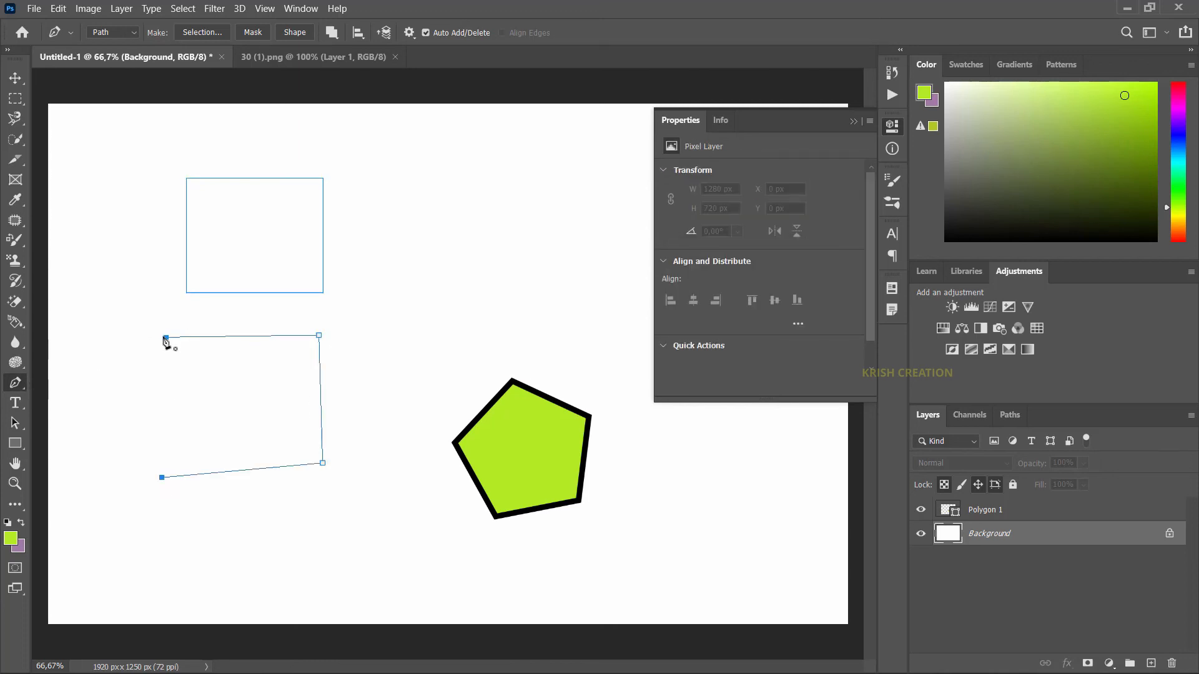
pyautogui.click(166, 338)
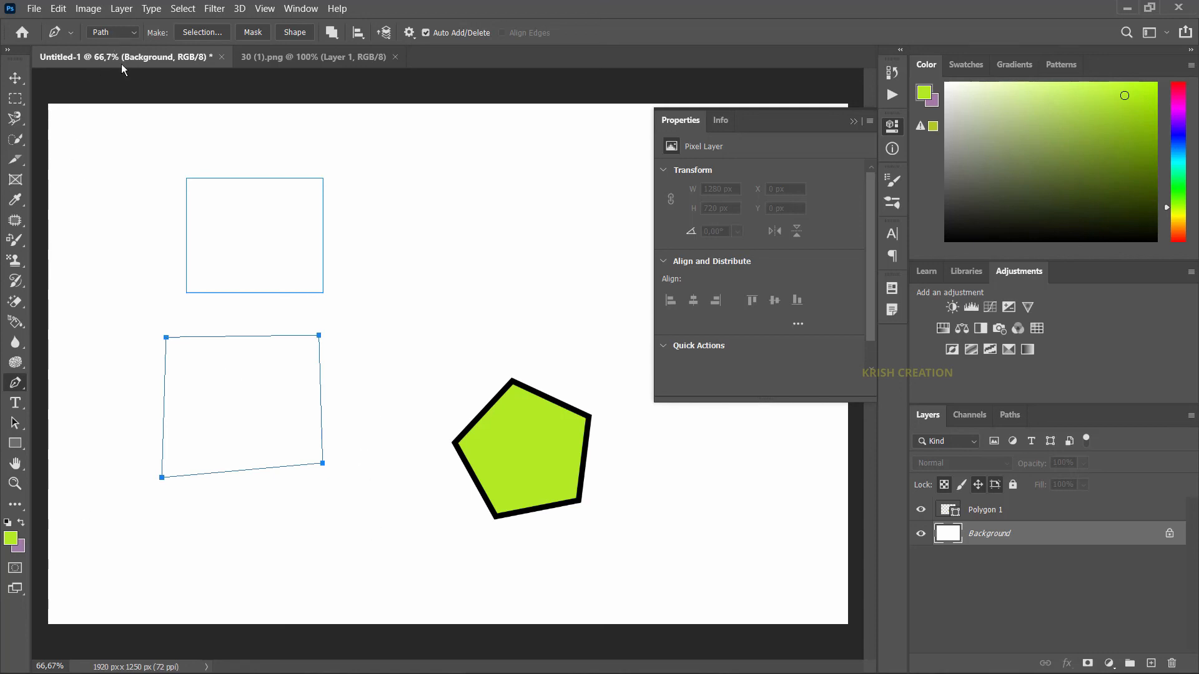
# Switch the Rectangle tool to Pixels mode and draw a green filled rectangle on the Background layer below the rectangular path
pyautogui.click(21, 444)
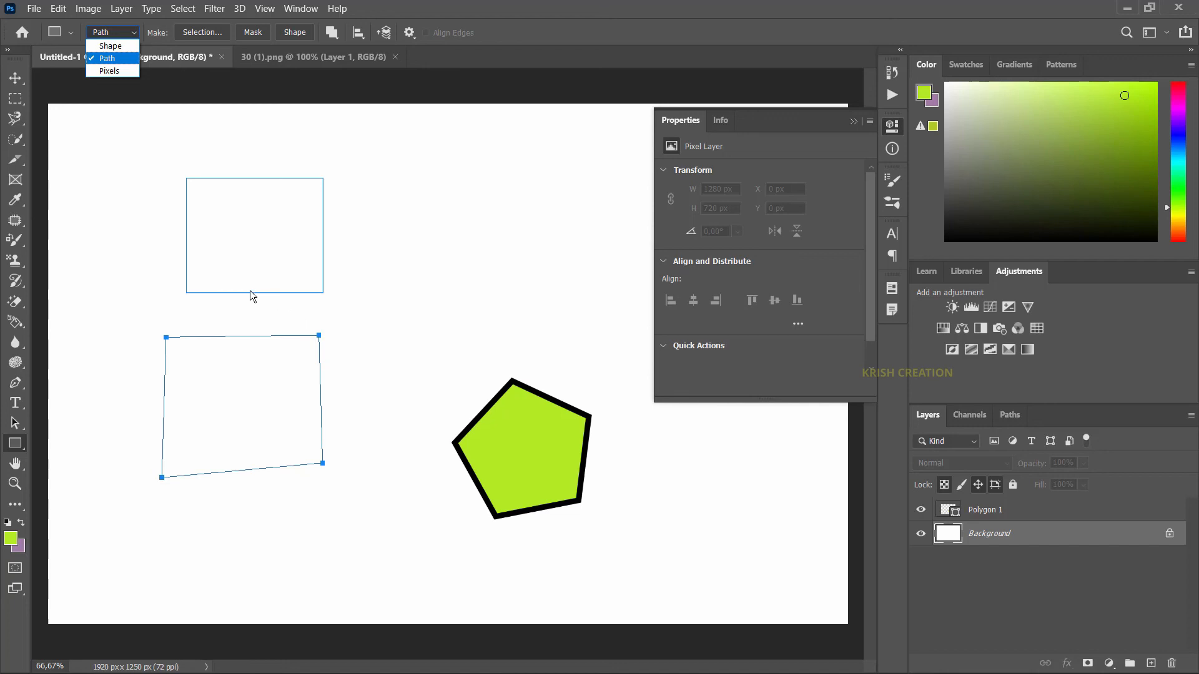
pyautogui.click(188, 215)
pyautogui.click(112, 32)
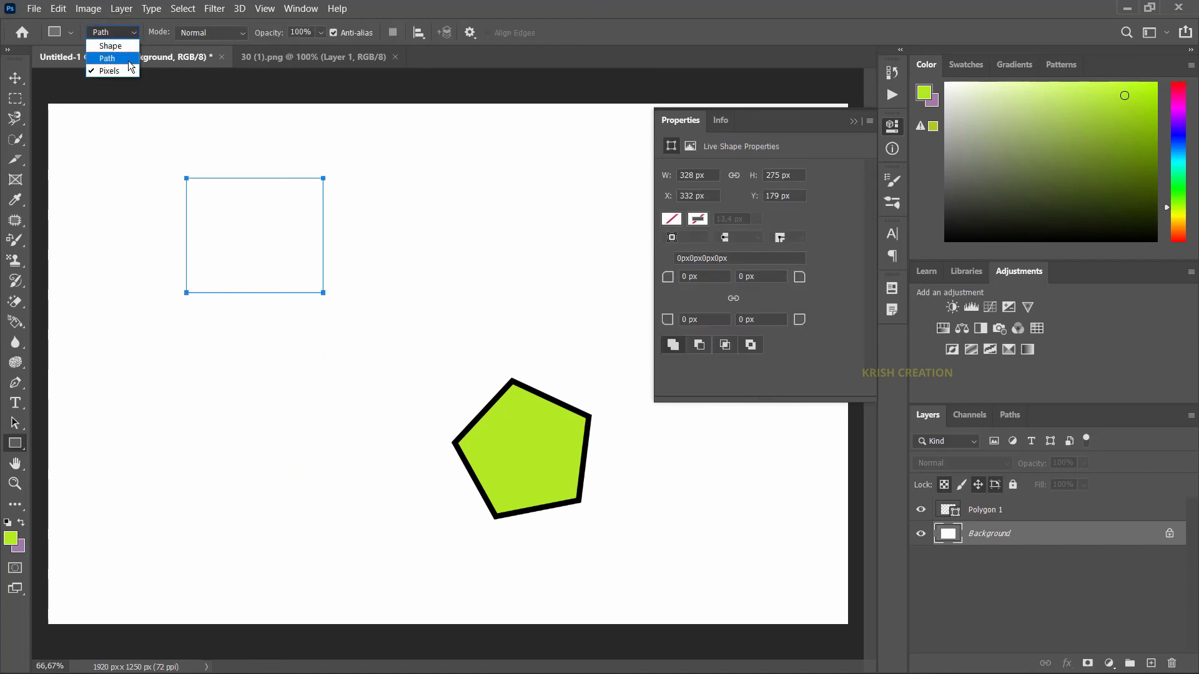
pyautogui.click(124, 72)
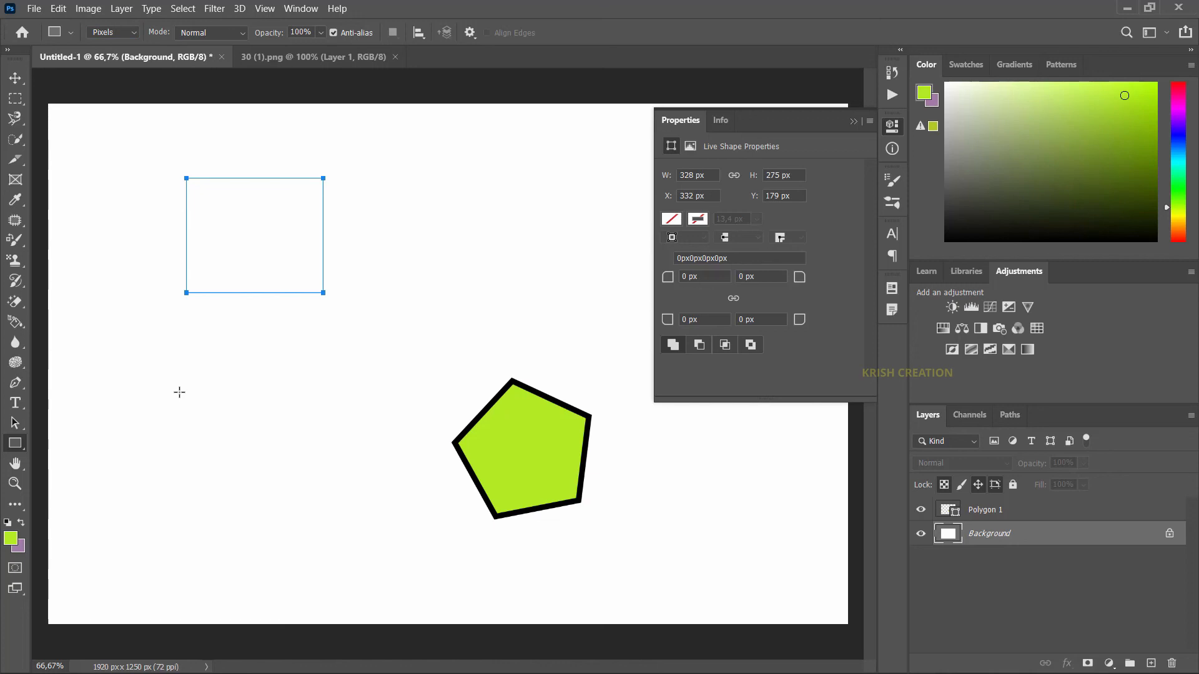
pyautogui.moveTo(188, 443); pyautogui.dragTo(303, 482)
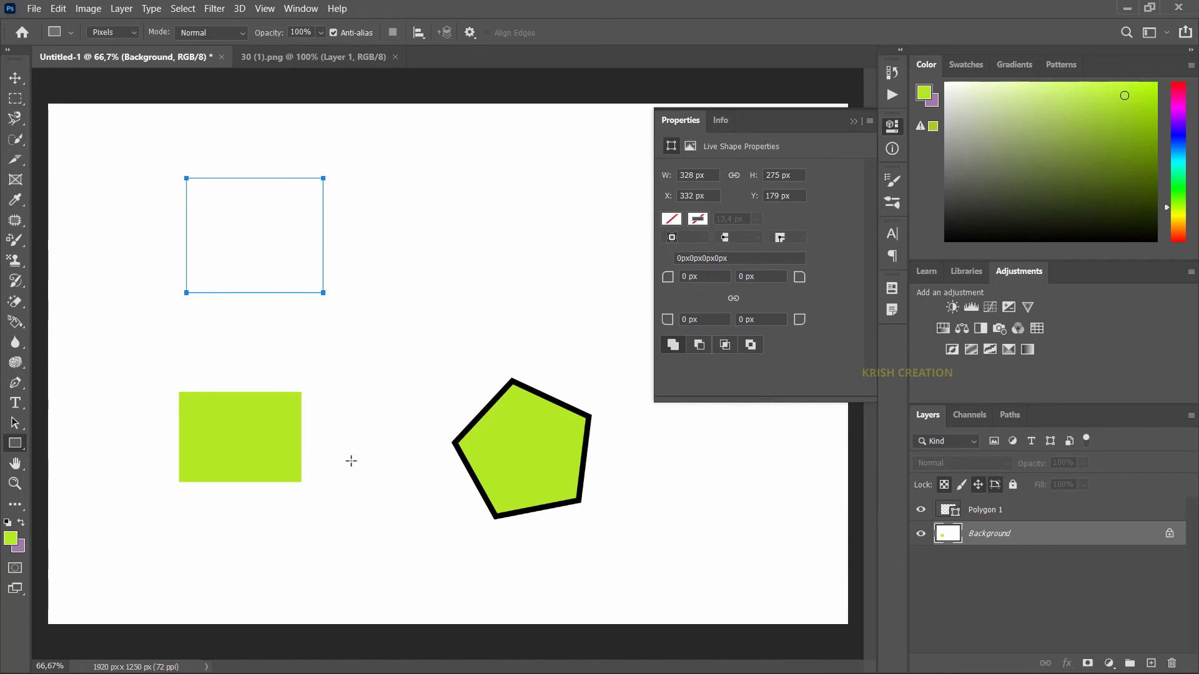
# Review the Rectangle tool's drawing modes and open the choice of shape tools
pyautogui.click(126, 30)
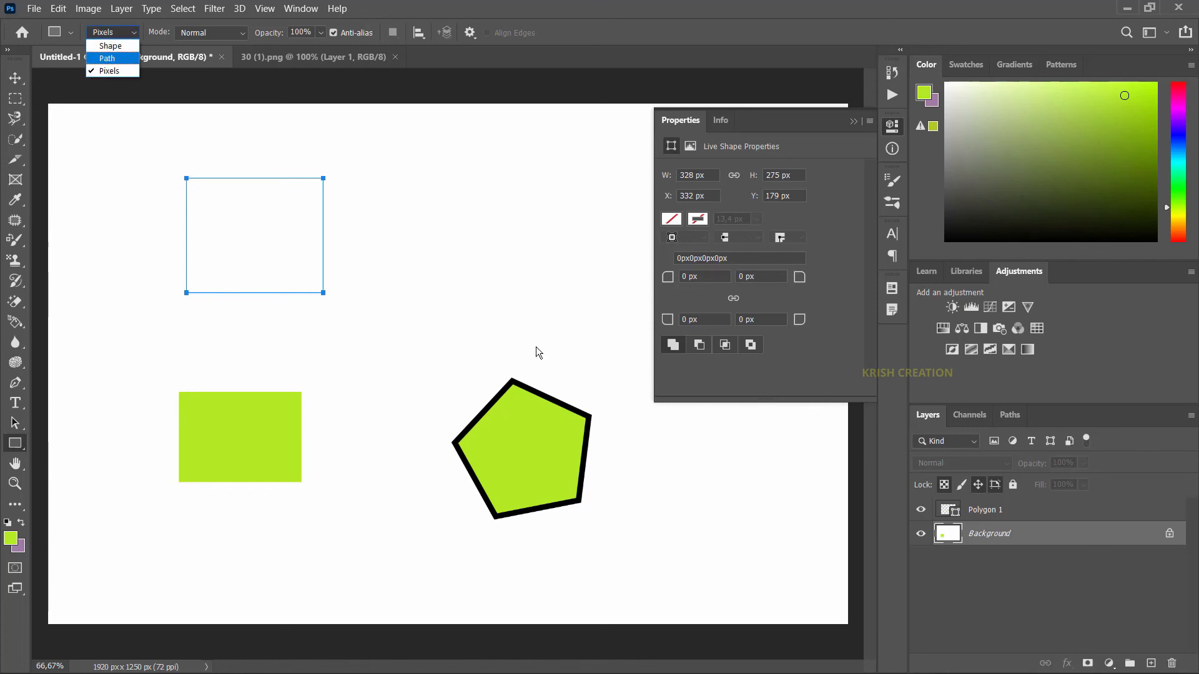
pyautogui.click(125, 125)
pyautogui.rightClick(15, 443)
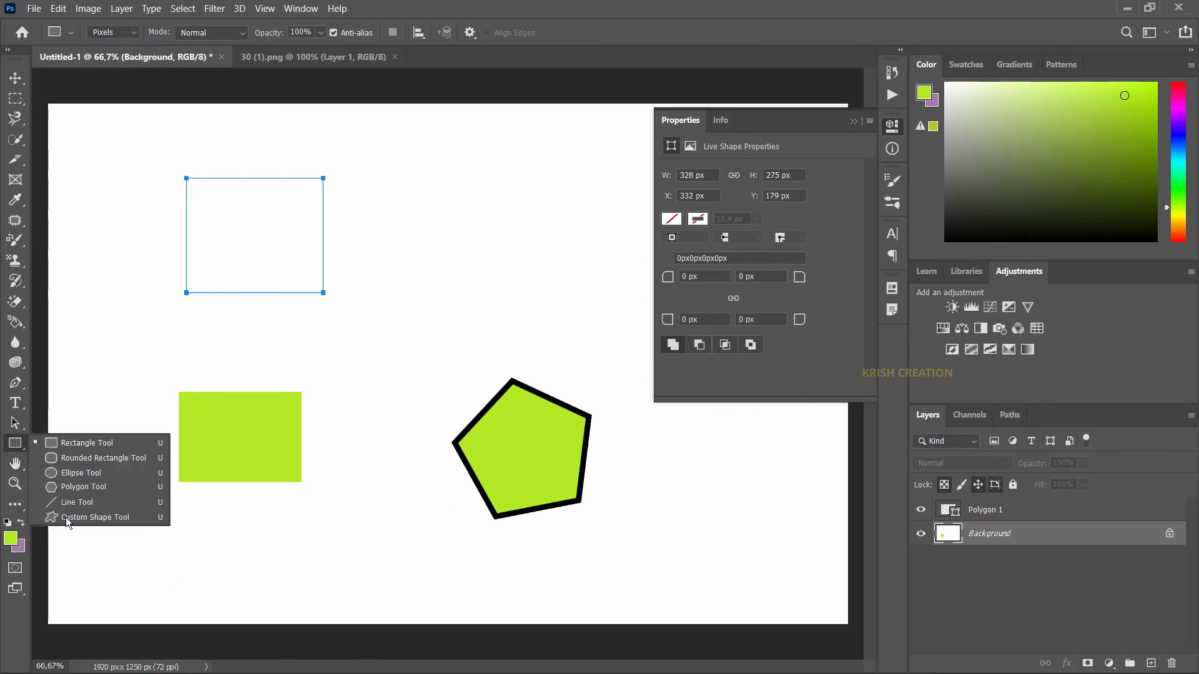